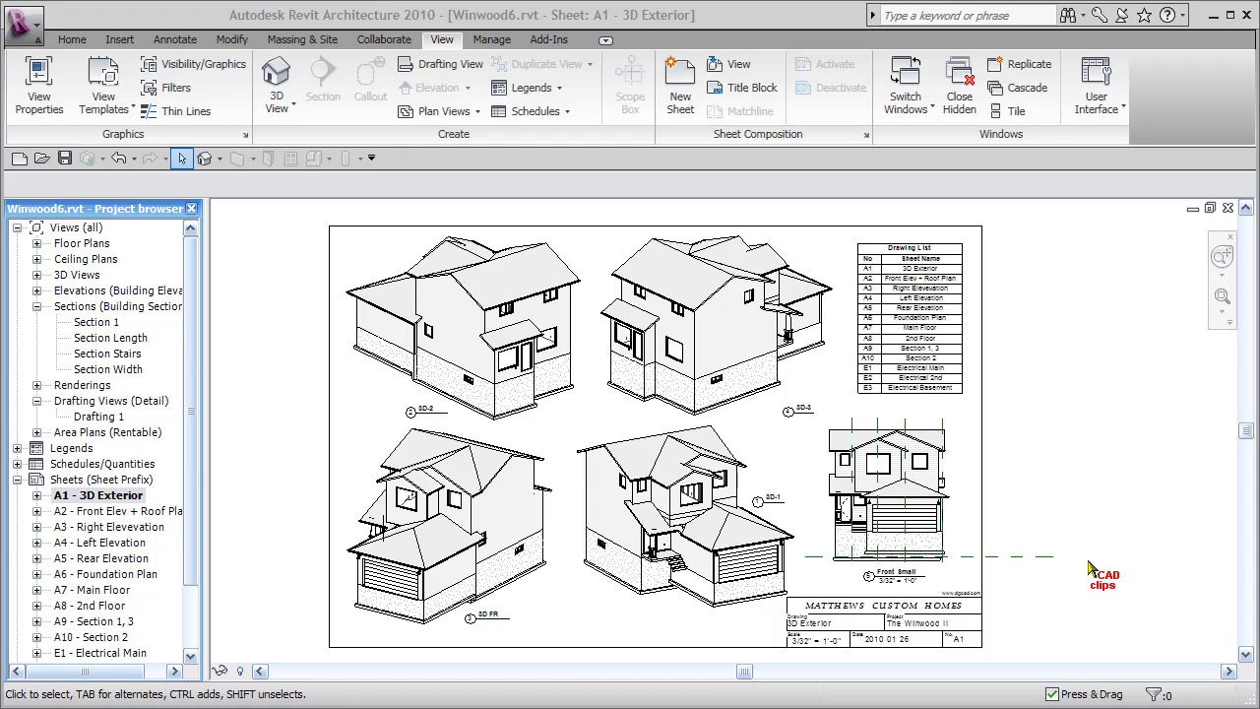
# Step: In the default 3D view, delete the garage walls, roof and porch pieces, unjoining the attached elements
pyautogui.click(1100, 512)
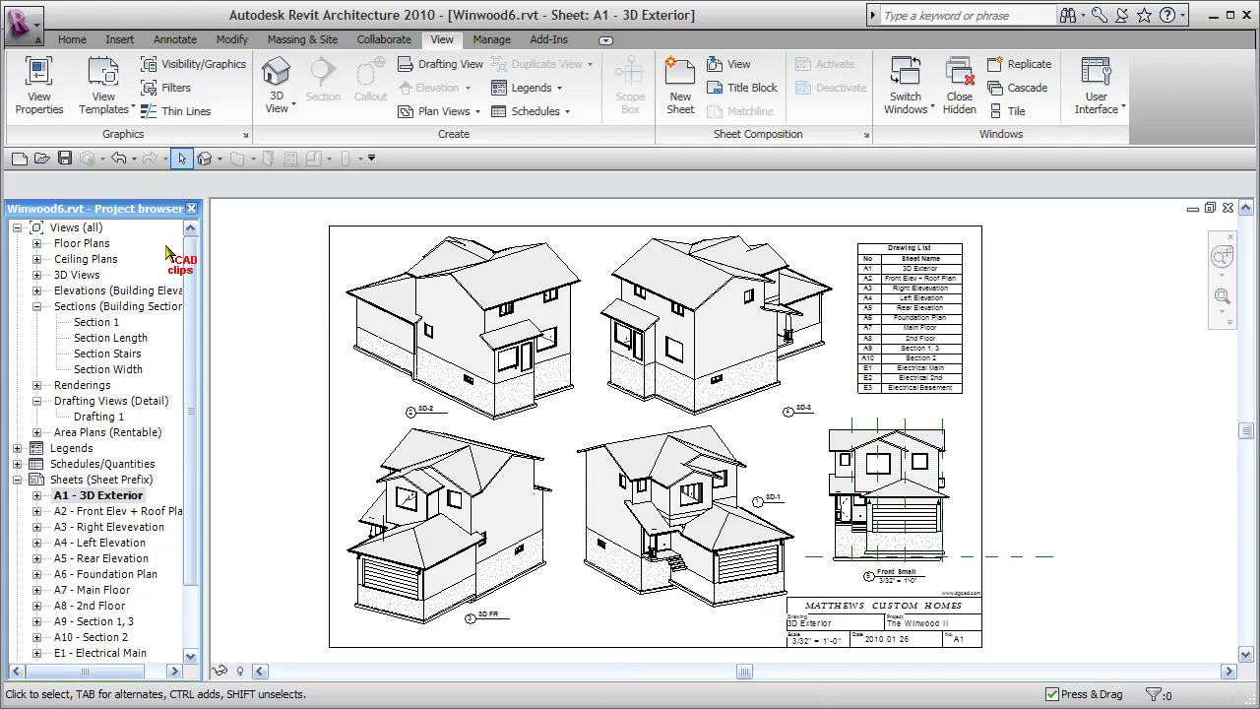
pyautogui.click(204, 158)
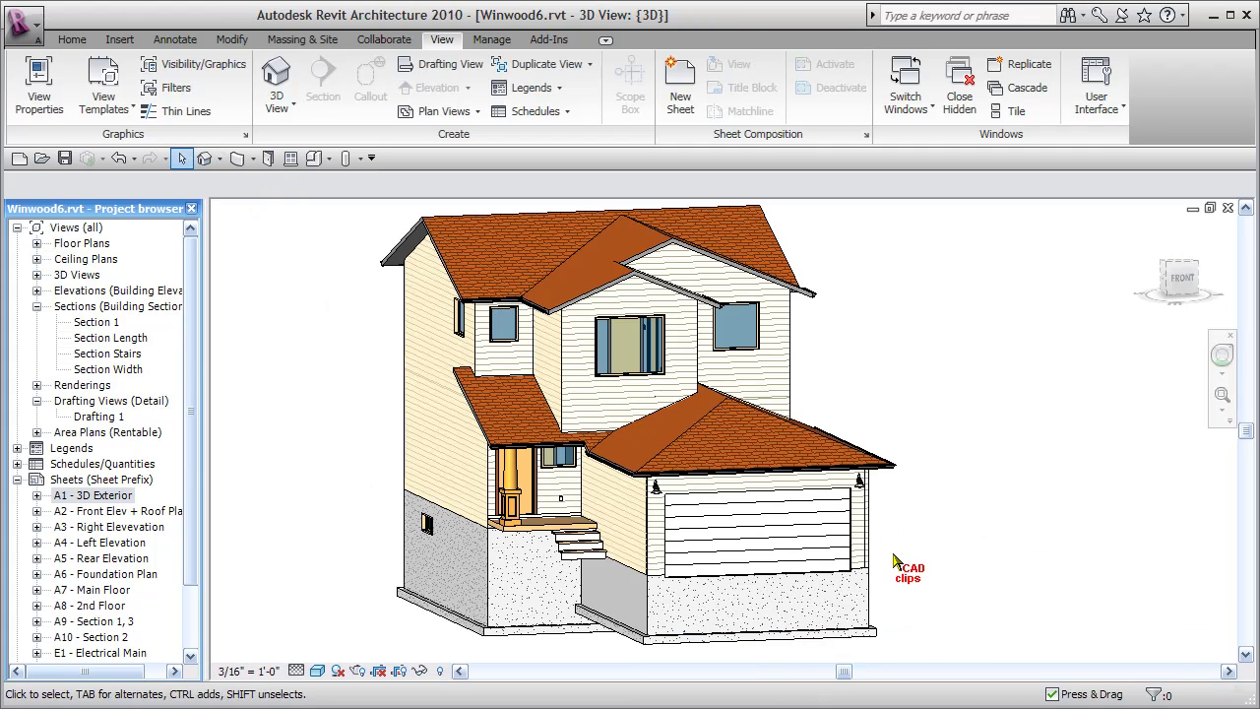
pyautogui.keyDown('shift'); pyautogui.moveTo(896, 495); pyautogui.dragTo(1035, 568, button='middle'); pyautogui.keyUp('shift')
pyautogui.moveTo(1088, 341); pyautogui.dragTo(840, 645)
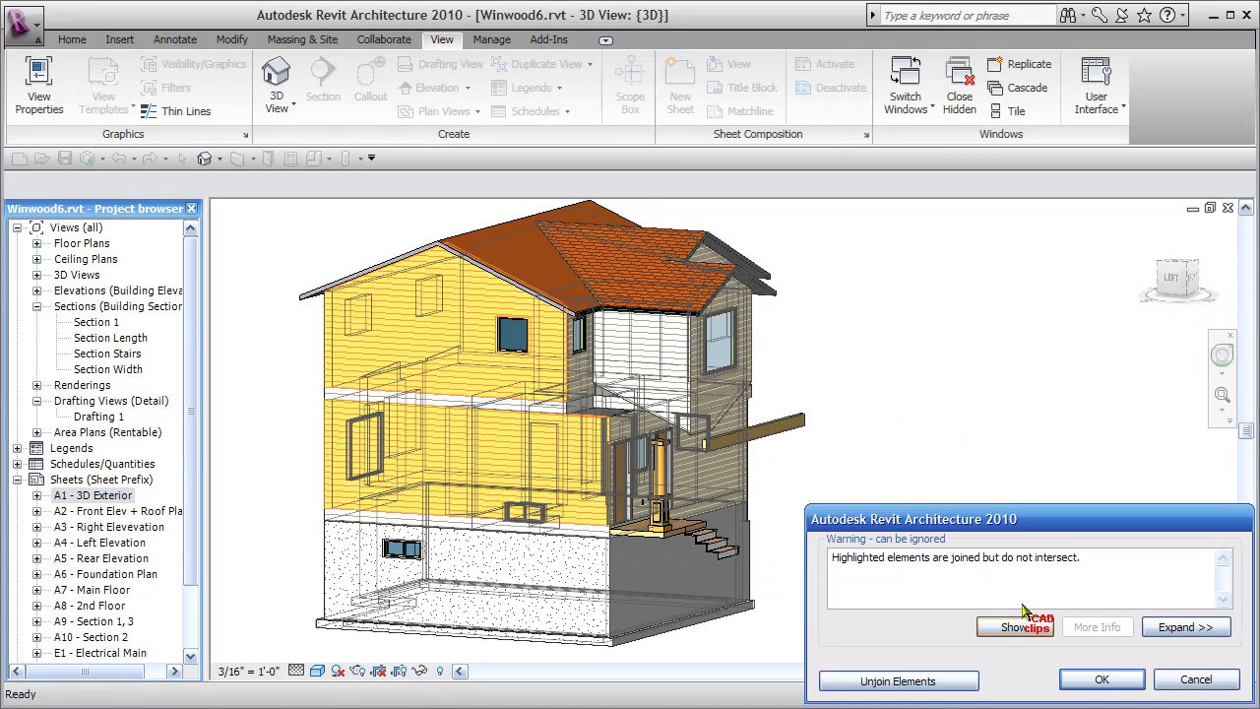
pyautogui.click(897, 680)
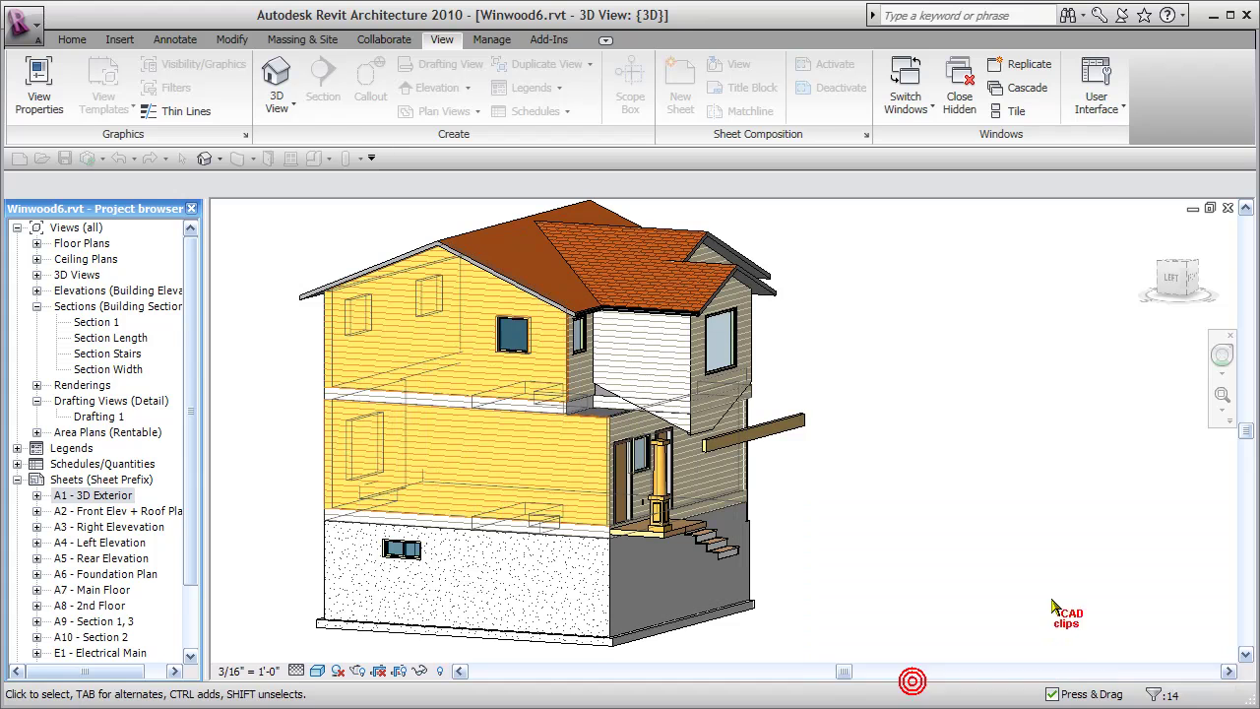
# Step: Delete the leftover wooden beam and turn the model to face the front
pyautogui.click(804, 440)
pyautogui.press('Delete')
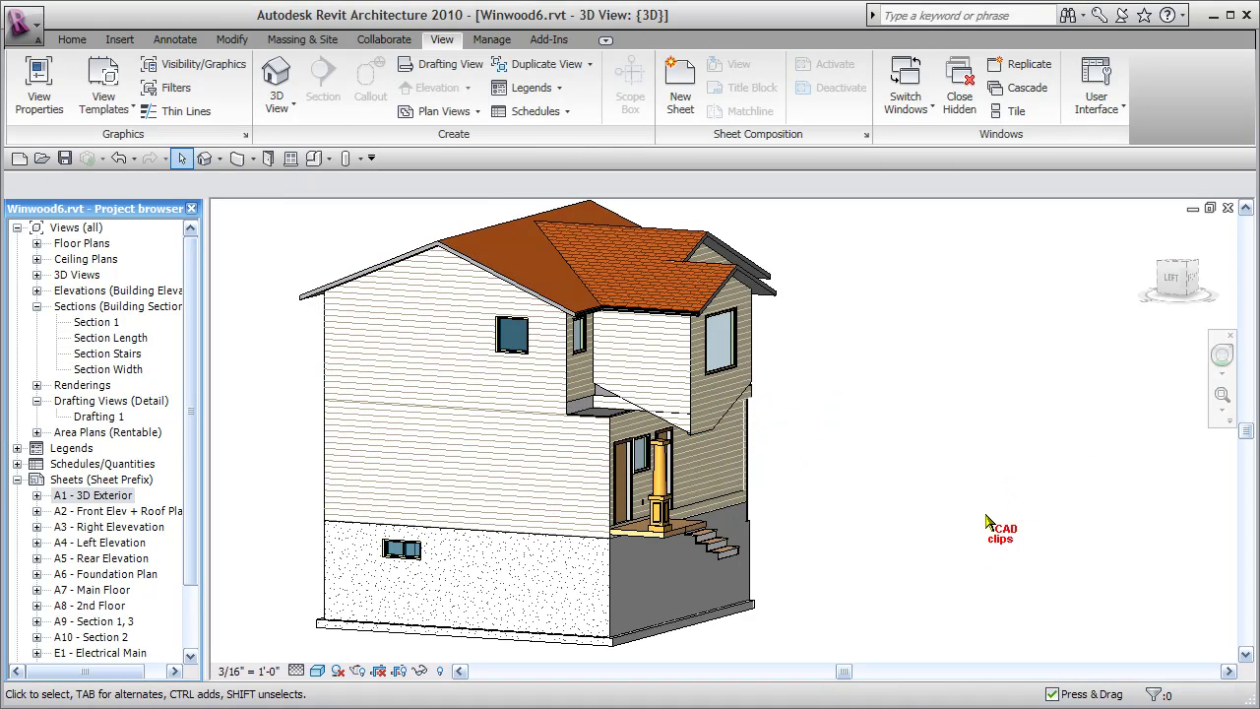
pyautogui.keyDown('shift'); pyautogui.moveTo(965, 535); pyautogui.dragTo(892, 531, button='middle'); pyautogui.keyUp('shift')
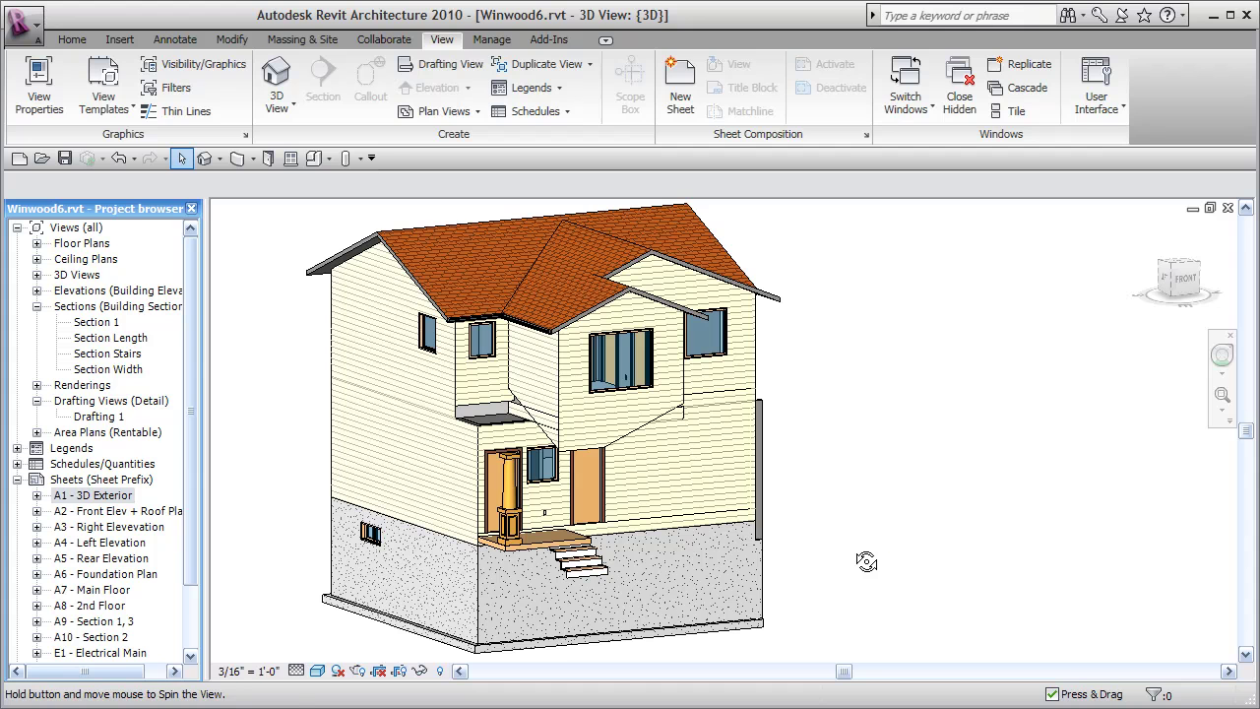
# Step: Use Save As from the application menu to store the house as Winwood-no-garage.rvt
pyautogui.click(27, 23)
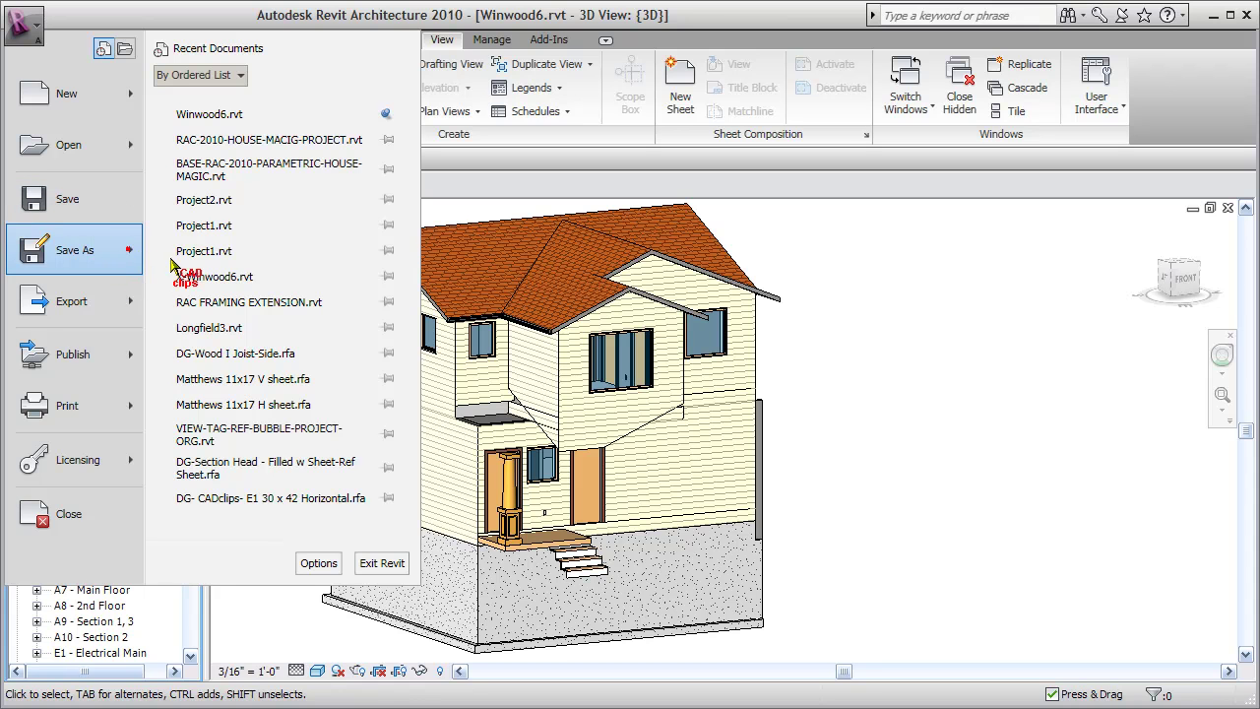
pyautogui.click(430, 187)
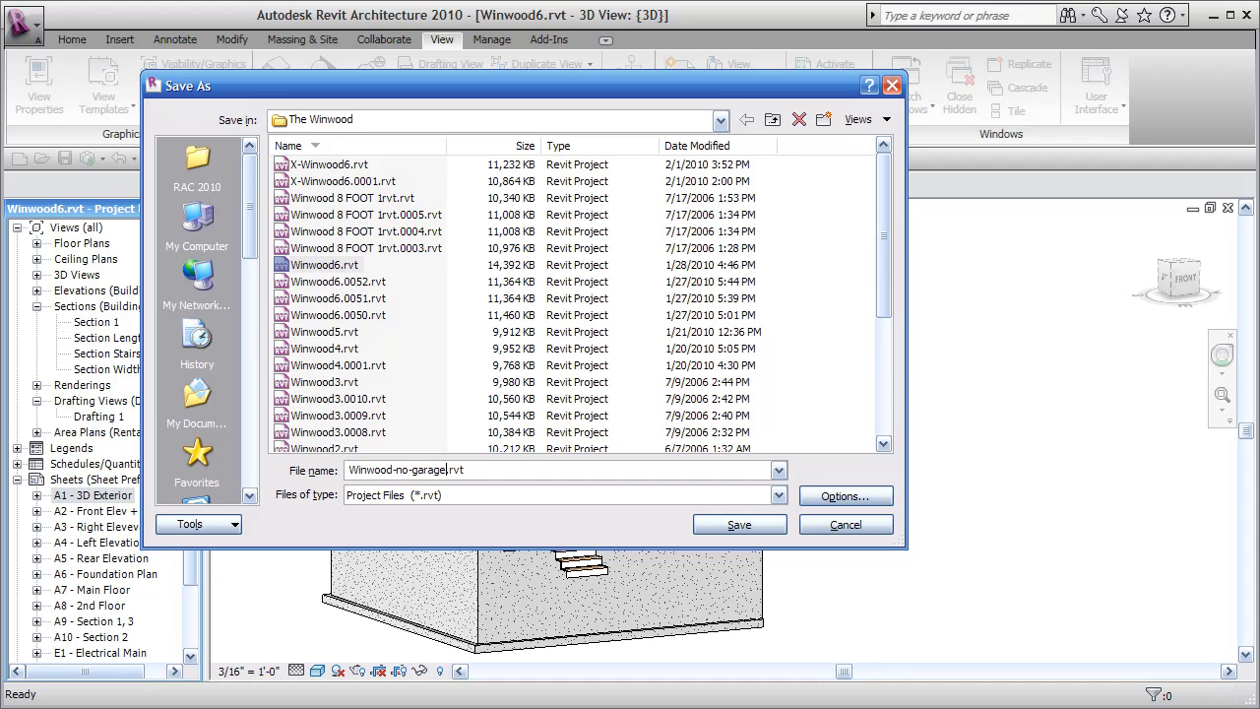
pyautogui.click(755, 525)
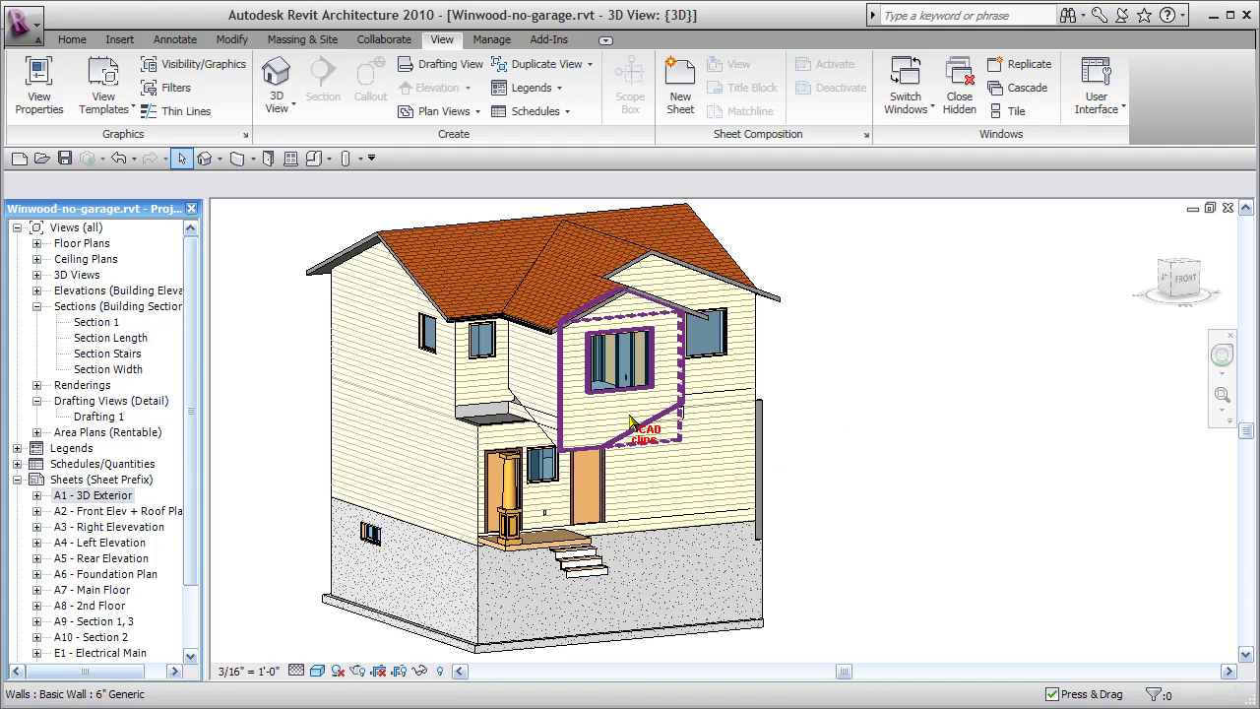
# Step: Reset the profile of the sloped upper wall above the former garage
pyautogui.click(630, 421)
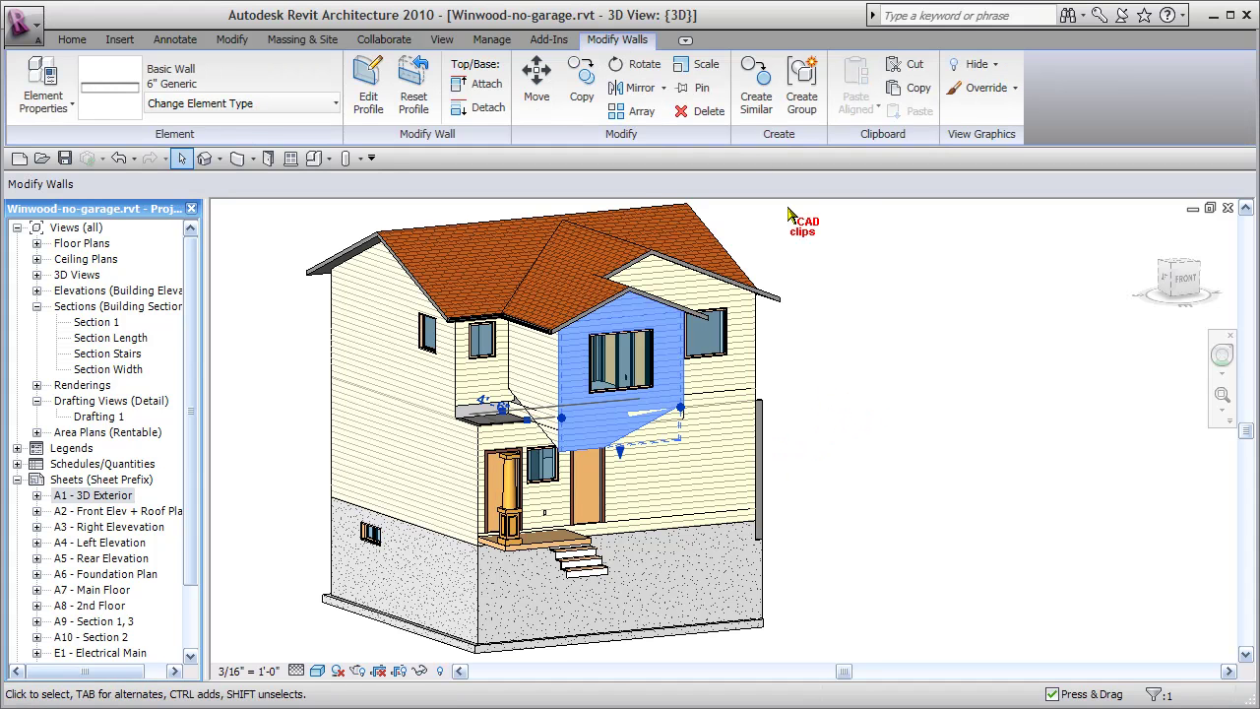
pyautogui.click(404, 84)
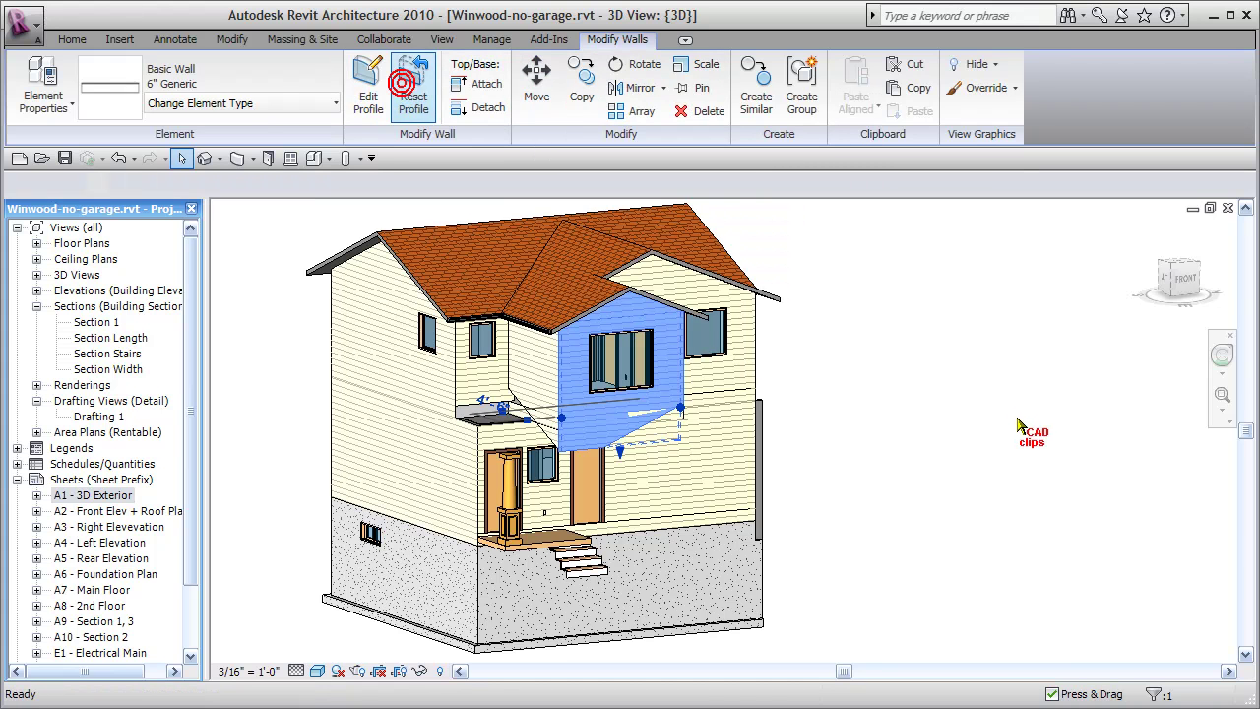
pyautogui.click(908, 462)
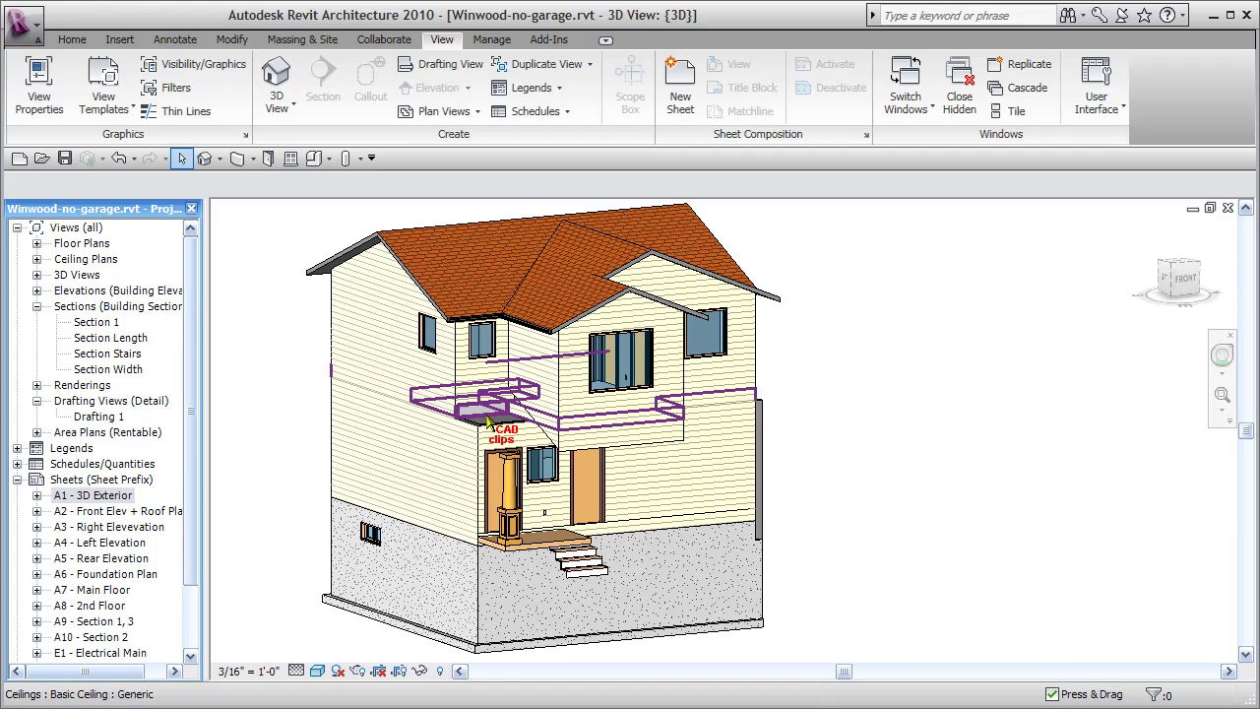
# Step: Reset the sloped upper side wall on the left to its original rectangular profile
pyautogui.keyDown('shift'); pyautogui.moveTo(815, 583); pyautogui.dragTo(883, 473, button='middle'); pyautogui.keyUp('shift')
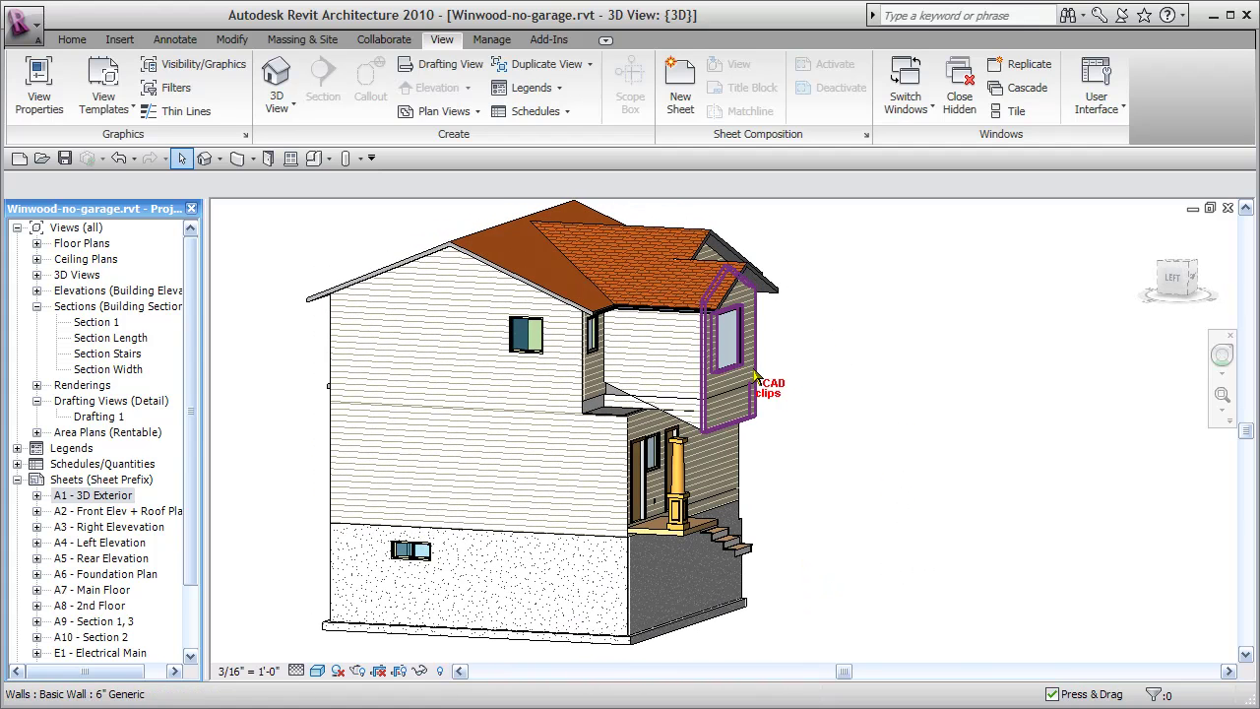
pyautogui.click(673, 418)
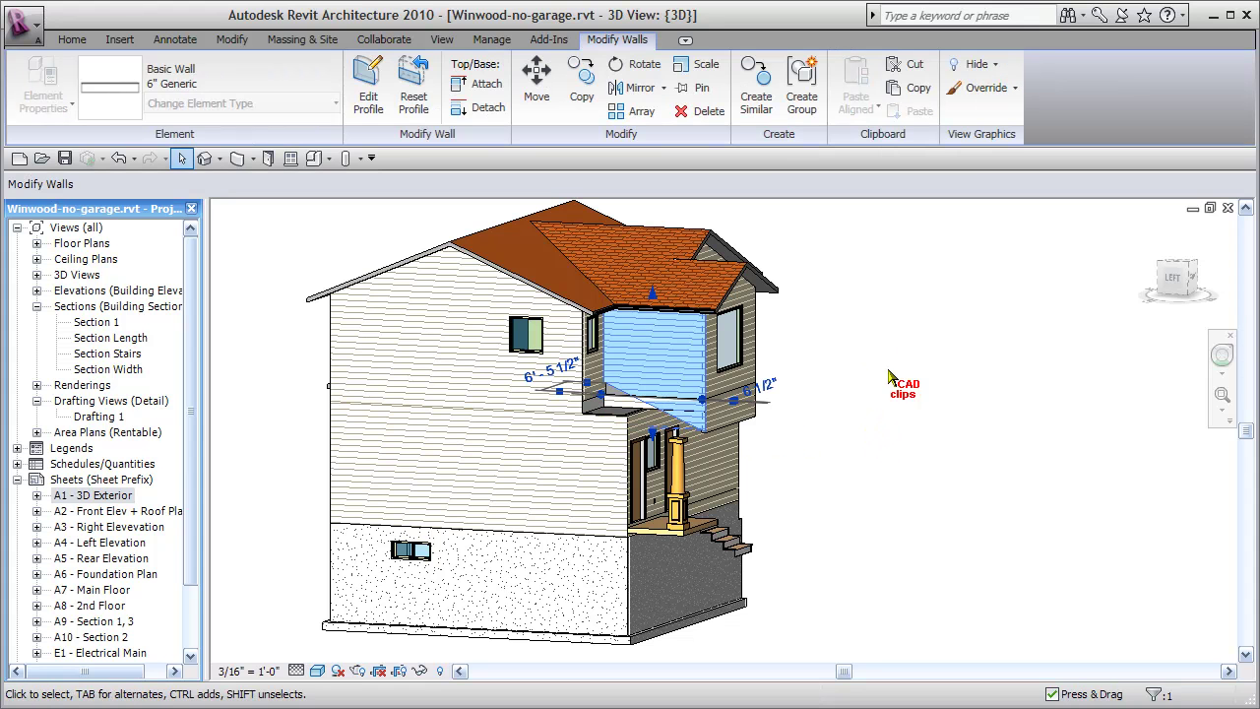
pyautogui.click(368, 88)
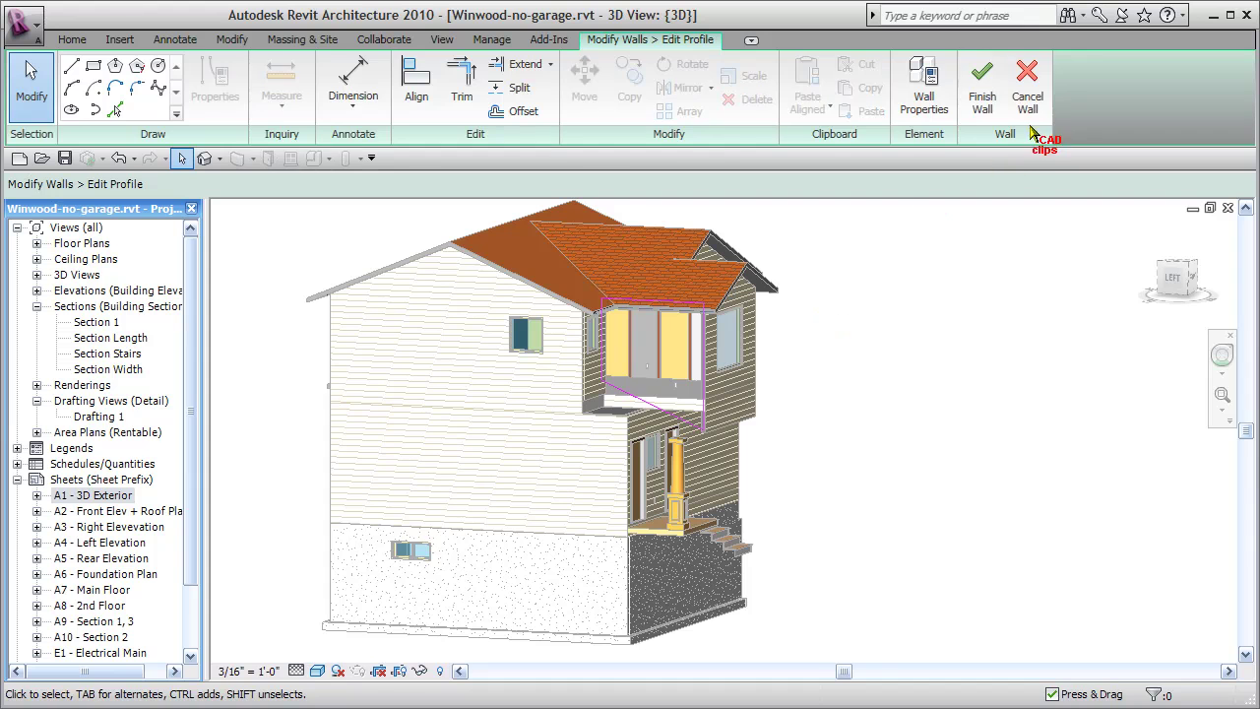
pyautogui.click(1029, 98)
pyautogui.click(650, 344)
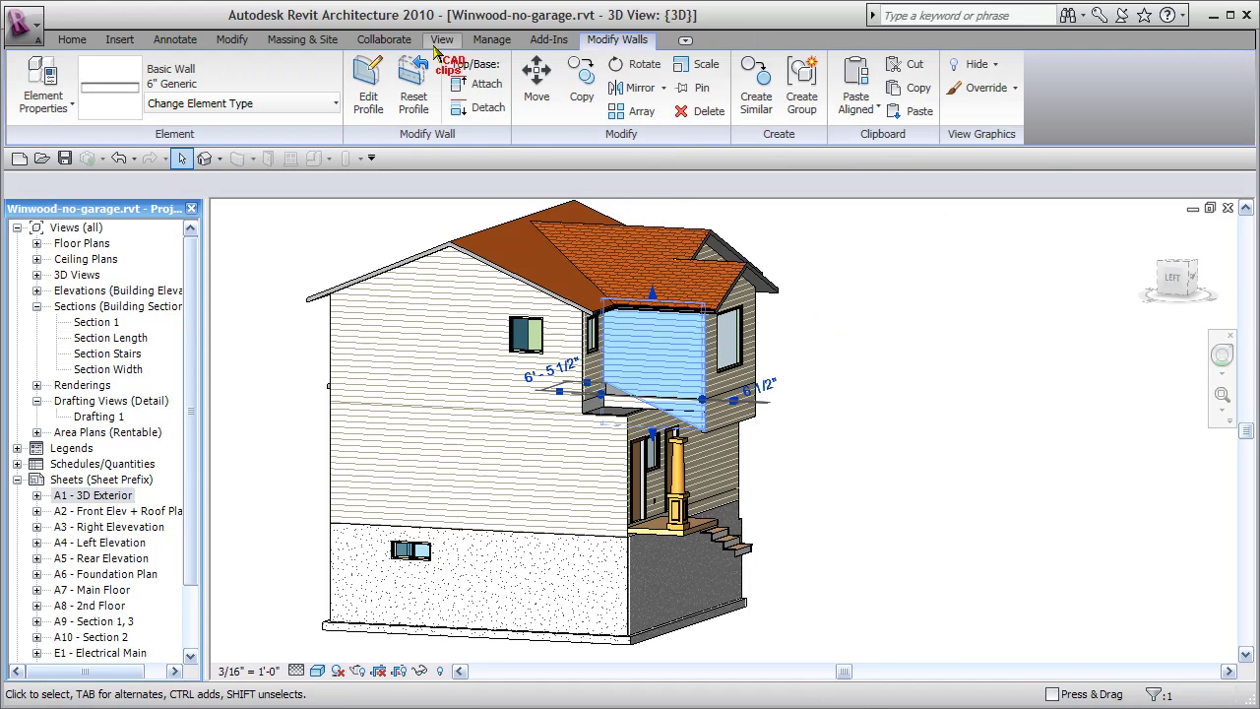
pyautogui.click(420, 96)
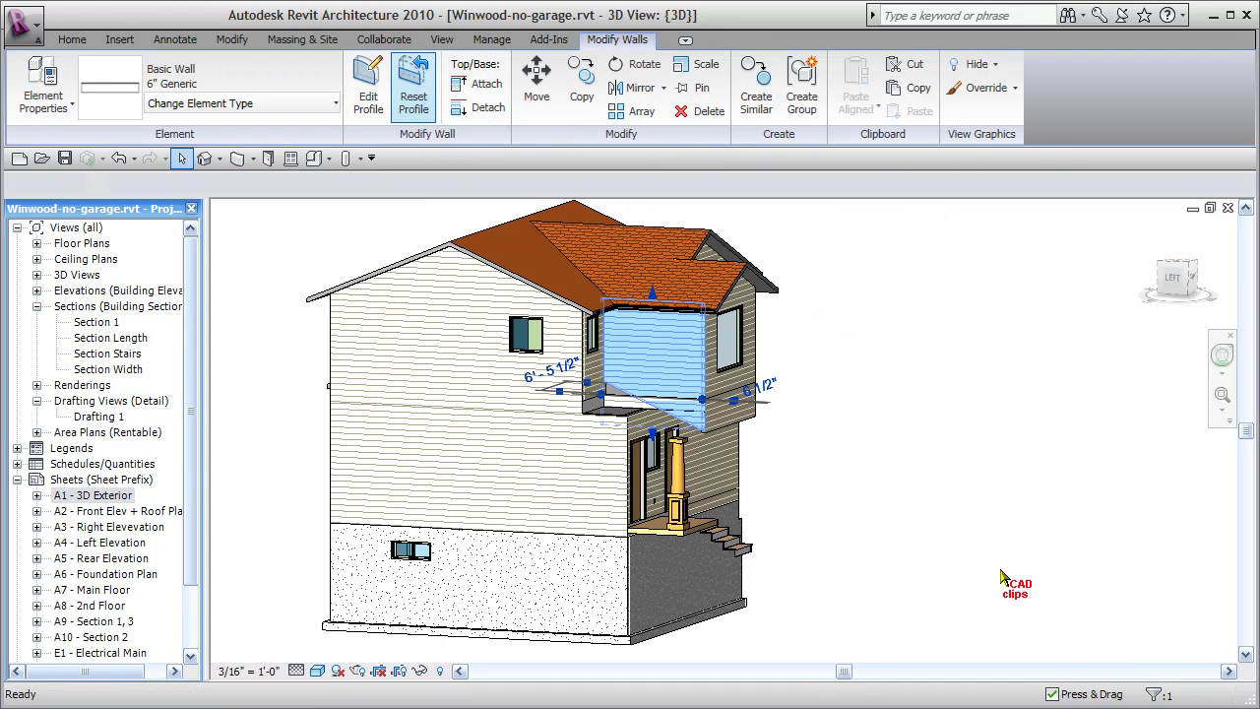
pyautogui.click(950, 544)
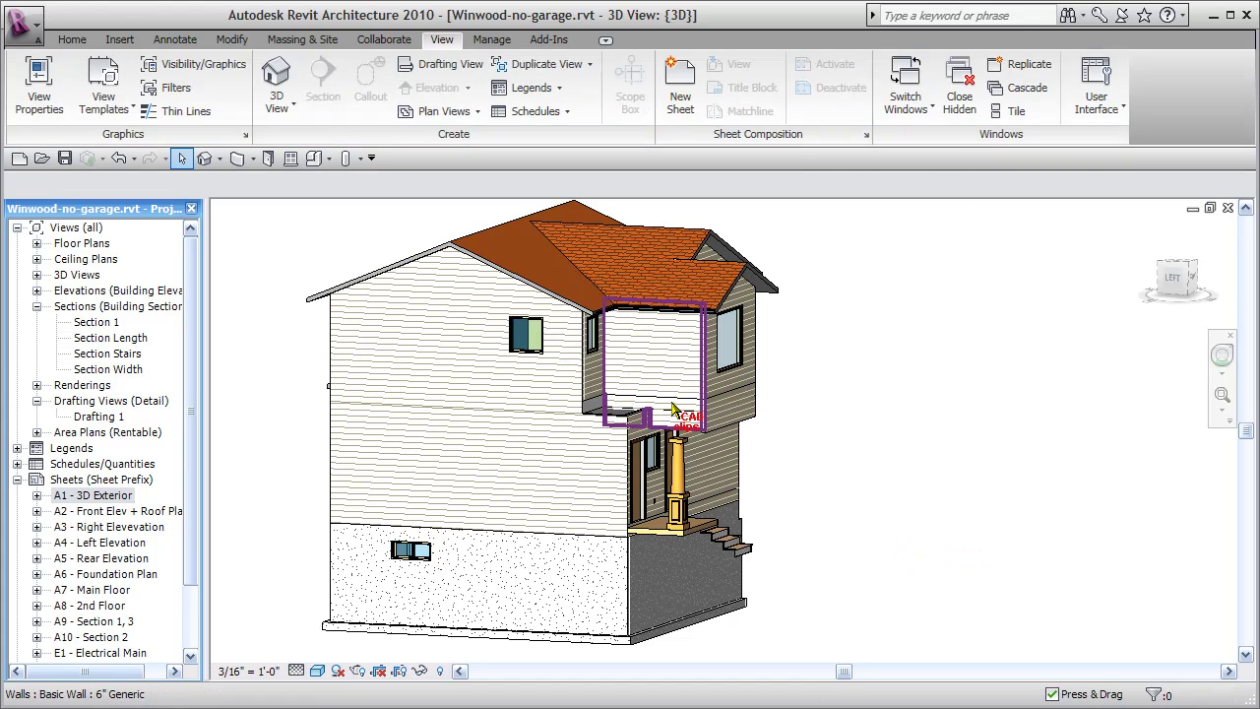
# Step: Select the Main Floor slab and inspect its front edge from the front of the house
pyautogui.press('Tab')
pyautogui.press('Tab')
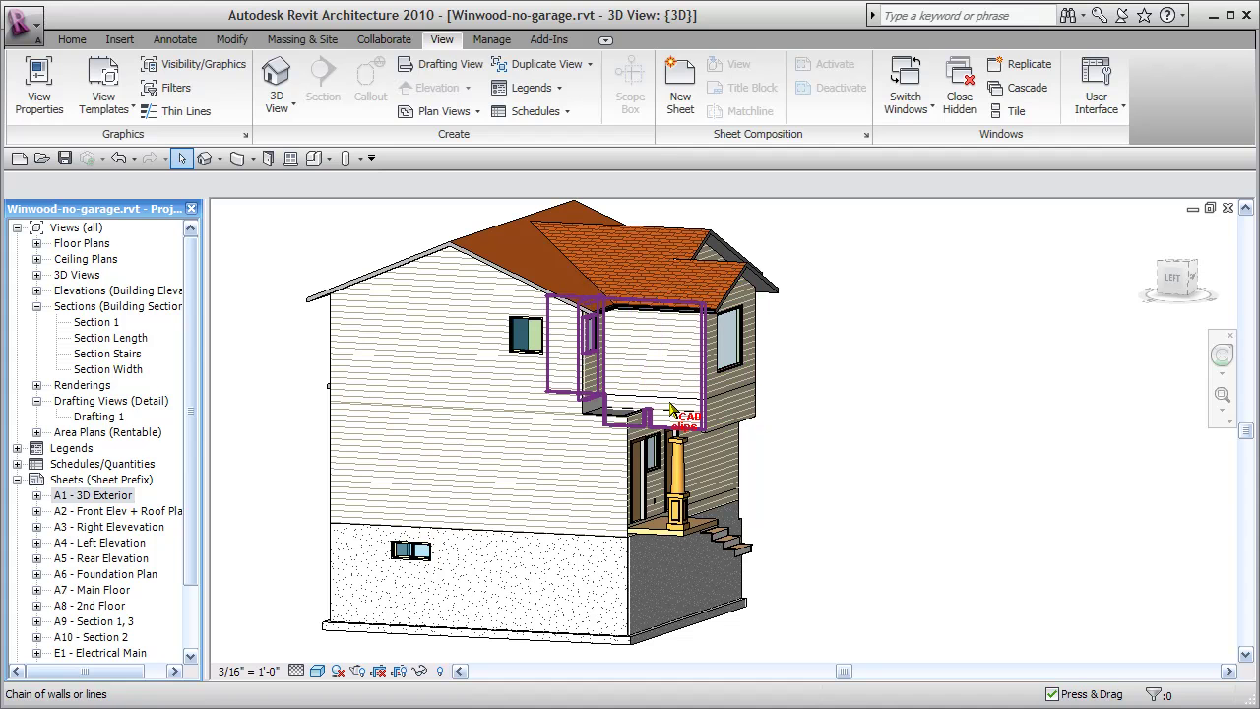
pyautogui.click(670, 407)
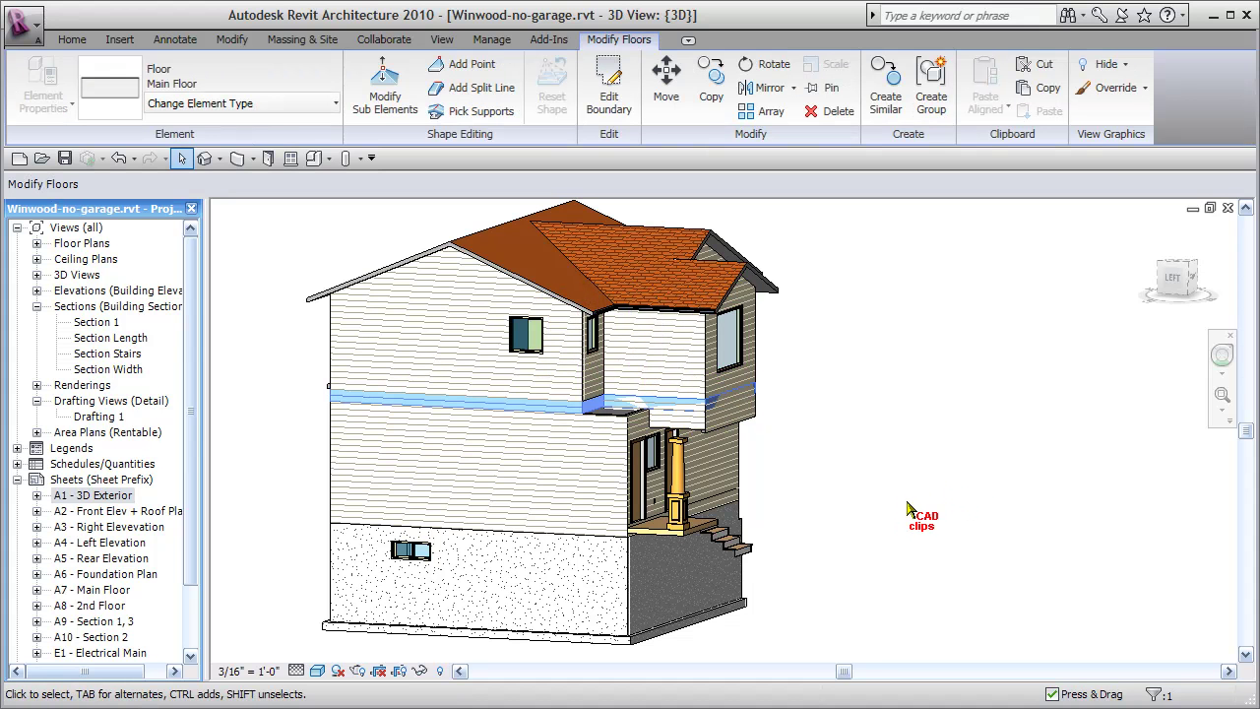
pyautogui.keyDown('shift'); pyautogui.moveTo(866, 535); pyautogui.dragTo(604, 456, button='middle'); pyautogui.keyUp('shift')
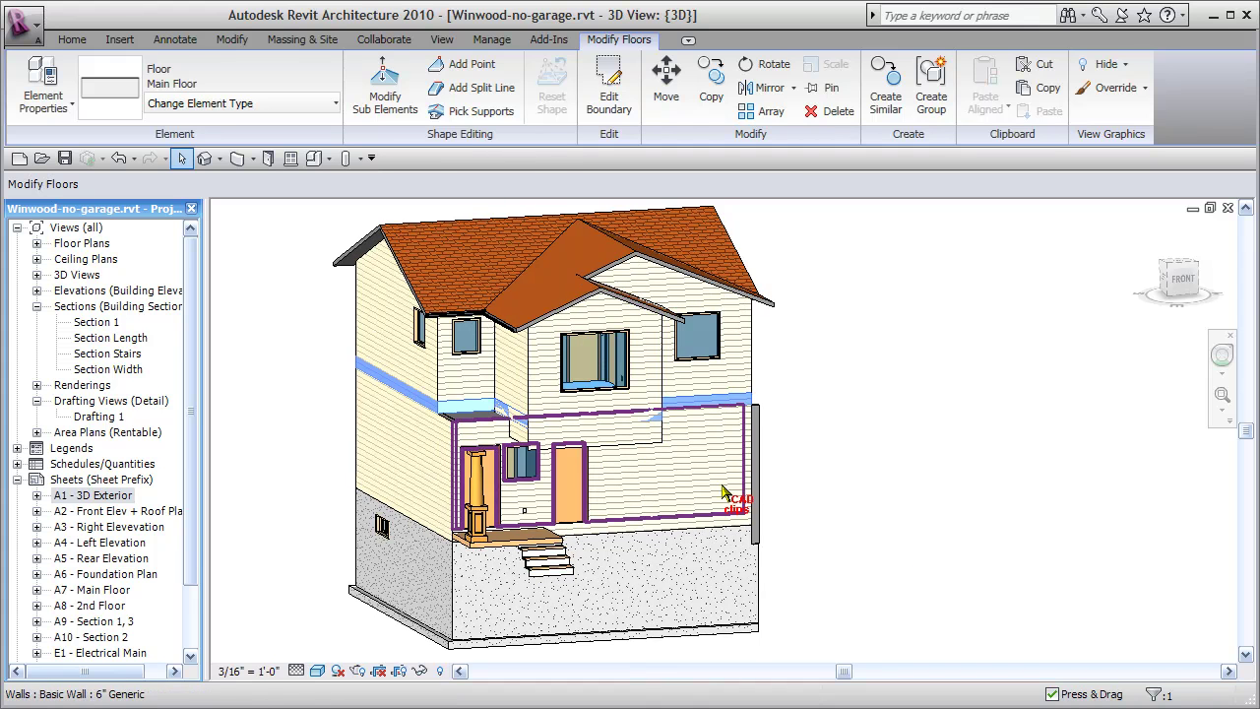
pyautogui.keyDown('shift'); pyautogui.moveTo(856, 557); pyautogui.dragTo(882, 516, button='middle'); pyautogui.keyUp('shift')
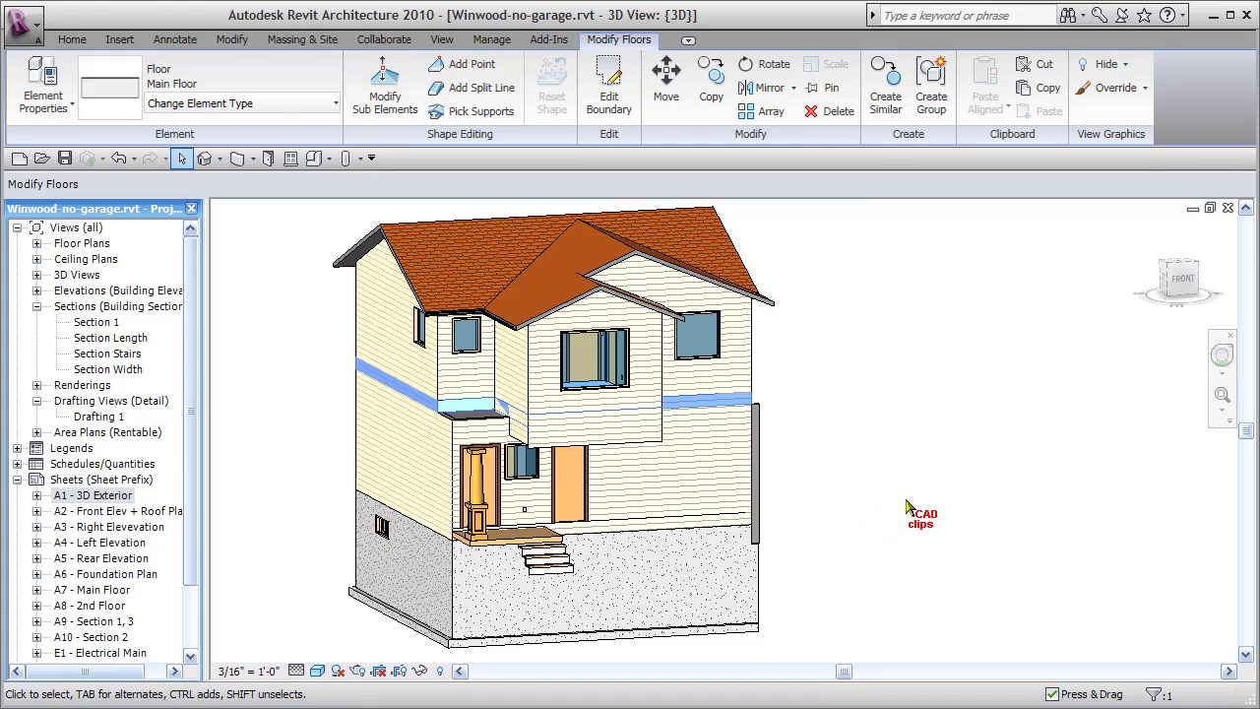
pyautogui.click(896, 499)
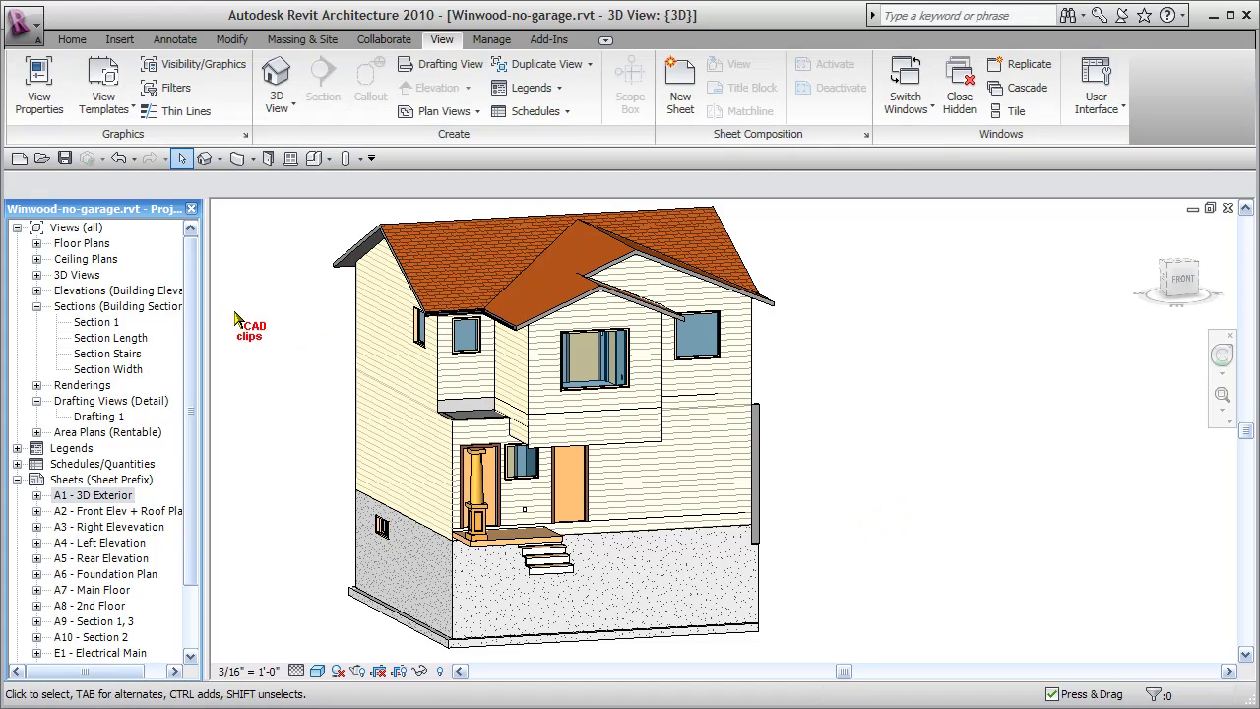
# Step: Open the T / 2ND FL floor plan and select the Master Bedroom's left, bottom and right walls
pyautogui.click(37, 244)
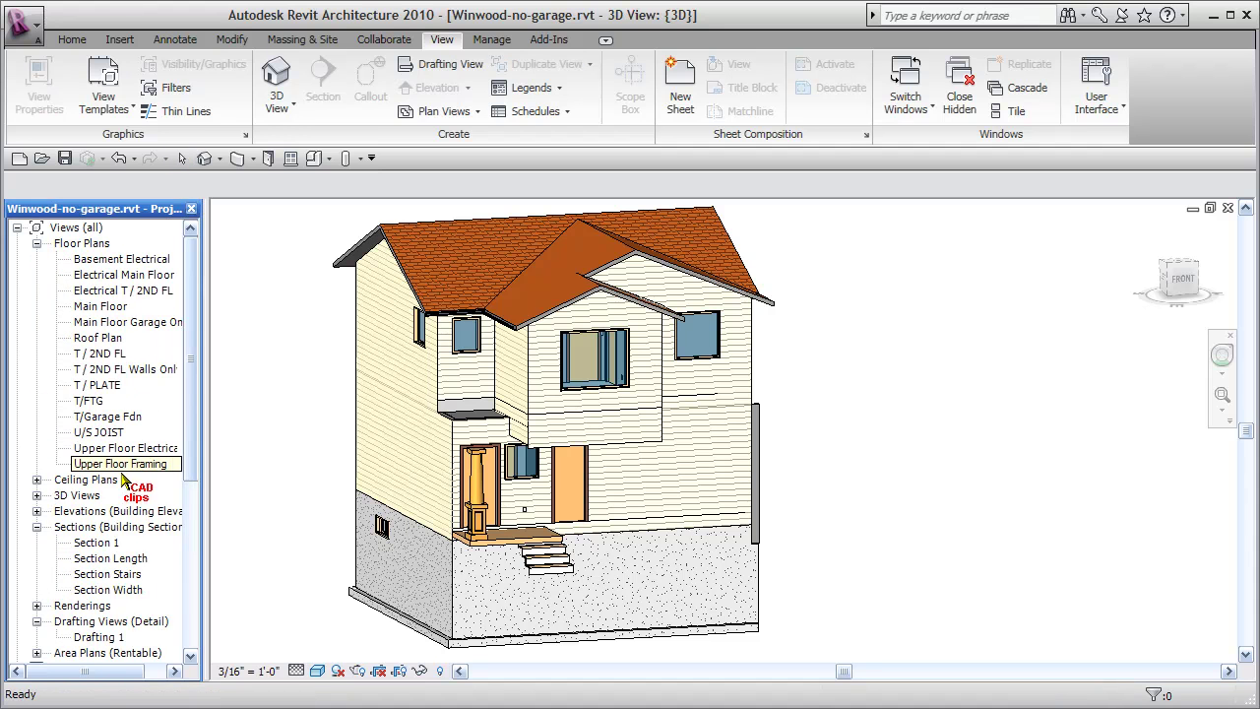
pyautogui.doubleClick(118, 355)
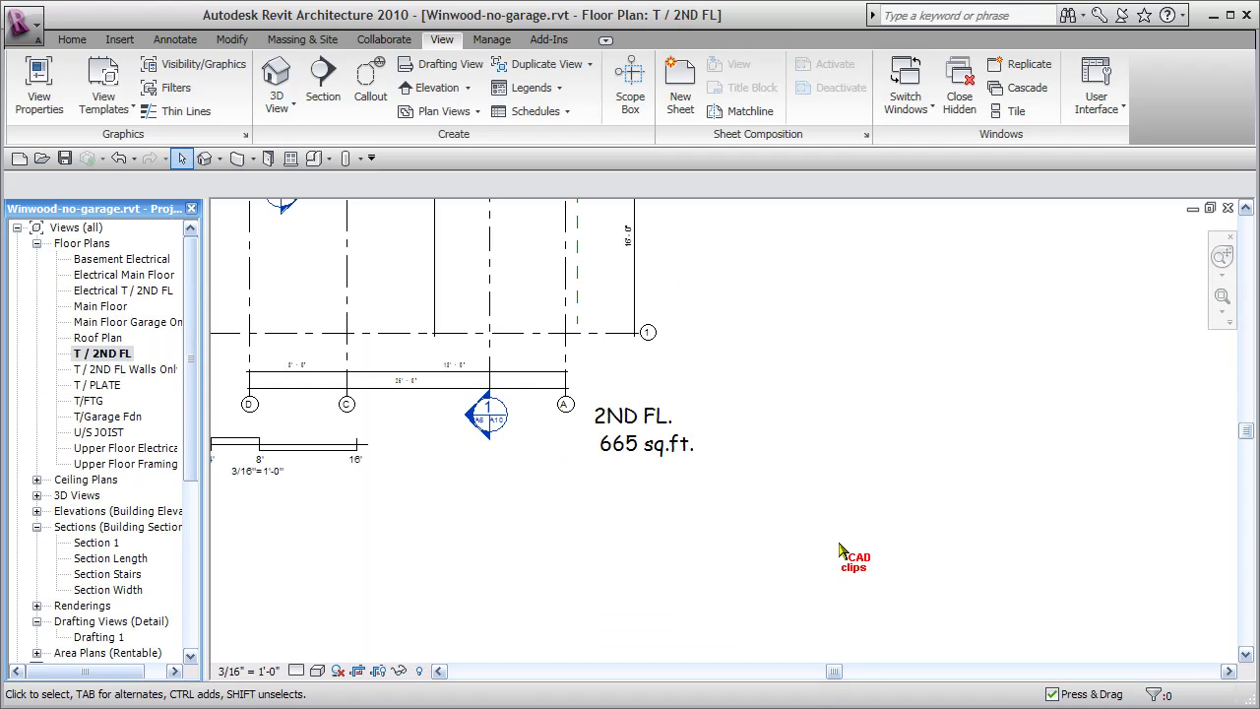
pyautogui.scroll(5, 586, 469)
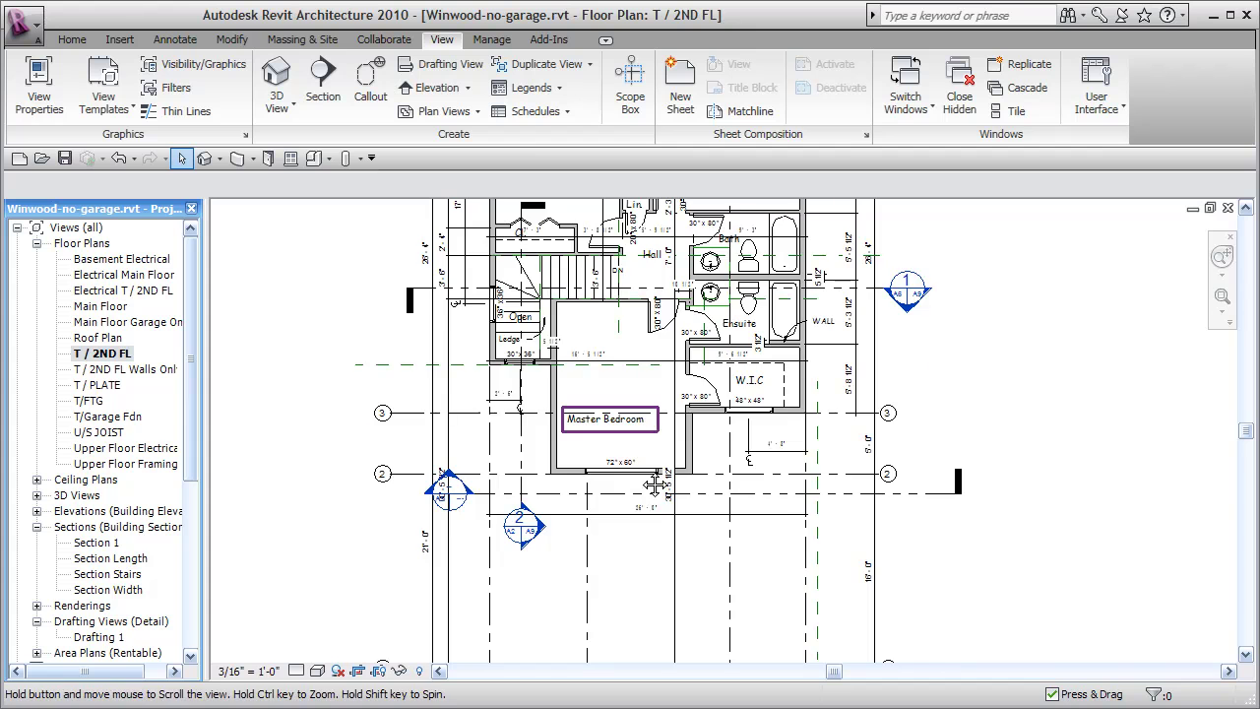
pyautogui.scroll(1, 586, 469)
pyautogui.click(531, 495)
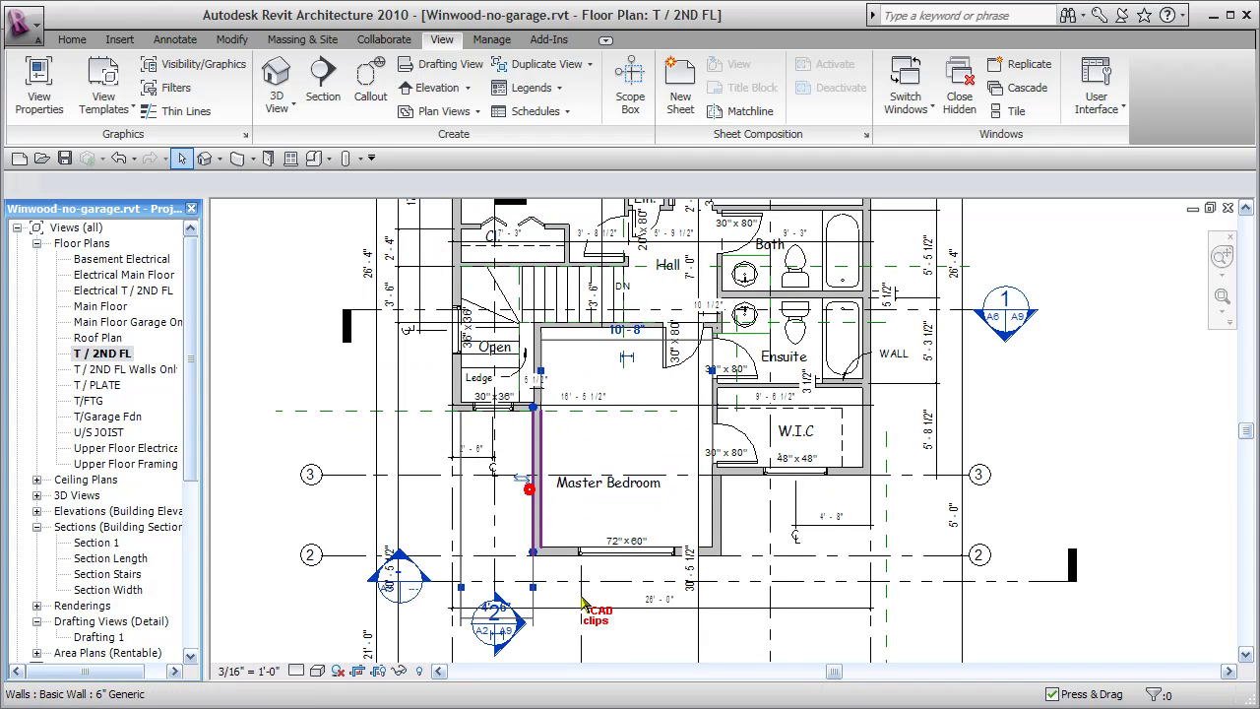
pyautogui.keyDown('ctrl'); pyautogui.click(559, 552); pyautogui.keyUp('ctrl')
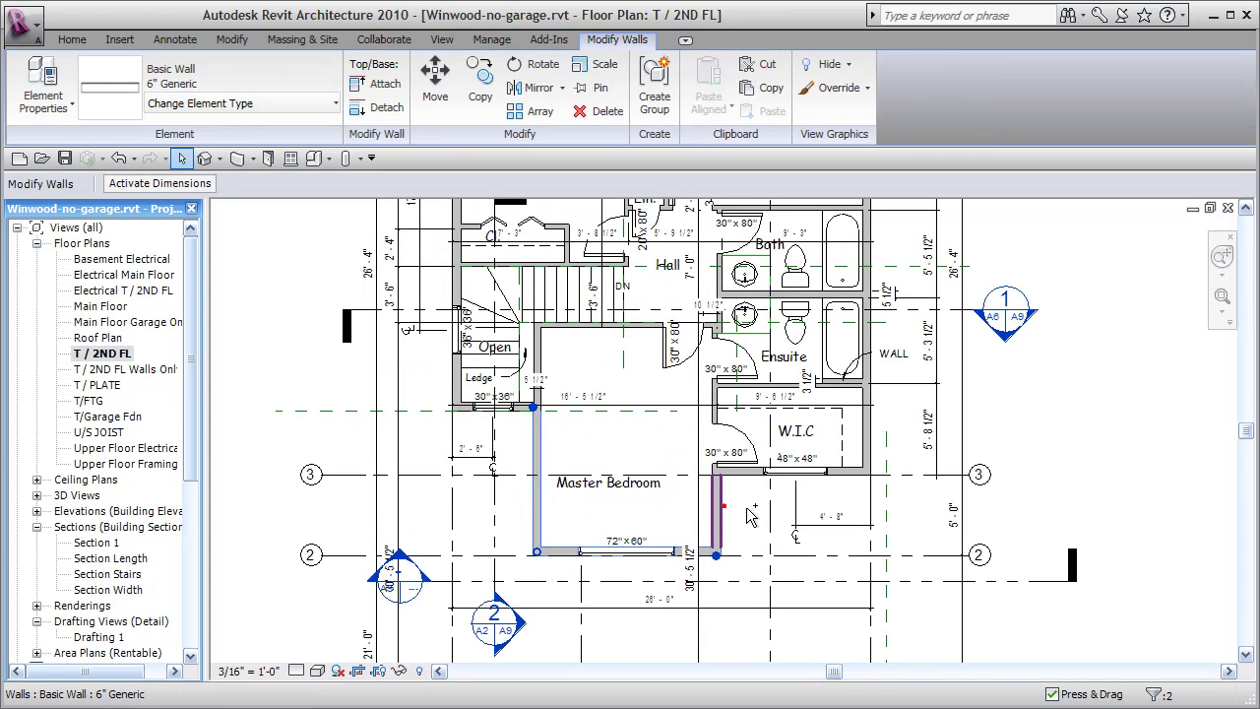
pyautogui.keyDown('ctrl'); pyautogui.click(717, 512); pyautogui.keyUp('ctrl')
# Step: Set the selected walls' Base Offset and Top Offset to 0' 0" in Element Properties
pyautogui.click(47, 84)
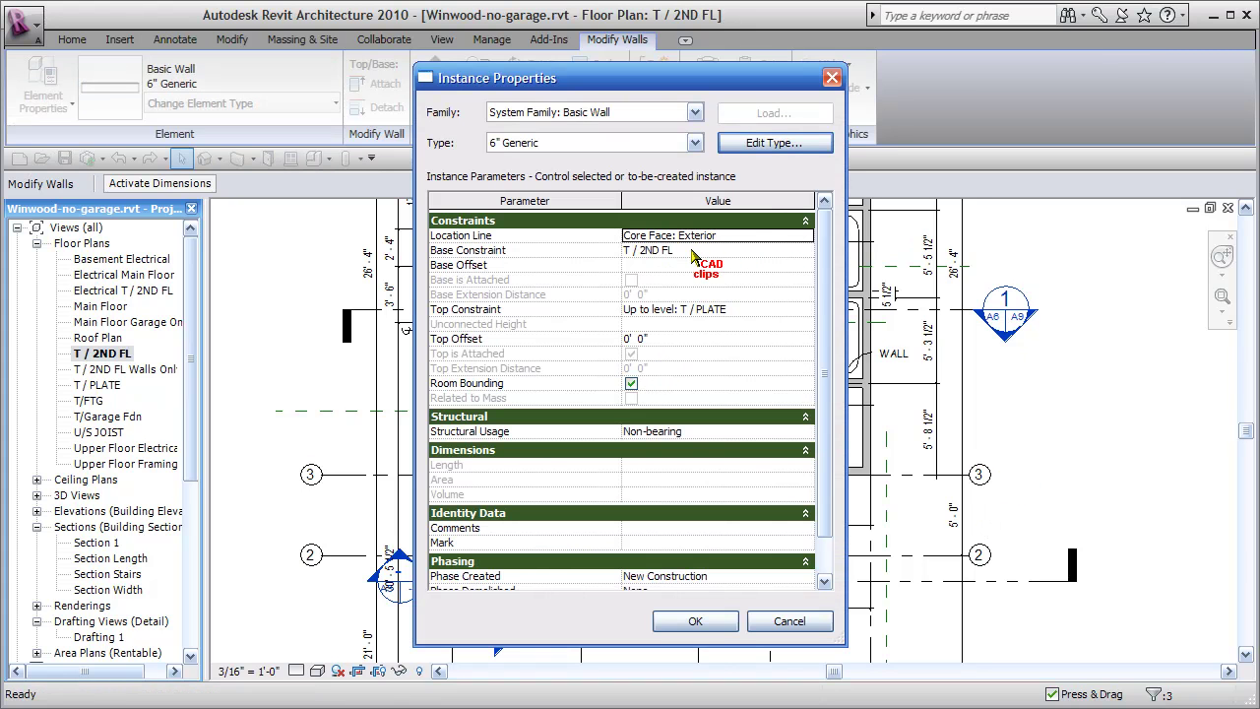
pyautogui.click(691, 252)
pyautogui.click(701, 265)
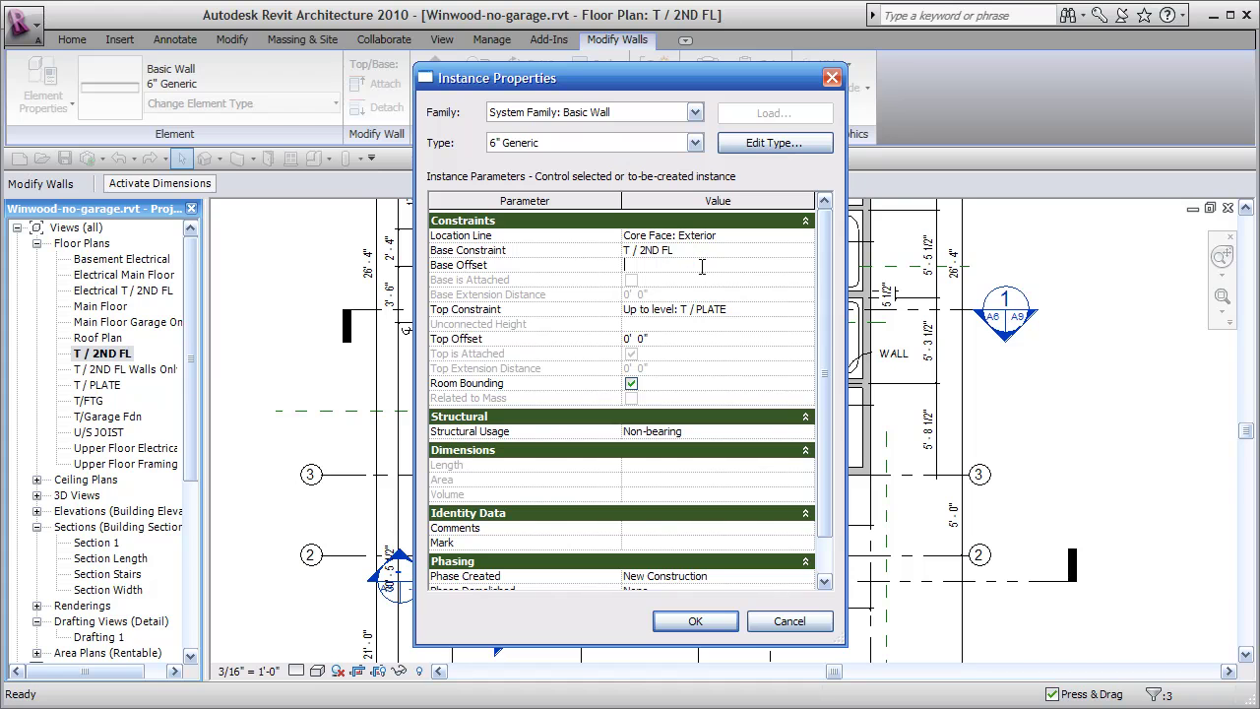
pyautogui.write('0-')
pyautogui.press('Return')
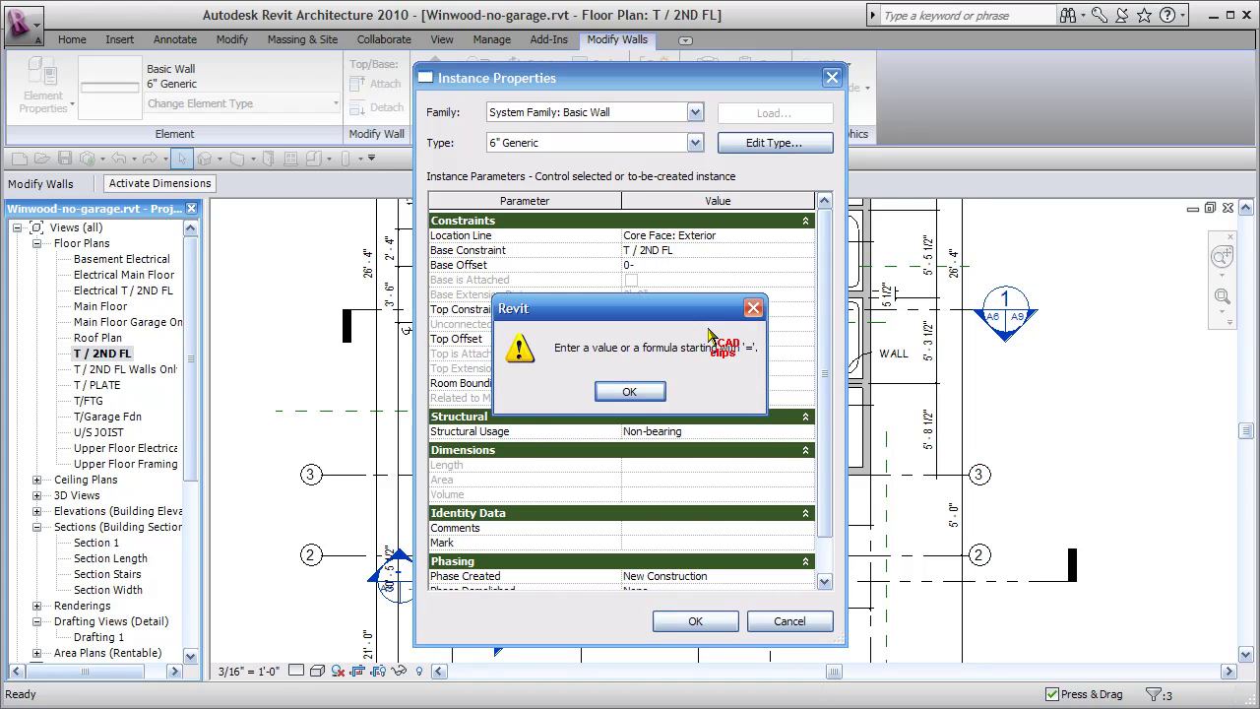
pyautogui.press('Return')
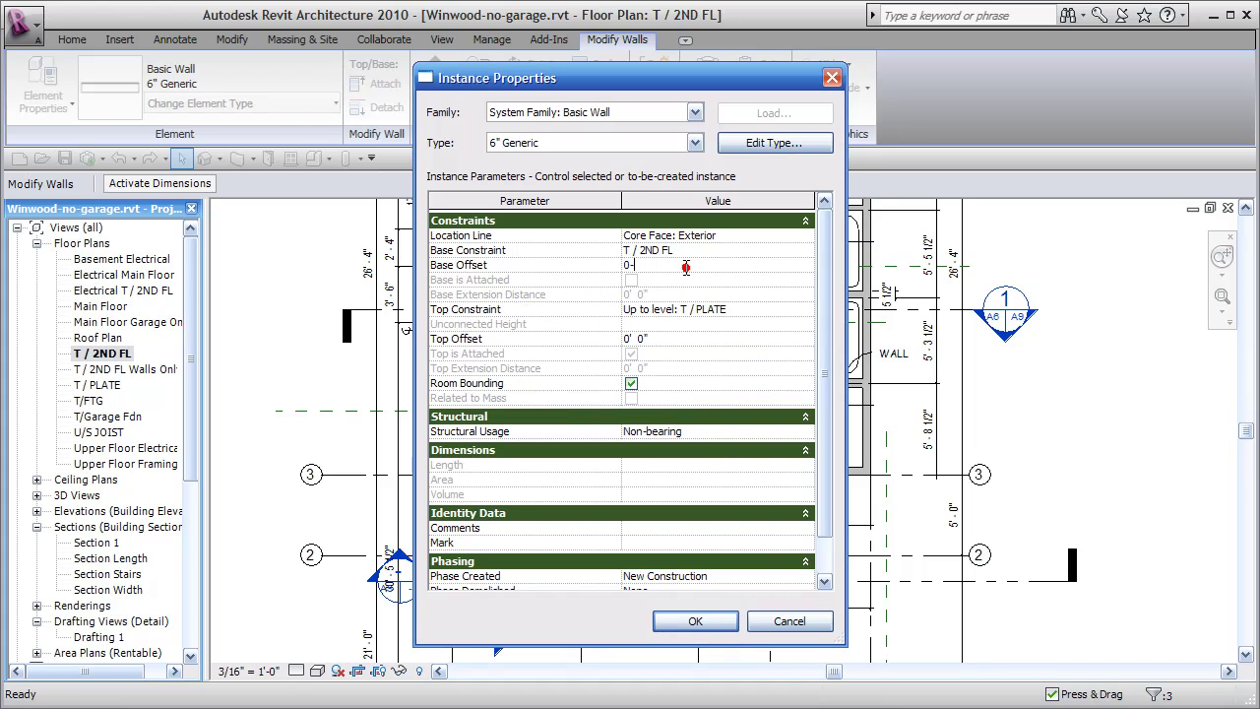
pyautogui.click(684, 341)
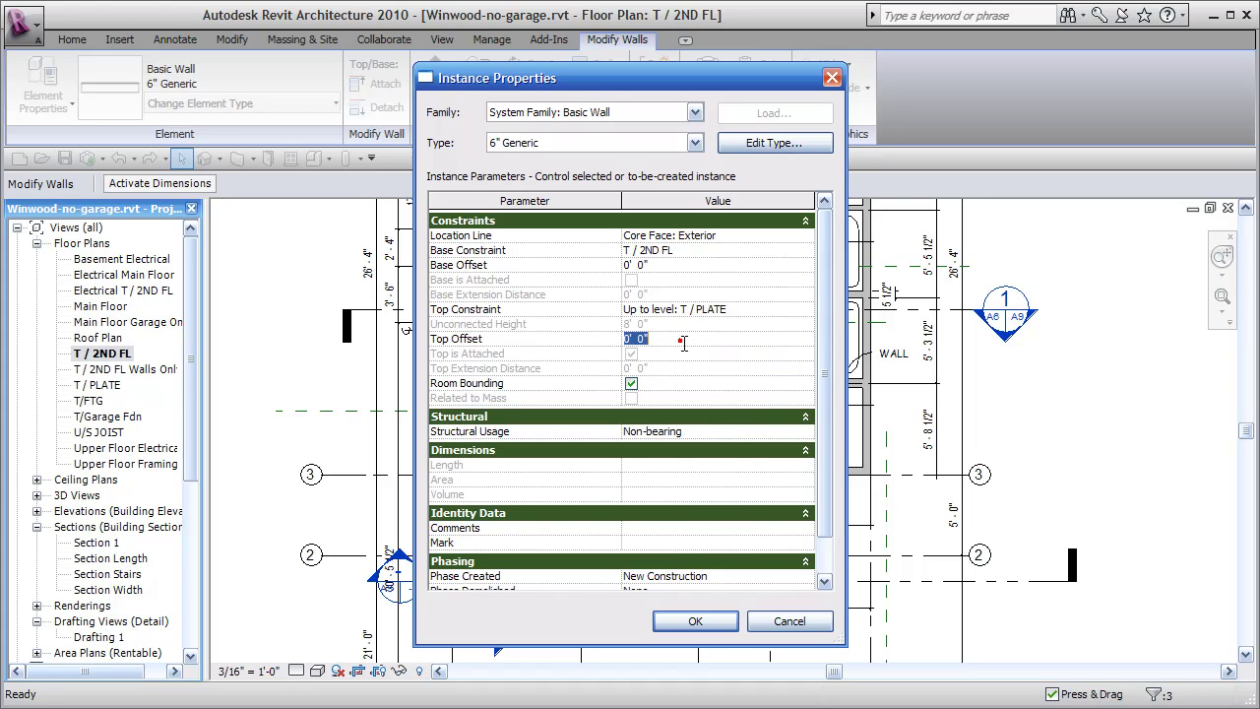
pyautogui.click(707, 621)
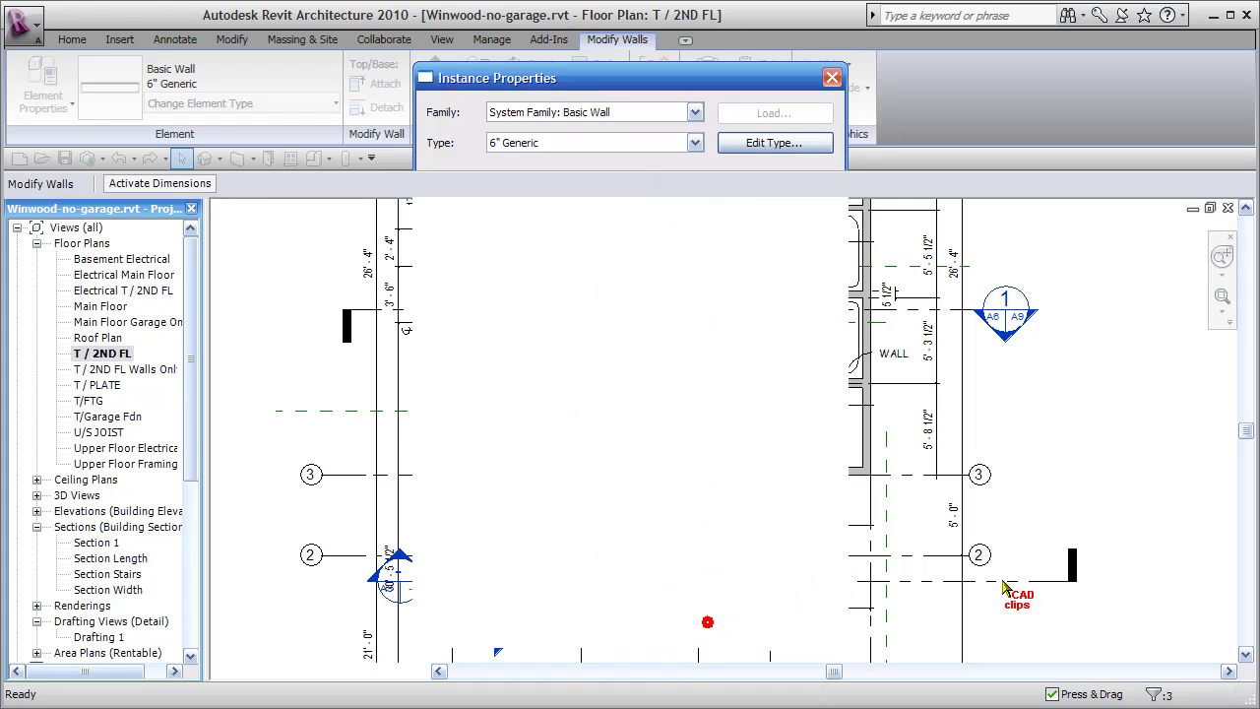
pyautogui.click(1109, 433)
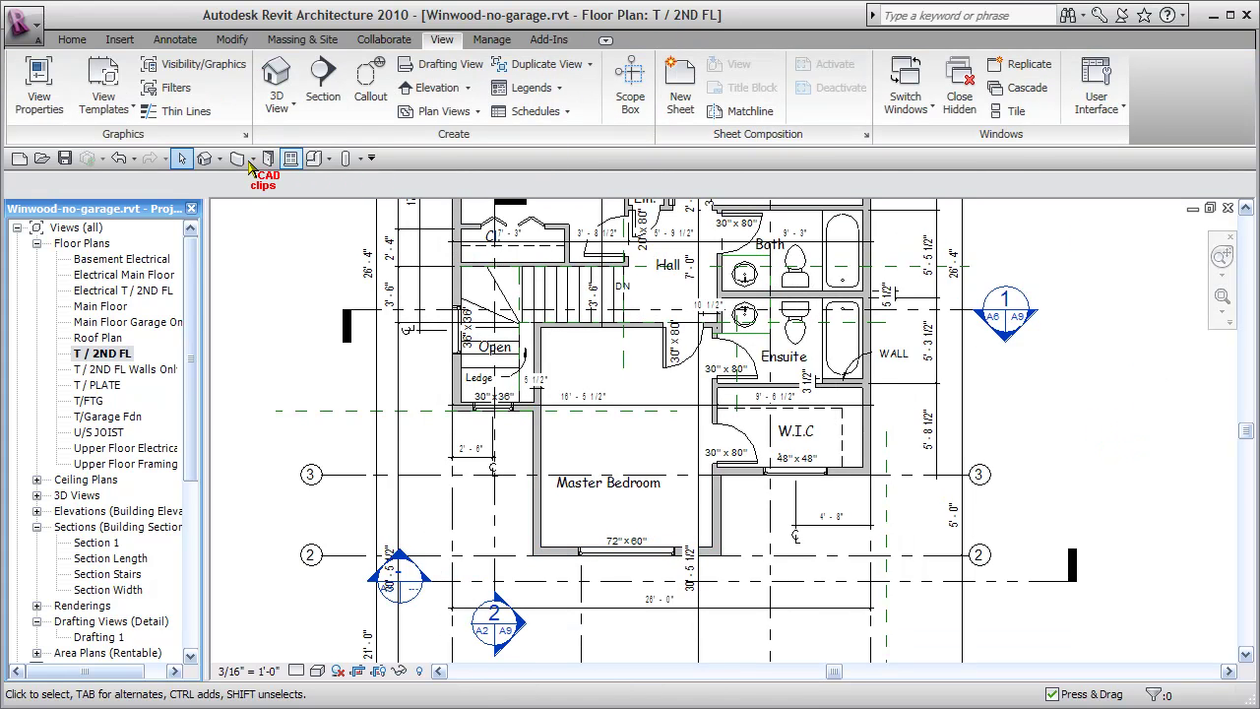
# Step: In the 3D view, delete the extra 32" x 80" single-flush door beside the entry window
pyautogui.click(201, 159)
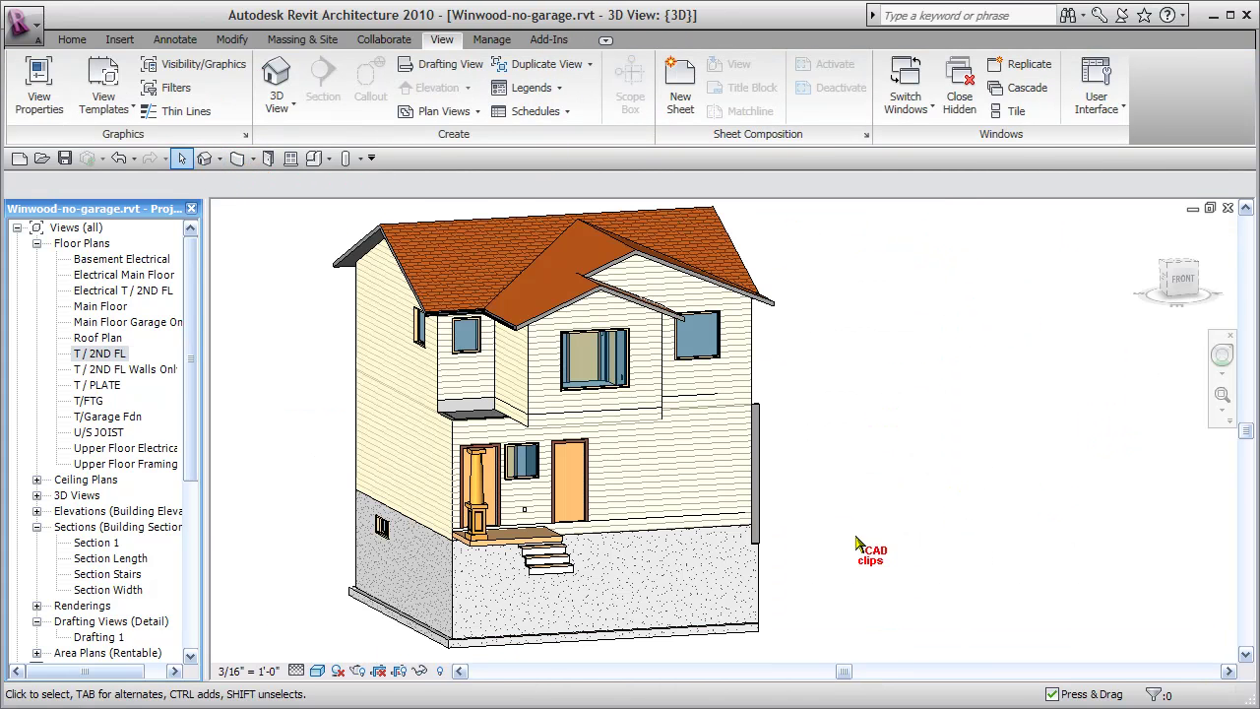
pyautogui.keyDown('shift'); pyautogui.moveTo(857, 548); pyautogui.dragTo(824, 498, button='middle'); pyautogui.keyUp('shift')
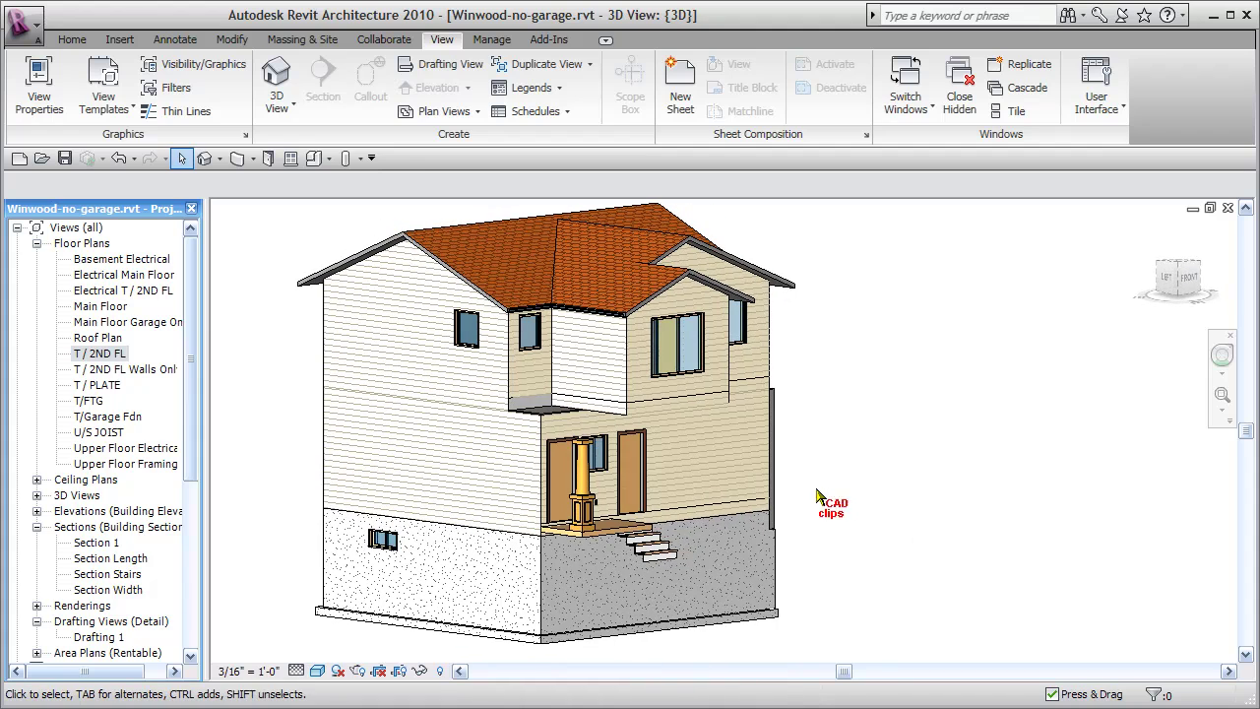
pyautogui.scroll(5, 567, 421)
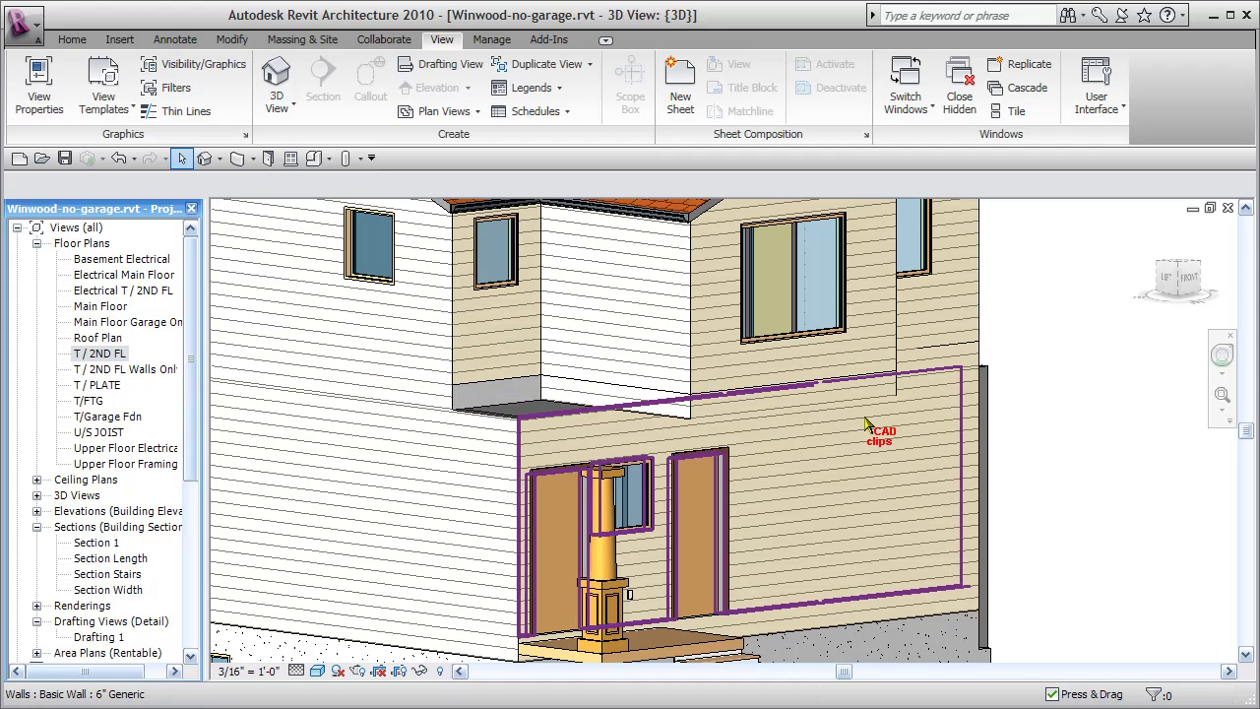
pyautogui.scroll(-2, 1105, 557)
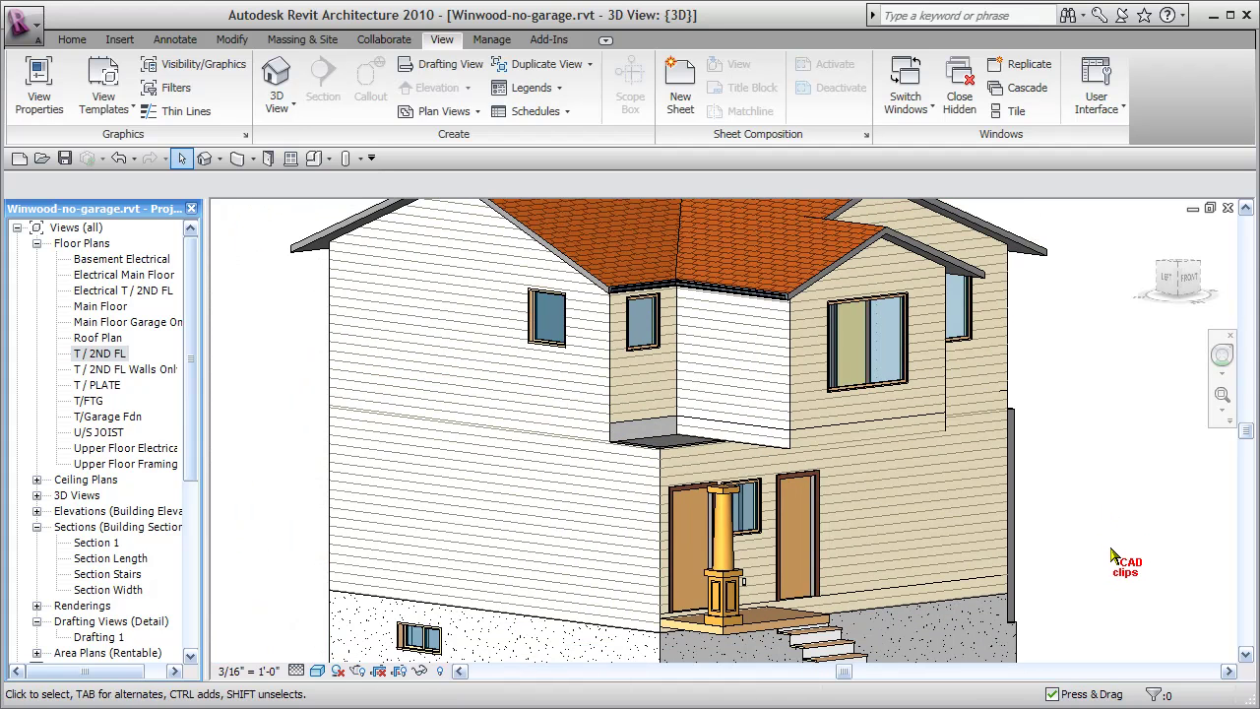
pyautogui.scroll(-3, 1111, 557)
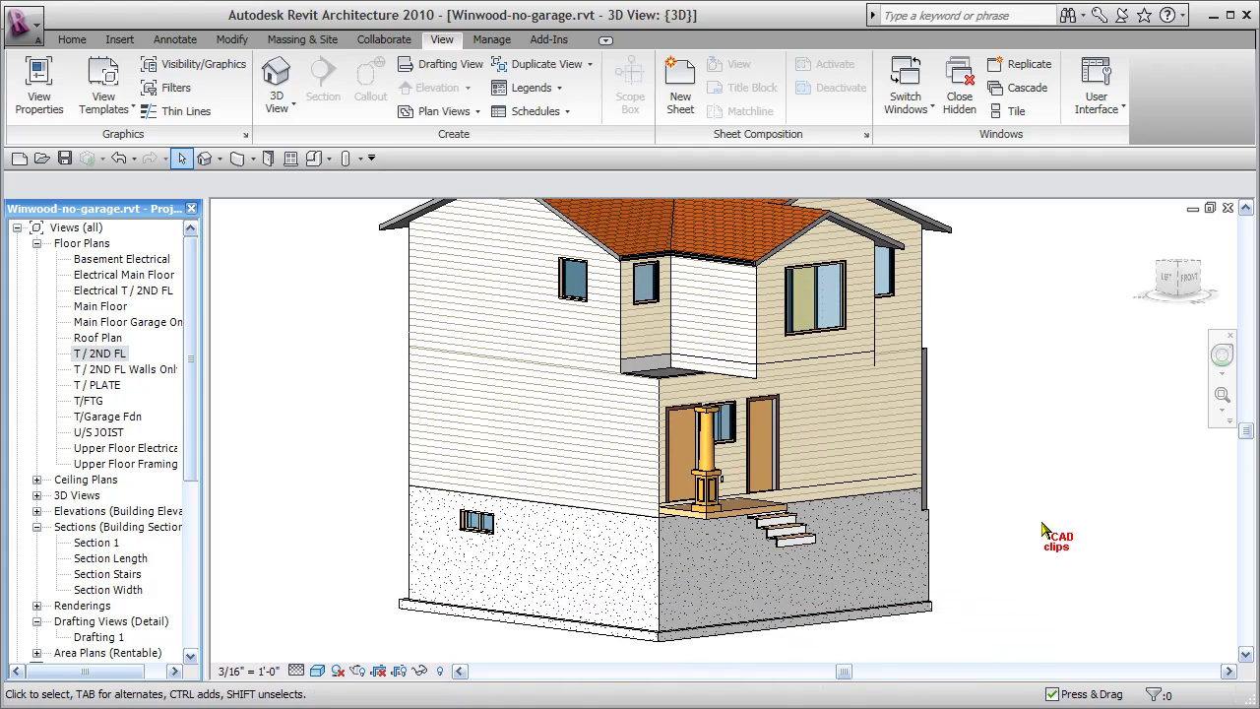
pyautogui.keyDown('shift'); pyautogui.moveTo(1043, 529); pyautogui.dragTo(989, 508, button='middle'); pyautogui.keyUp('shift')
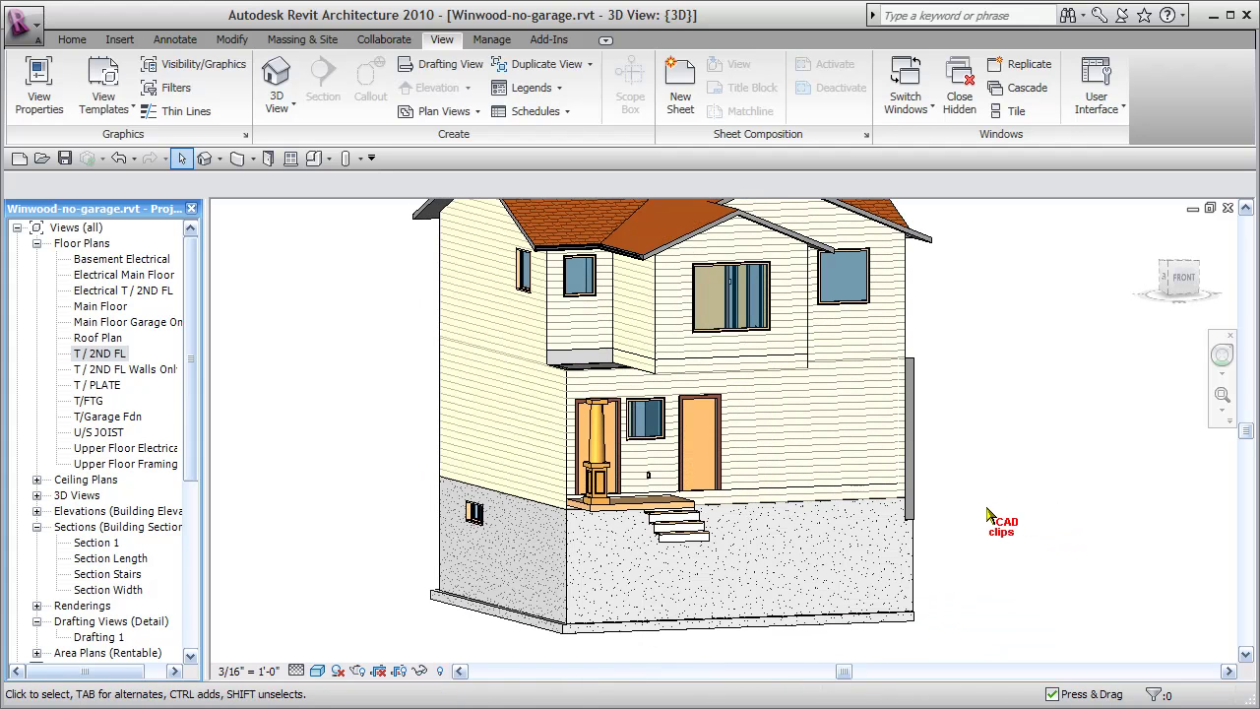
pyautogui.click(715, 482)
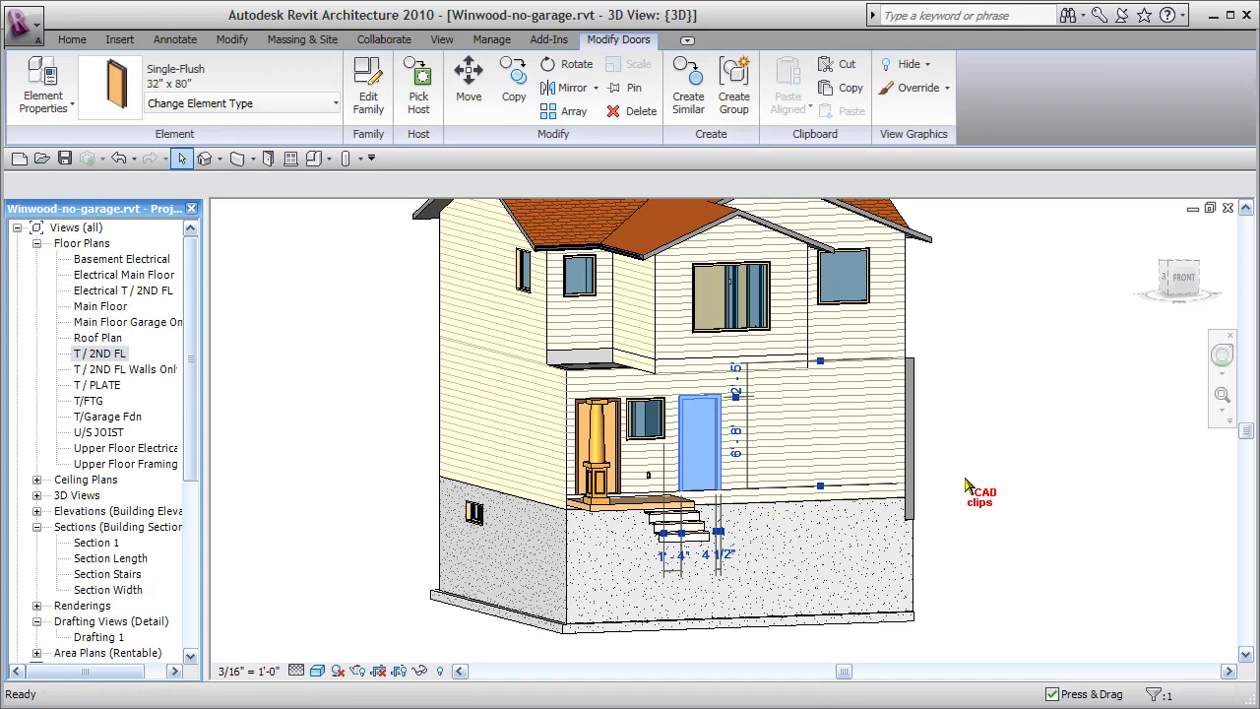
pyautogui.press('Delete')
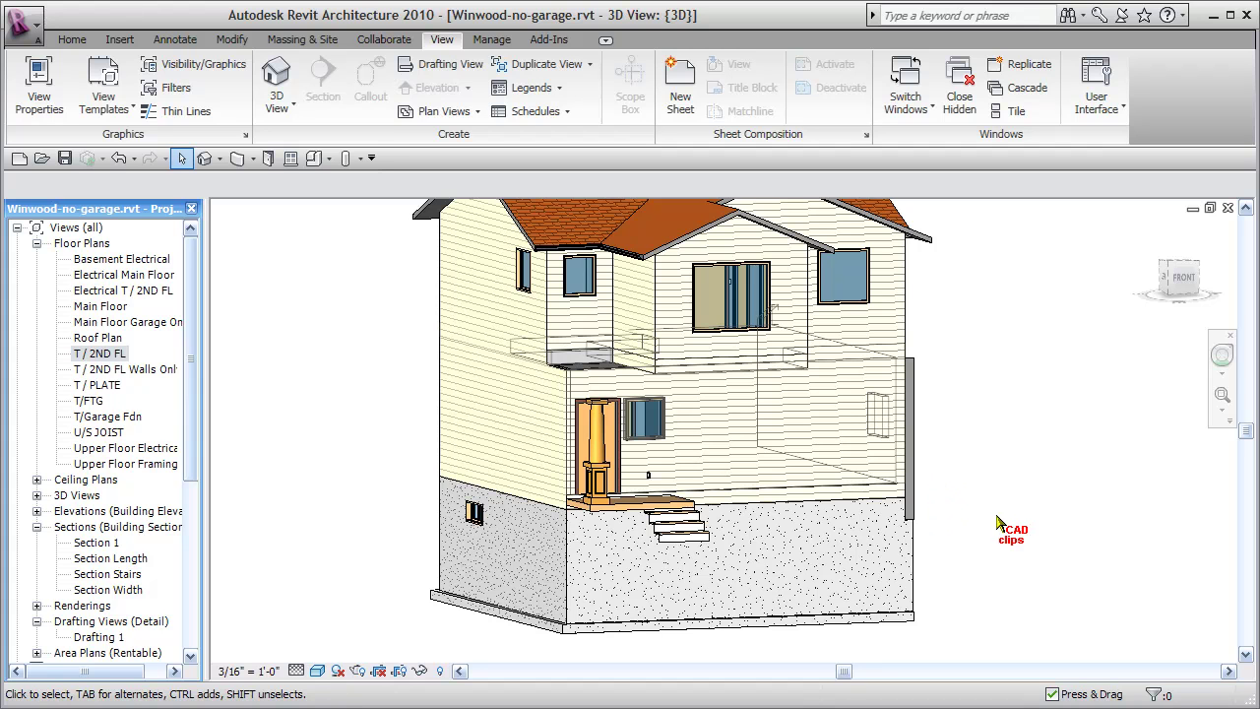
# Step: In the Main Floor plan, re-host the Den's 36" x 36" window onto its lower wall and remove the broken reference
pyautogui.doubleClick(93, 308)
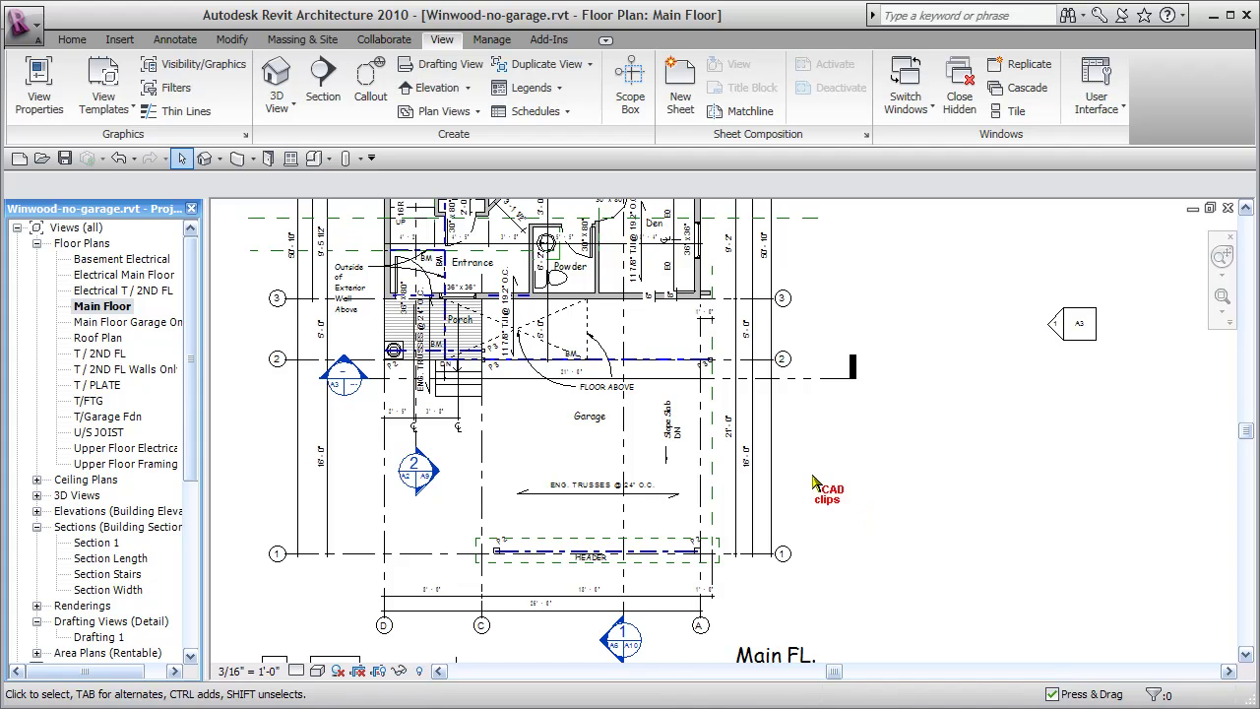
pyautogui.scroll(4, 733, 382)
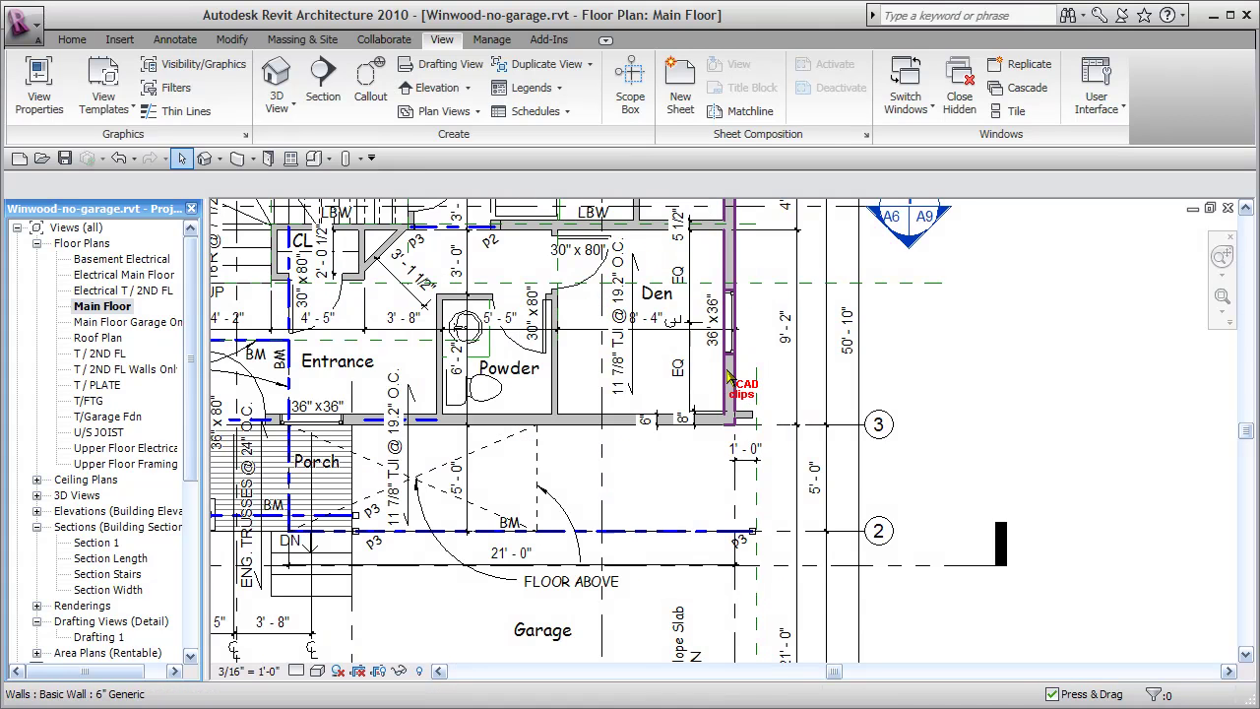
pyautogui.moveTo(729, 376); pyautogui.dragTo(786, 439, button='middle')
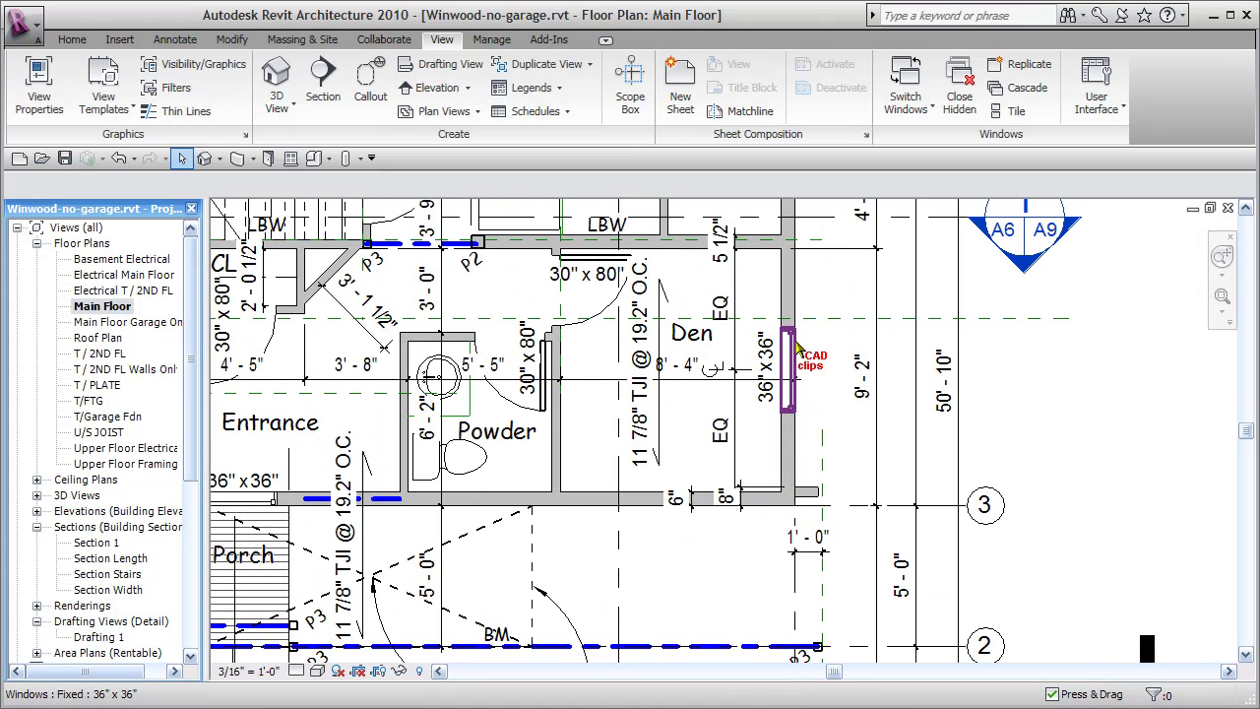
pyautogui.click(816, 346)
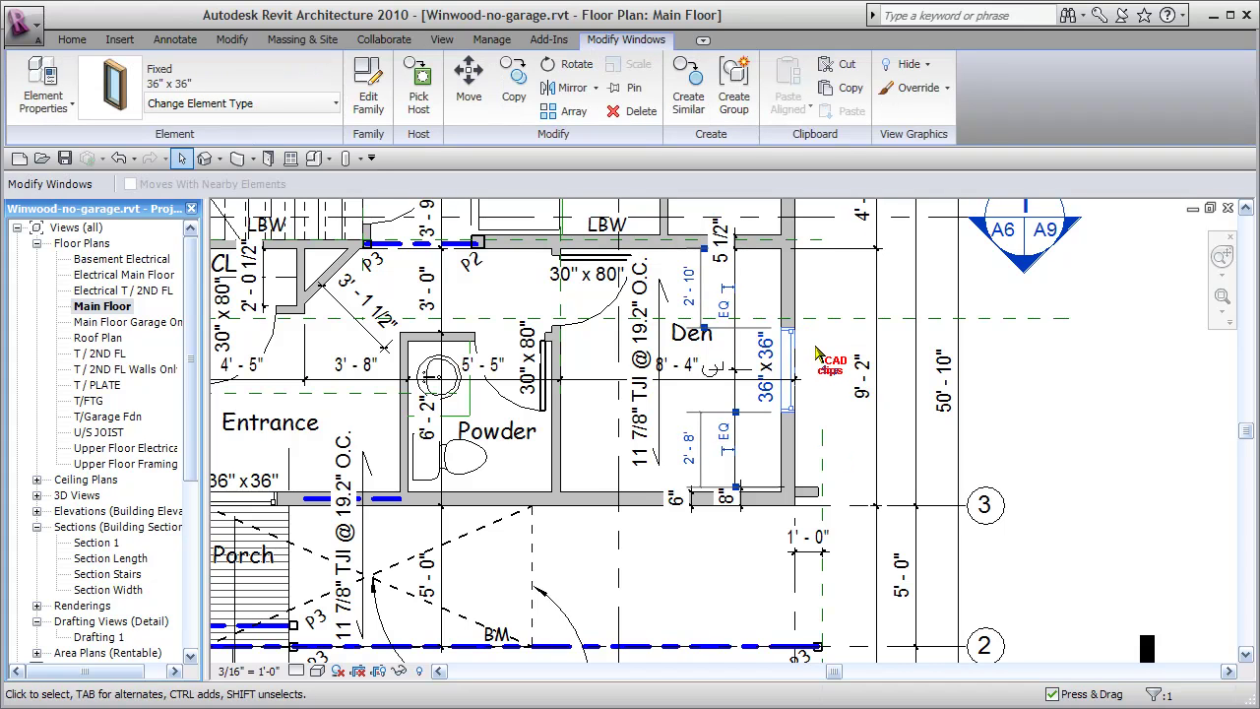
pyautogui.click(418, 89)
pyautogui.scroll(2, 673, 499)
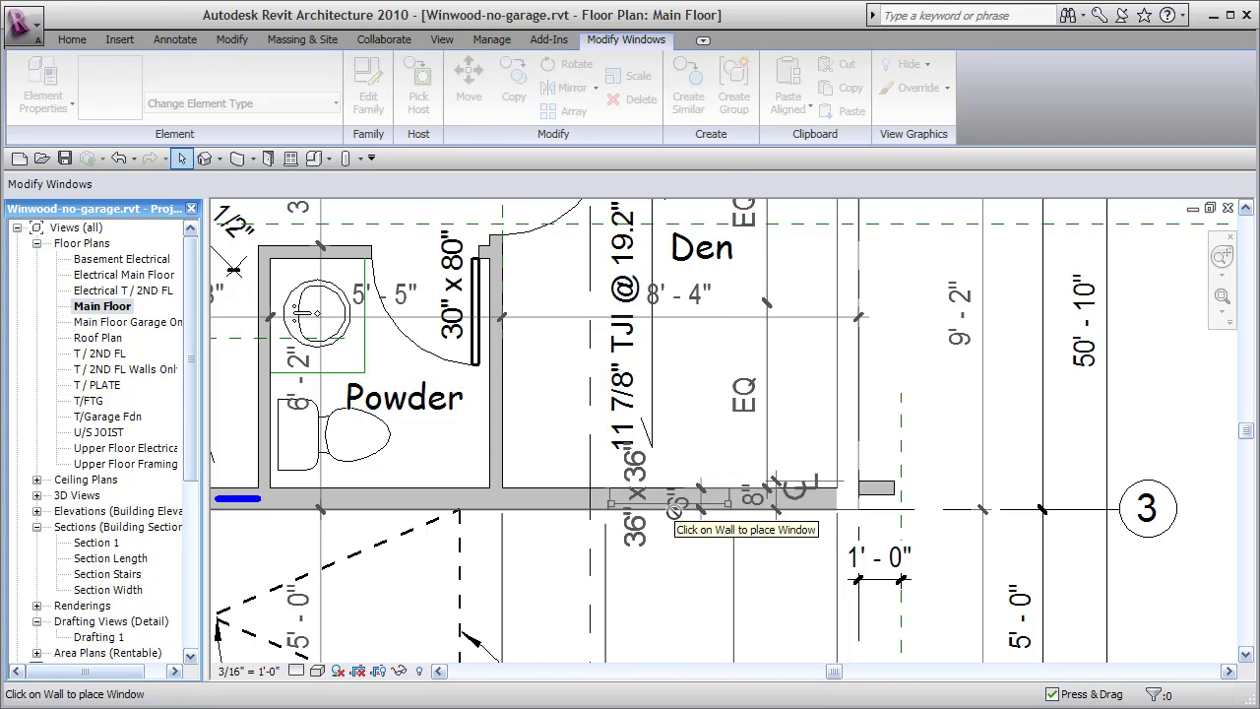
pyautogui.click(674, 510)
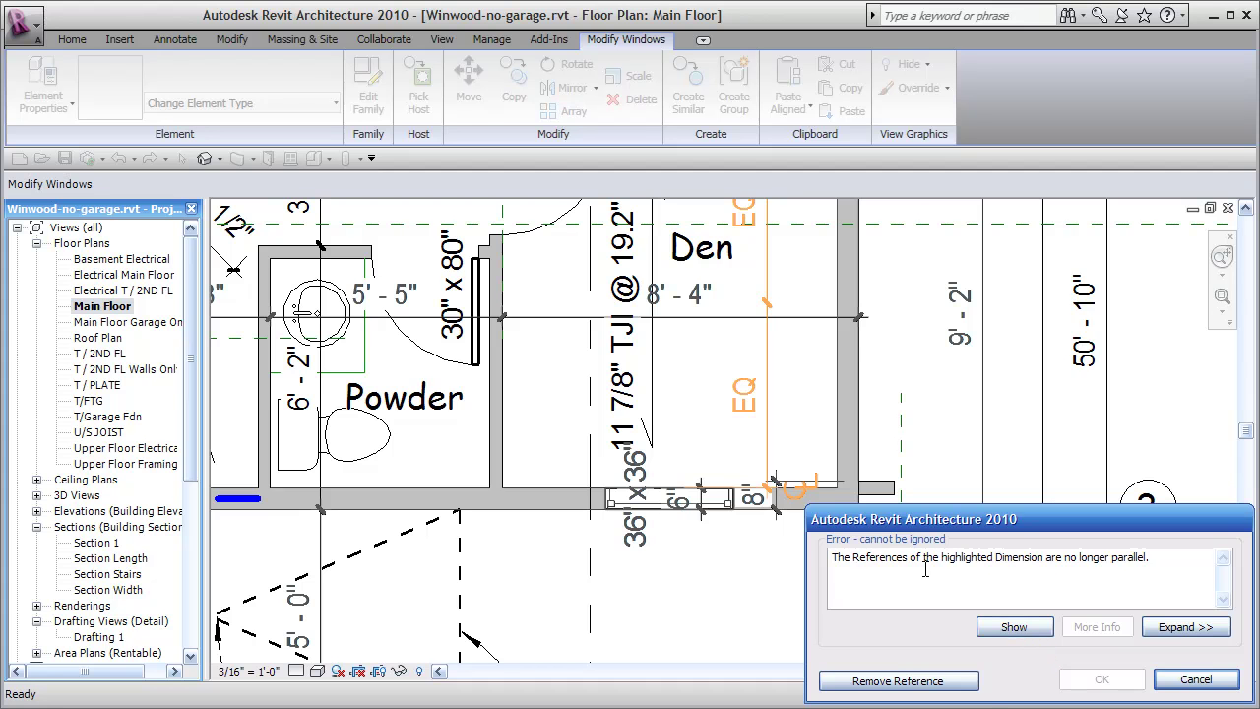
pyautogui.click(857, 681)
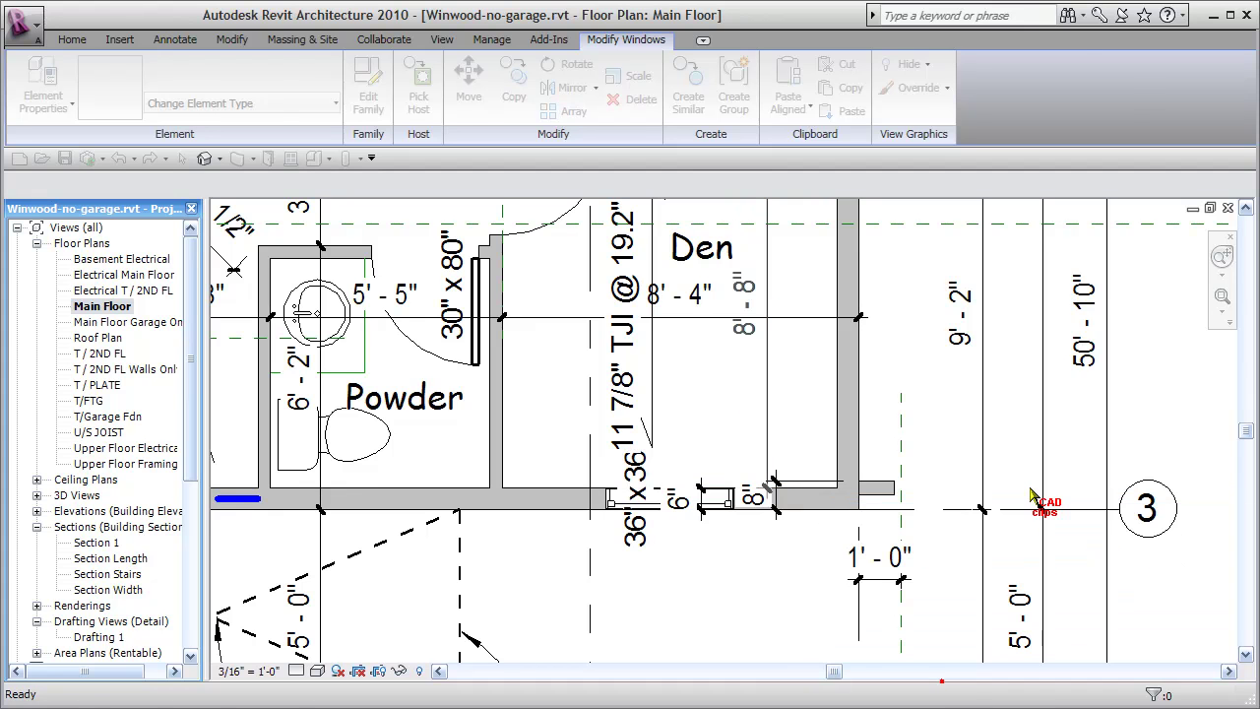
pyautogui.moveTo(1160, 438); pyautogui.dragTo(1122, 461, button='middle')
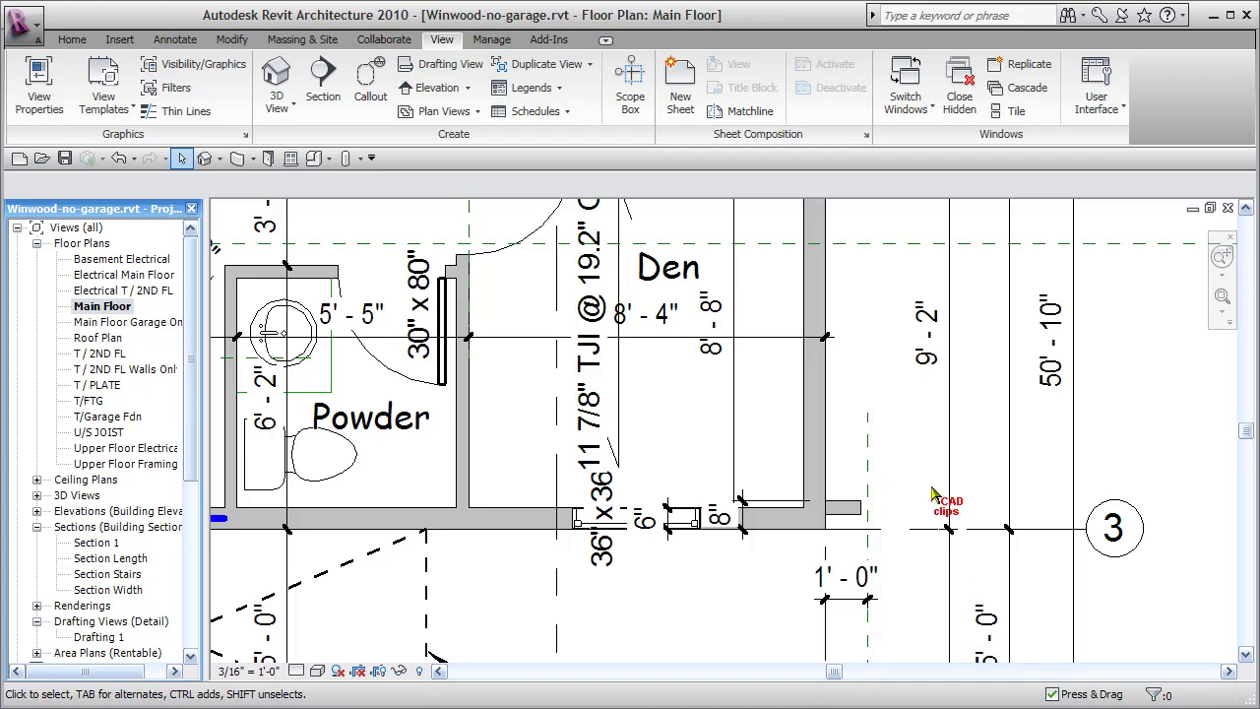
pyautogui.scroll(-1, 866, 500)
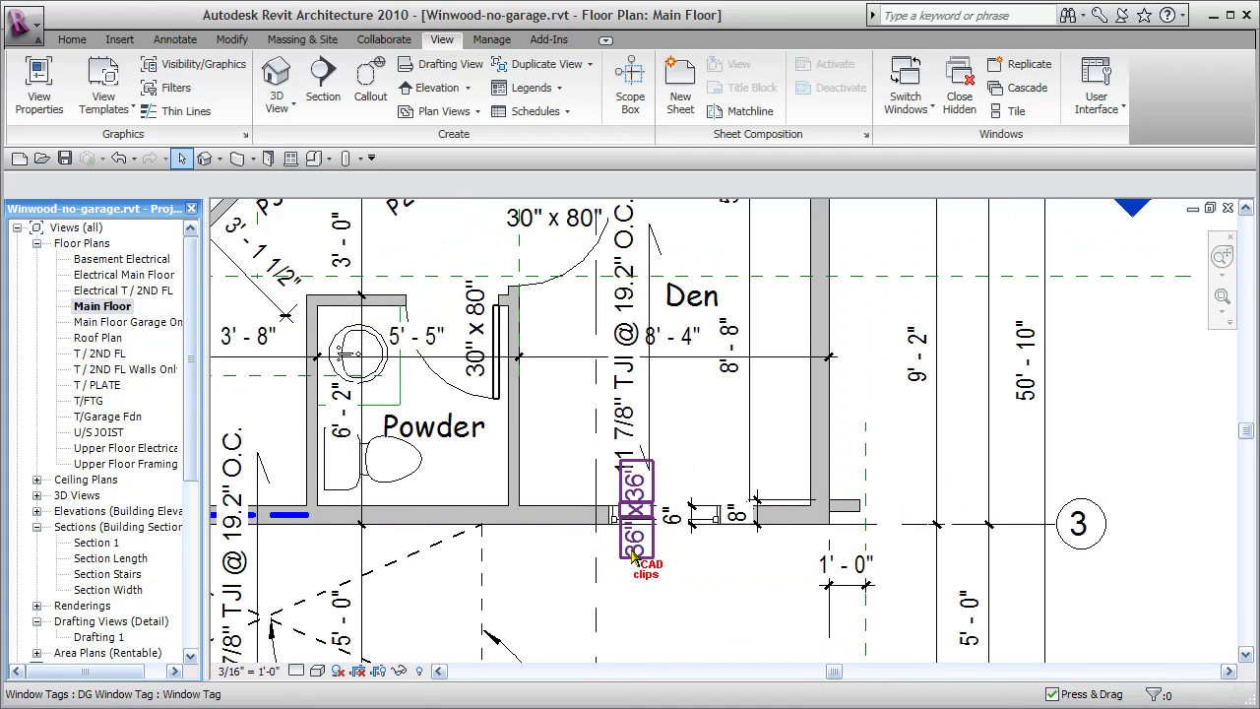
pyautogui.click(688, 585)
pyautogui.press('space')
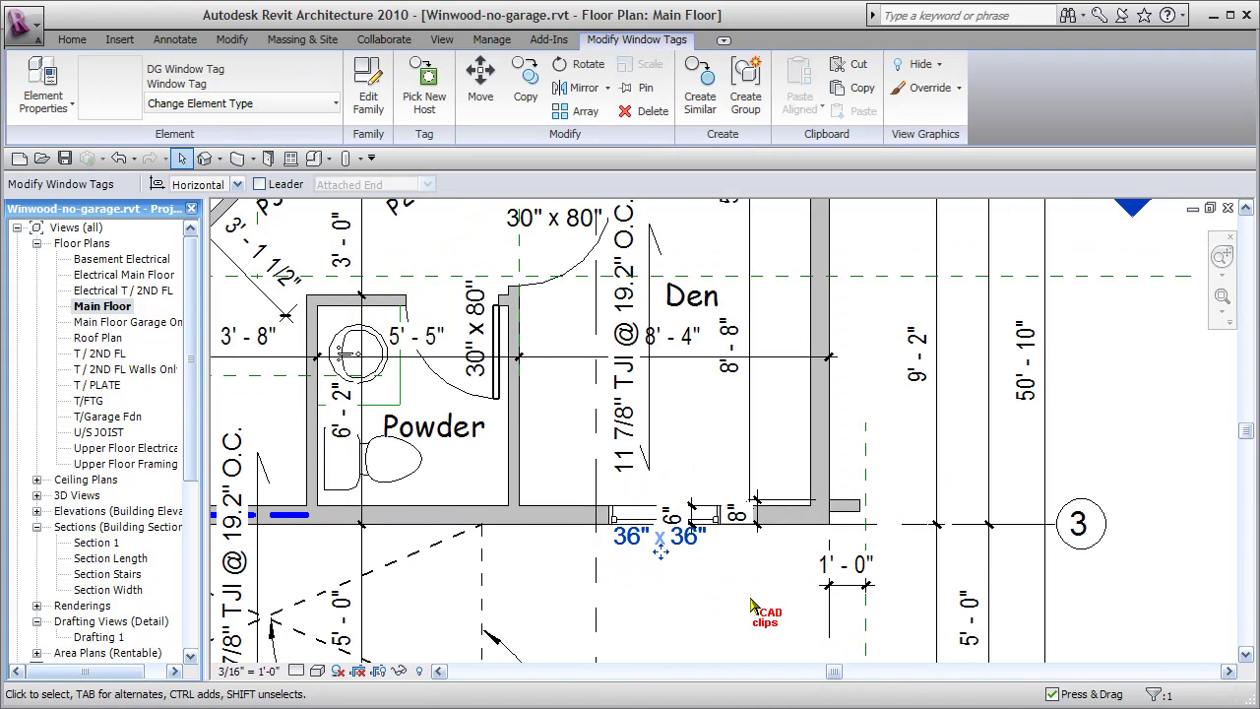
pyautogui.click(732, 587)
pyautogui.scroll(1, 724, 591)
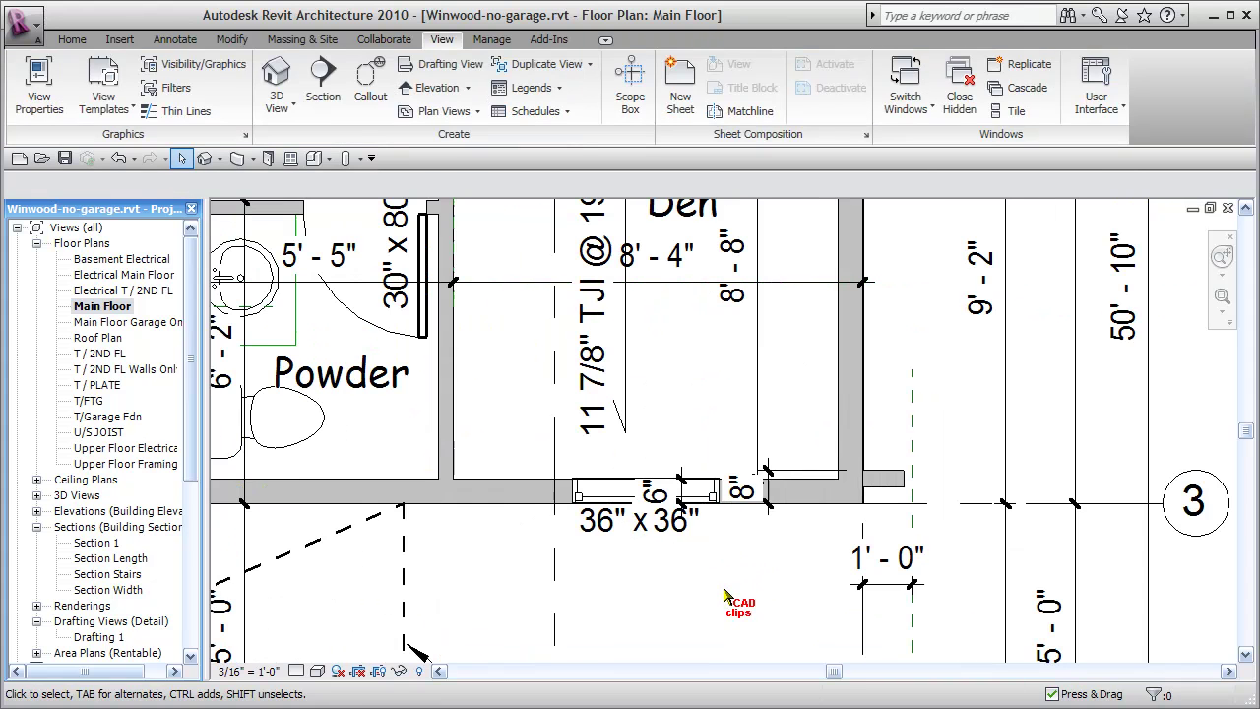
pyautogui.moveTo(830, 574); pyautogui.dragTo(631, 573, button='middle')
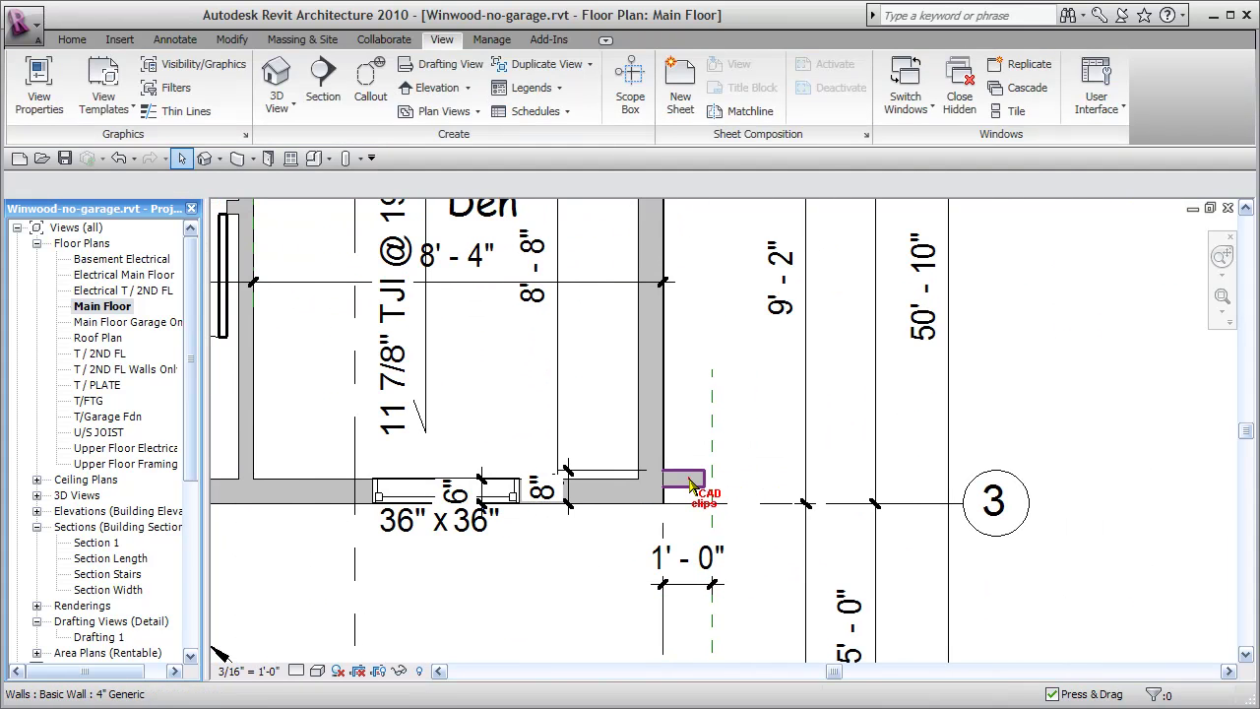
pyautogui.click(750, 502)
pyautogui.press('Escape')
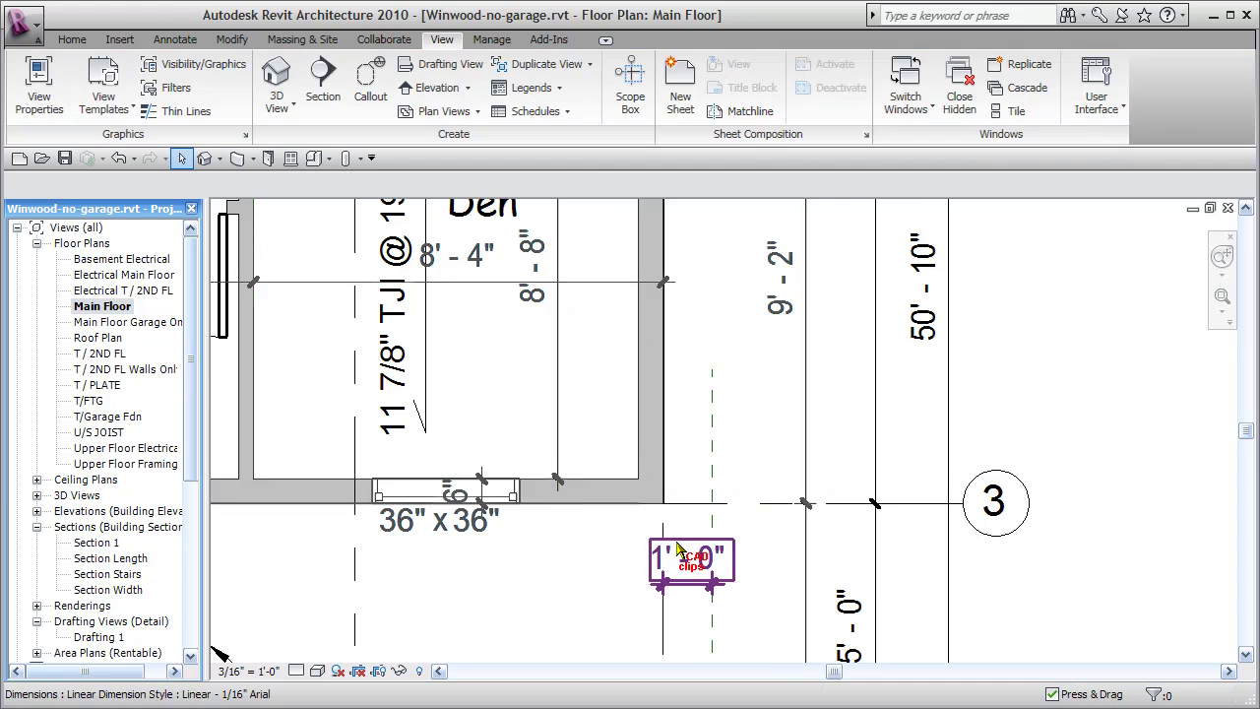
pyautogui.moveTo(666, 555); pyautogui.dragTo(760, 546, button='middle')
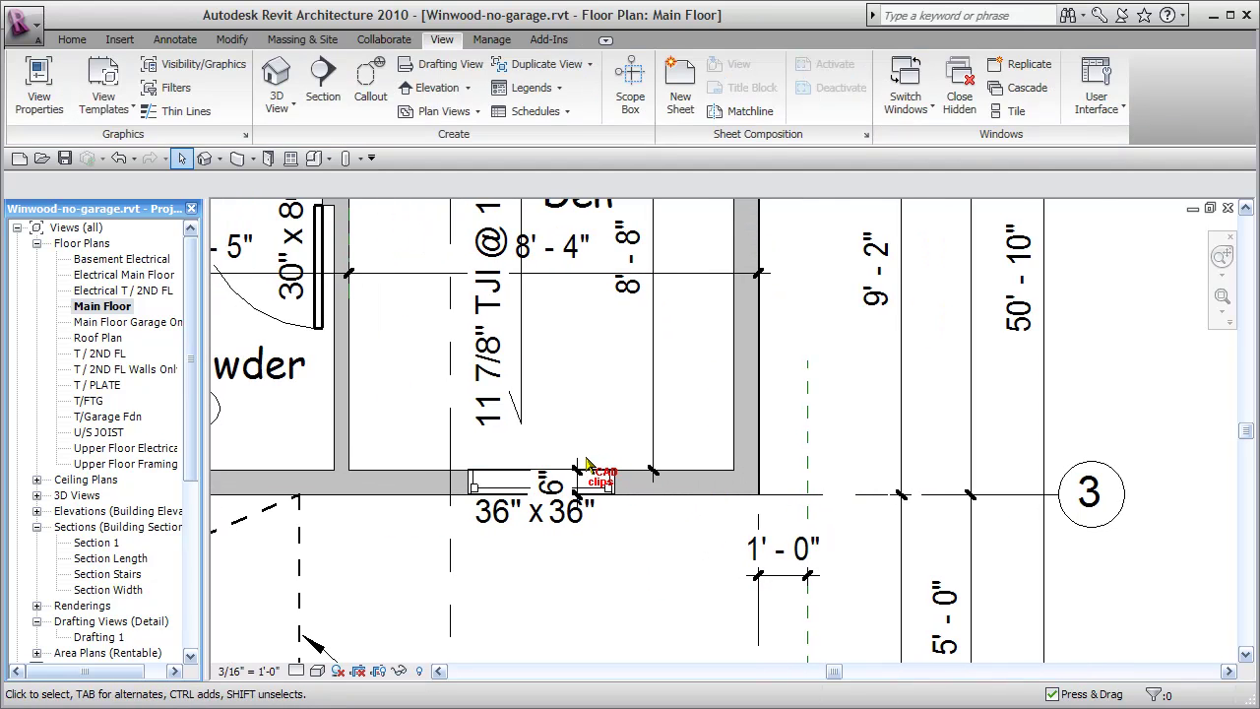
pyautogui.click(687, 497)
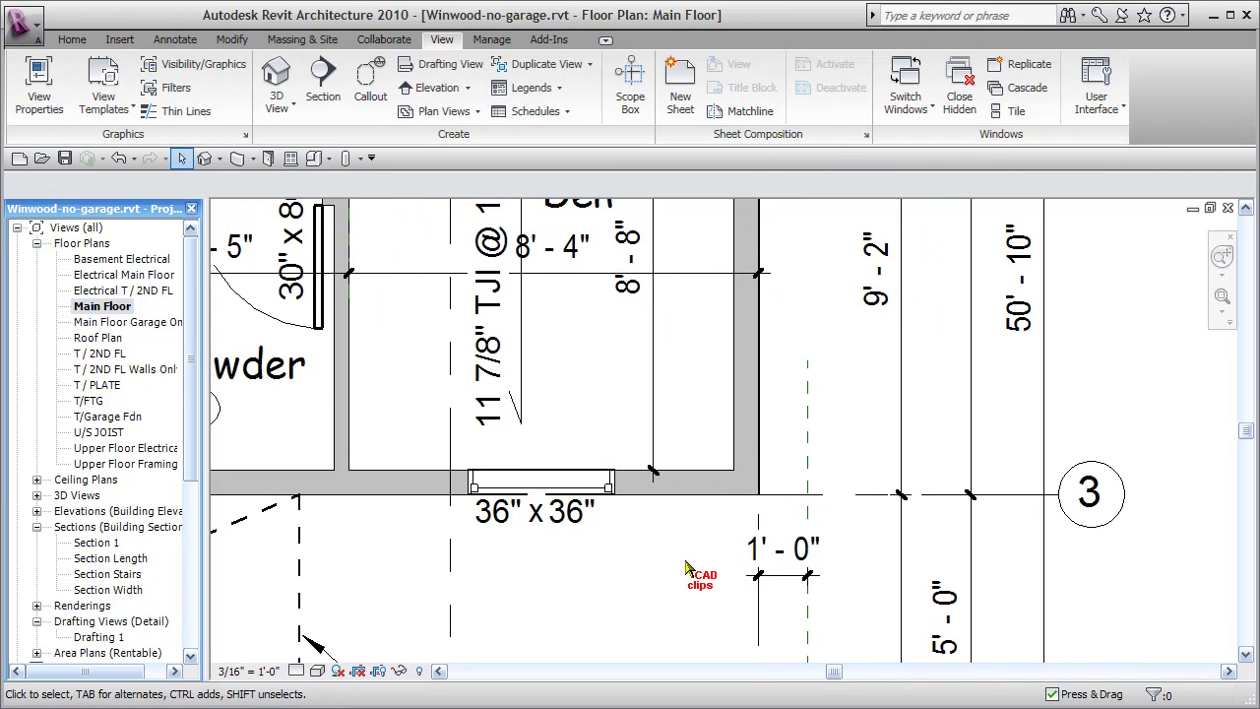
pyautogui.click(590, 530)
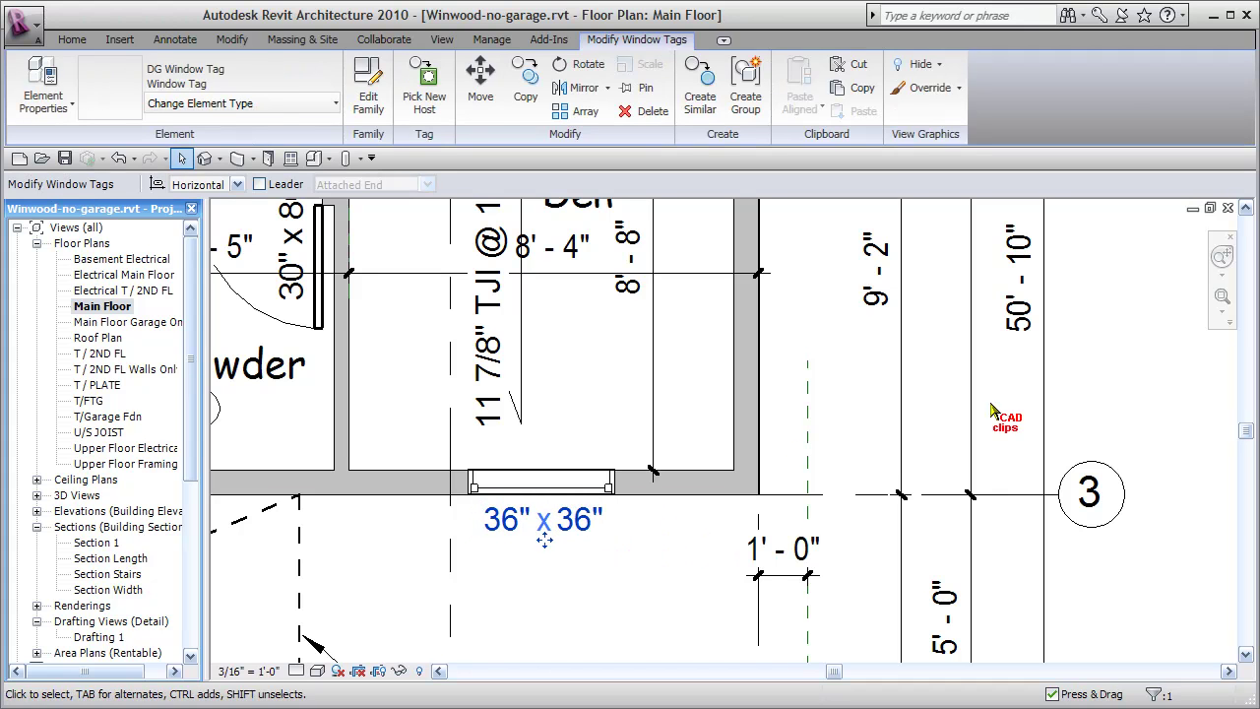
pyautogui.click(1083, 385)
pyautogui.scroll(-2, 1072, 403)
pyautogui.scroll(-1, 978, 397)
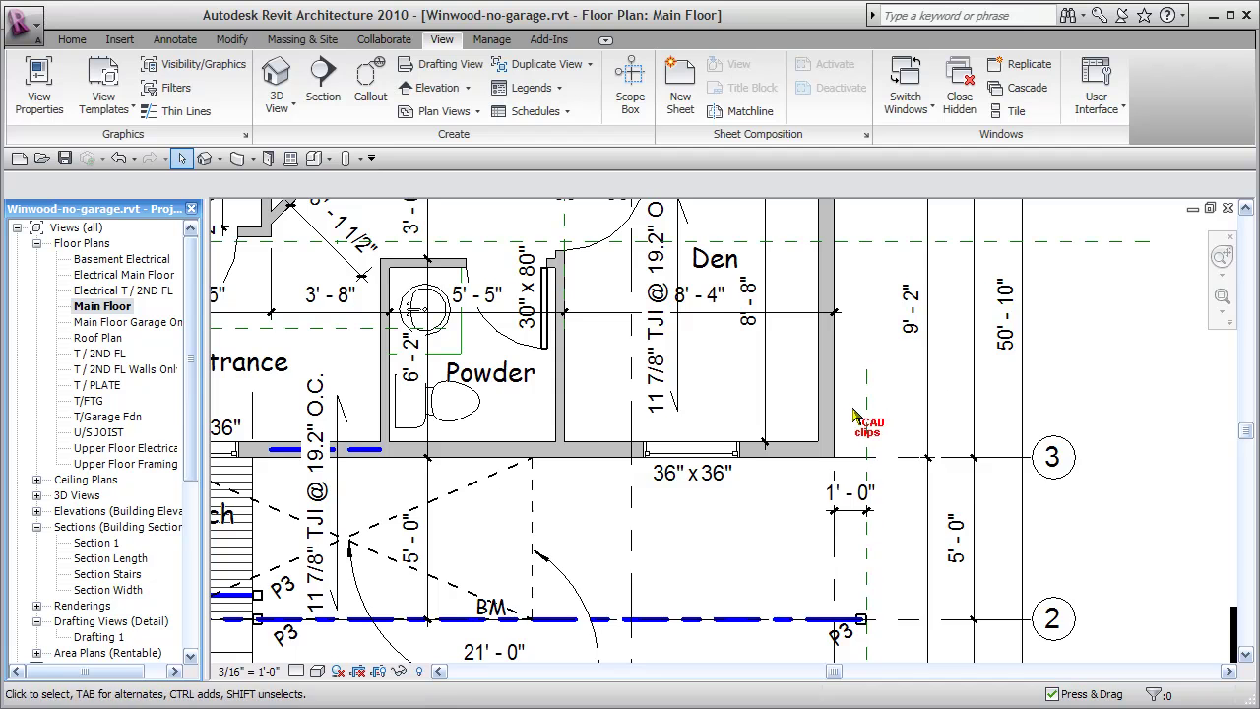
# Step: Delete the horizontal dashed beam line and the dashed line chain by the entrance
pyautogui.moveTo(873, 427); pyautogui.dragTo(768, 425, button='middle')
pyautogui.moveTo(788, 467); pyautogui.dragTo(832, 477, button='middle')
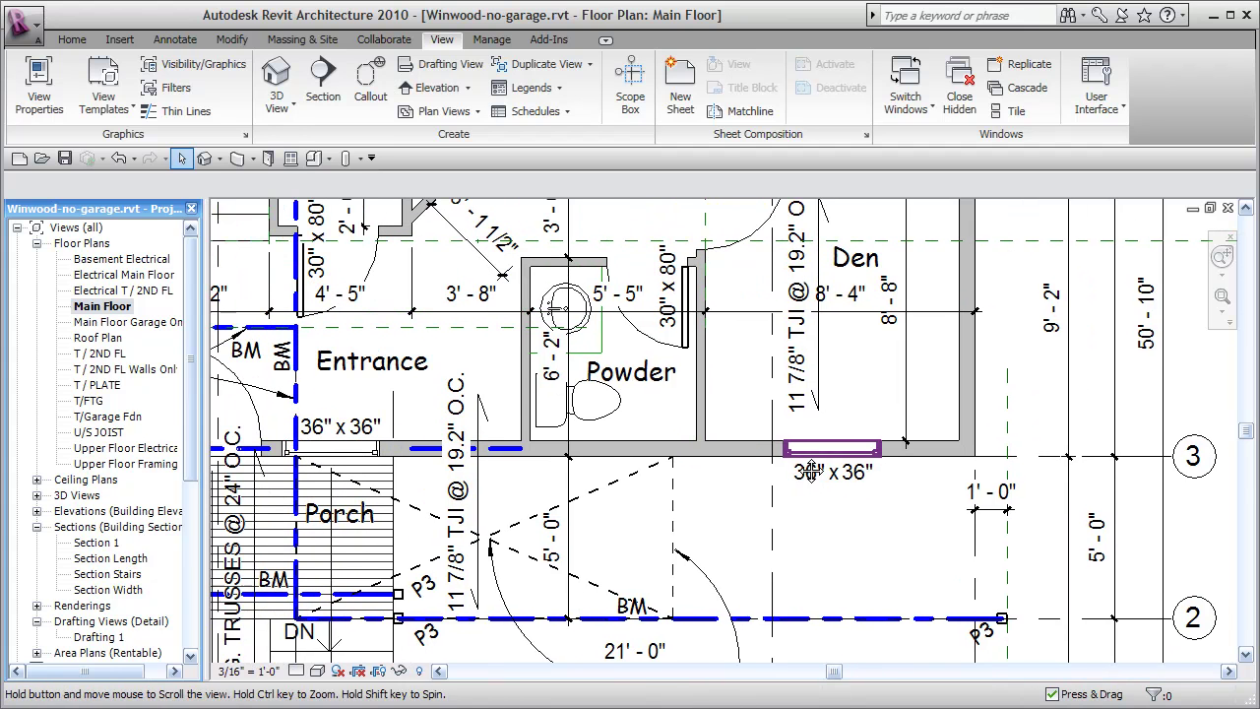
pyautogui.moveTo(551, 463); pyautogui.dragTo(640, 477, button='middle')
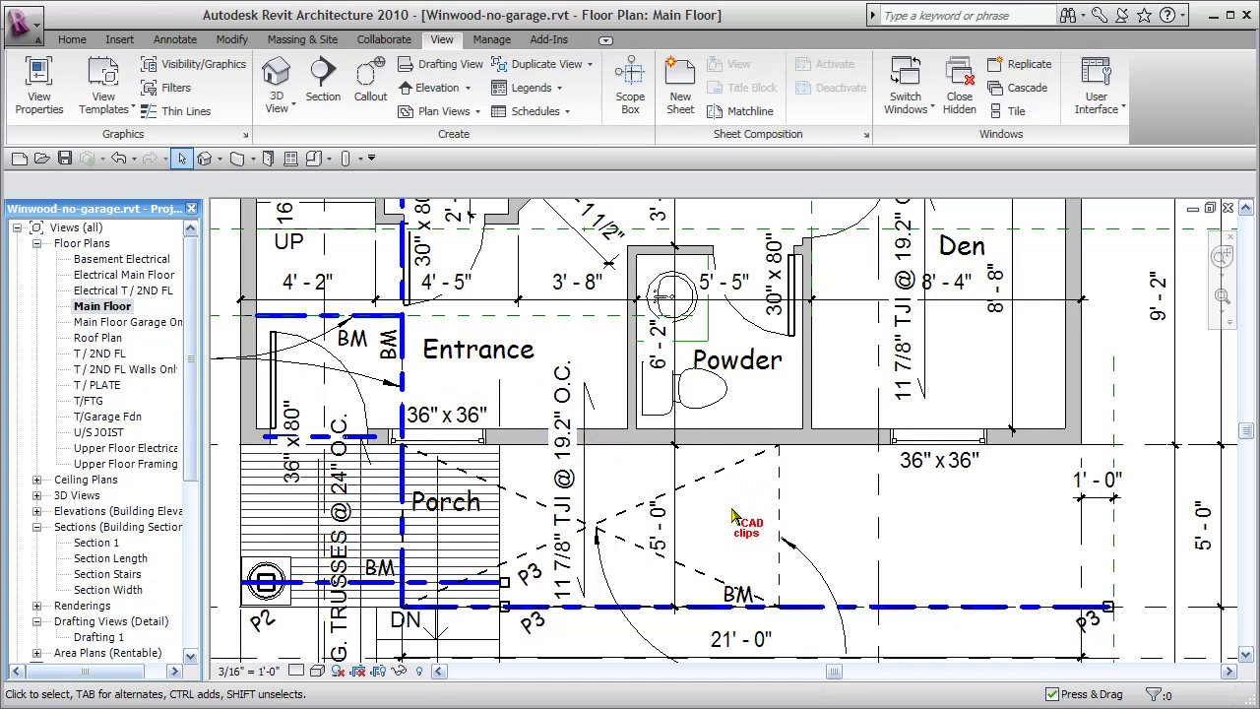
pyautogui.moveTo(719, 521); pyautogui.dragTo(728, 477, button='middle')
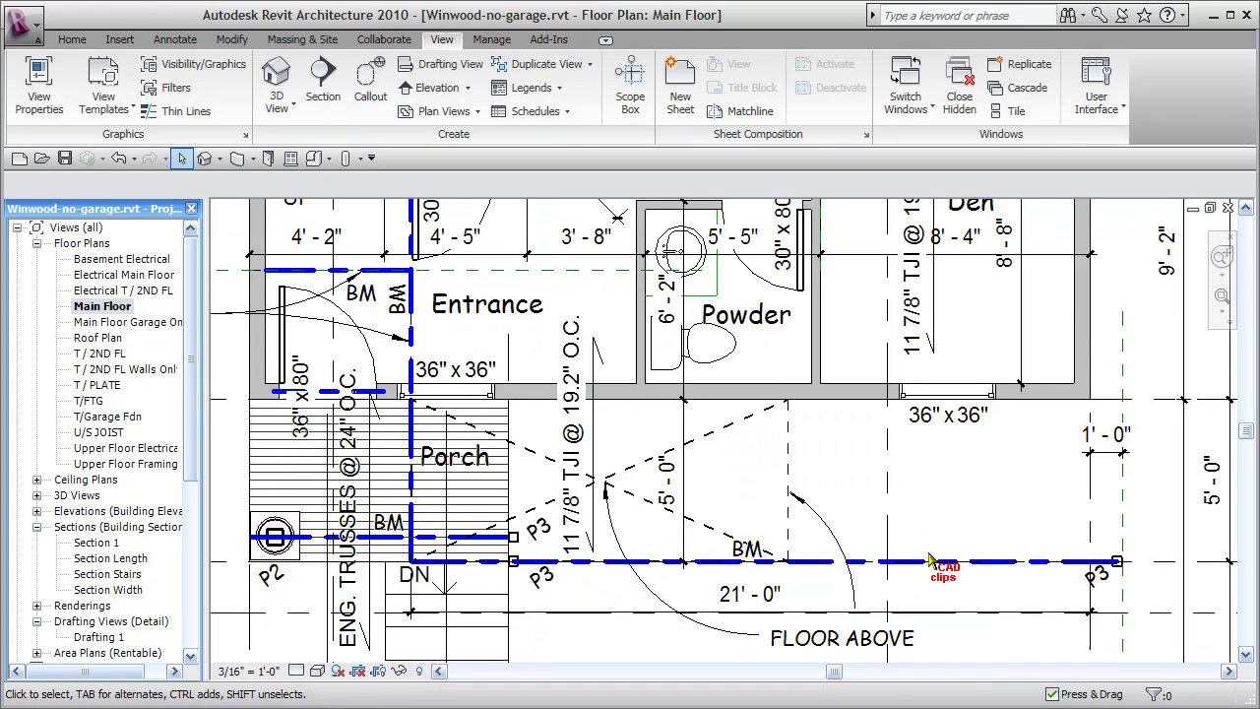
pyautogui.click(922, 561)
pyautogui.press('Delete')
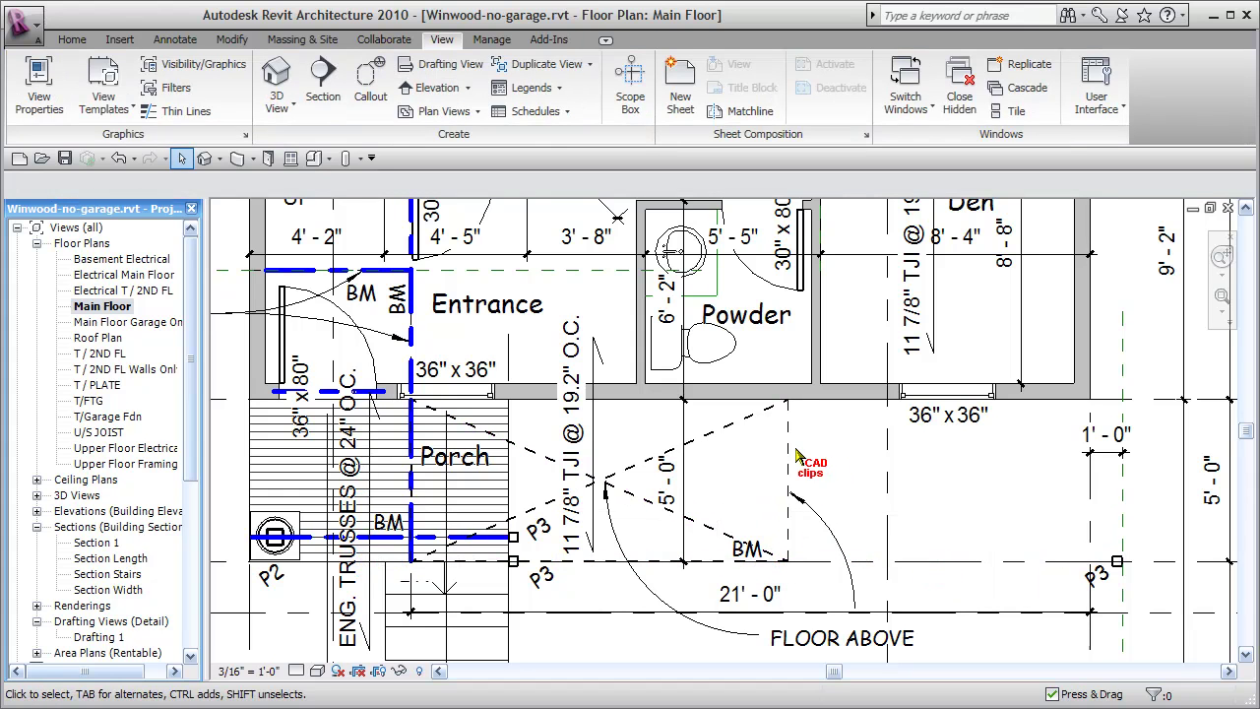
pyautogui.press('Tab')
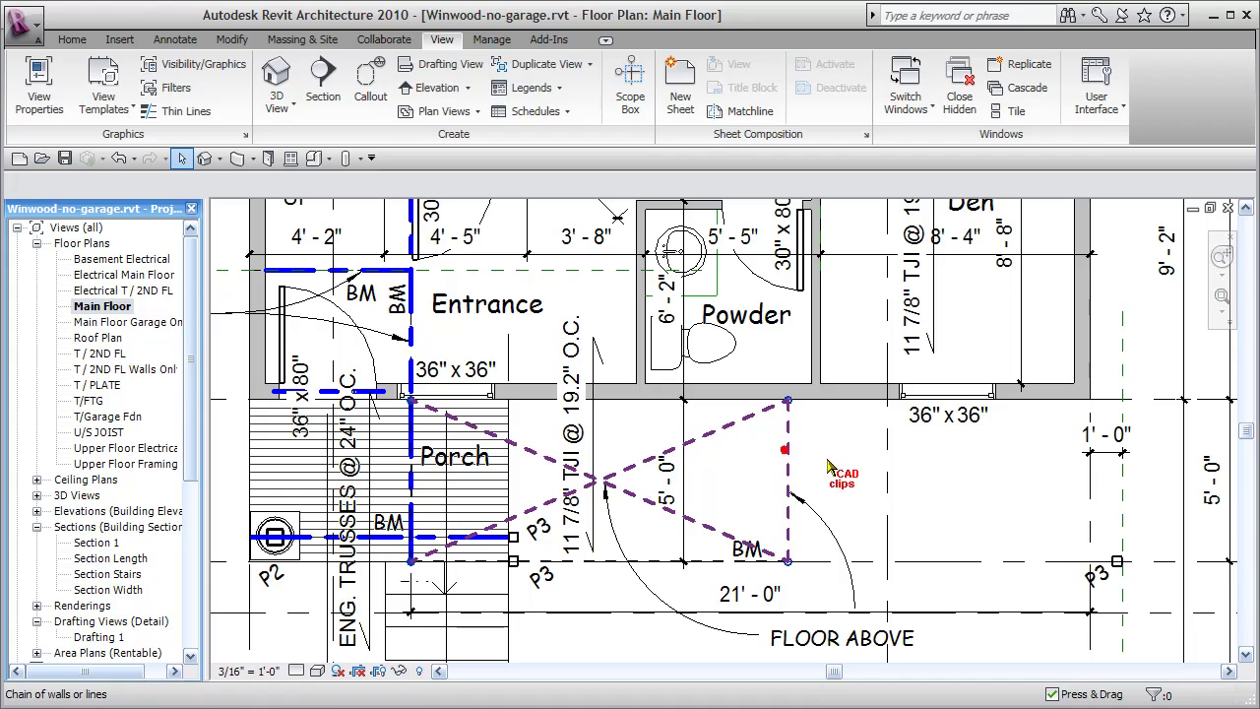
pyautogui.click(829, 468)
pyautogui.press('Delete')
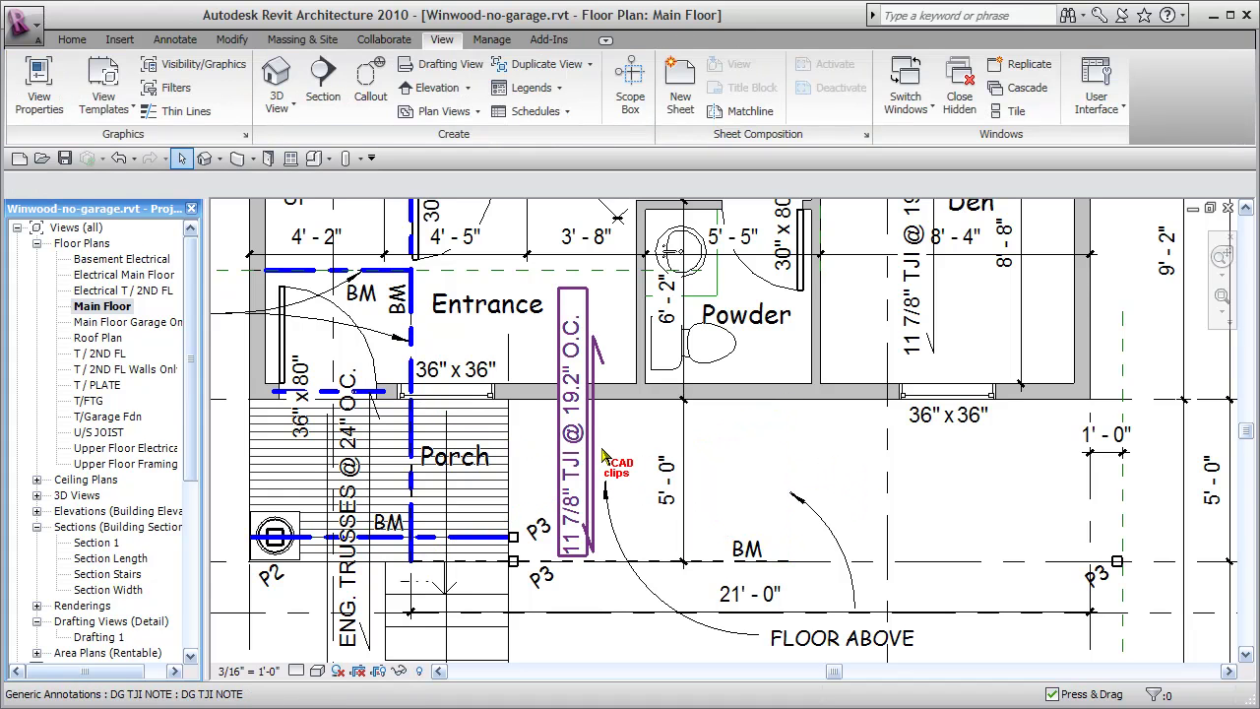
# Step: Delete the TJI joist note, the rotated P3 note and the detail line across the porch
pyautogui.click(642, 459)
pyautogui.press('Delete')
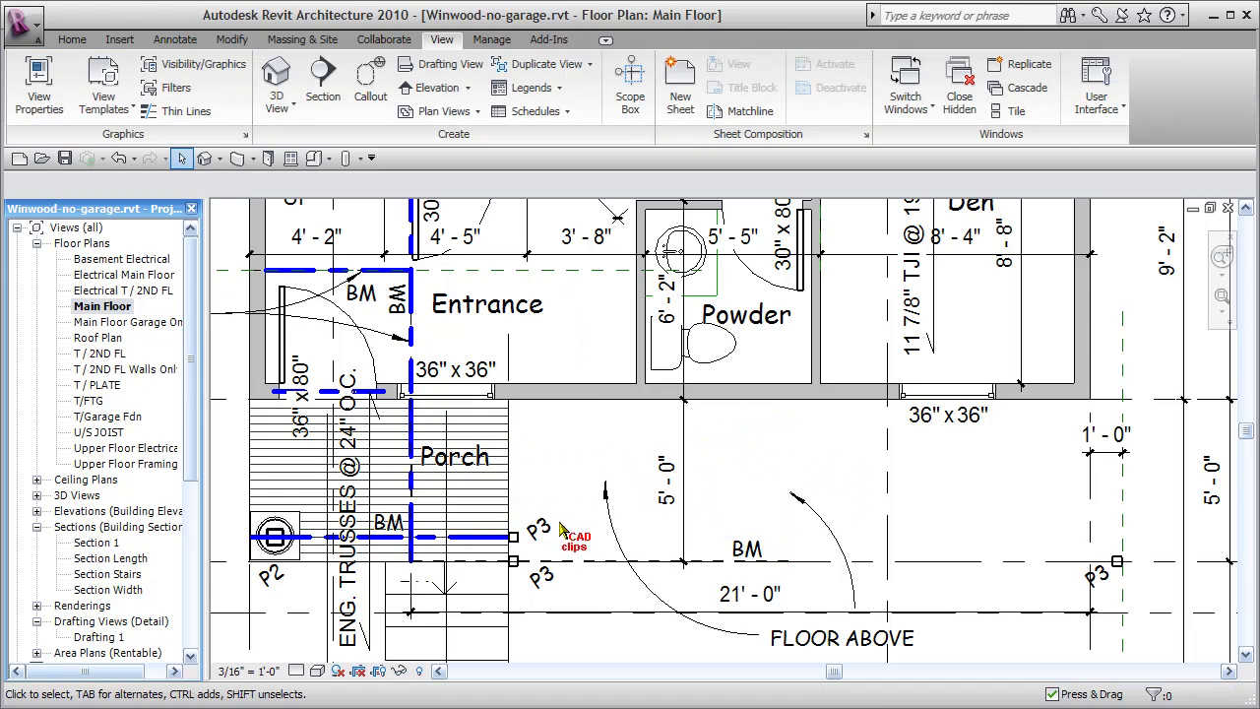
pyautogui.click(559, 529)
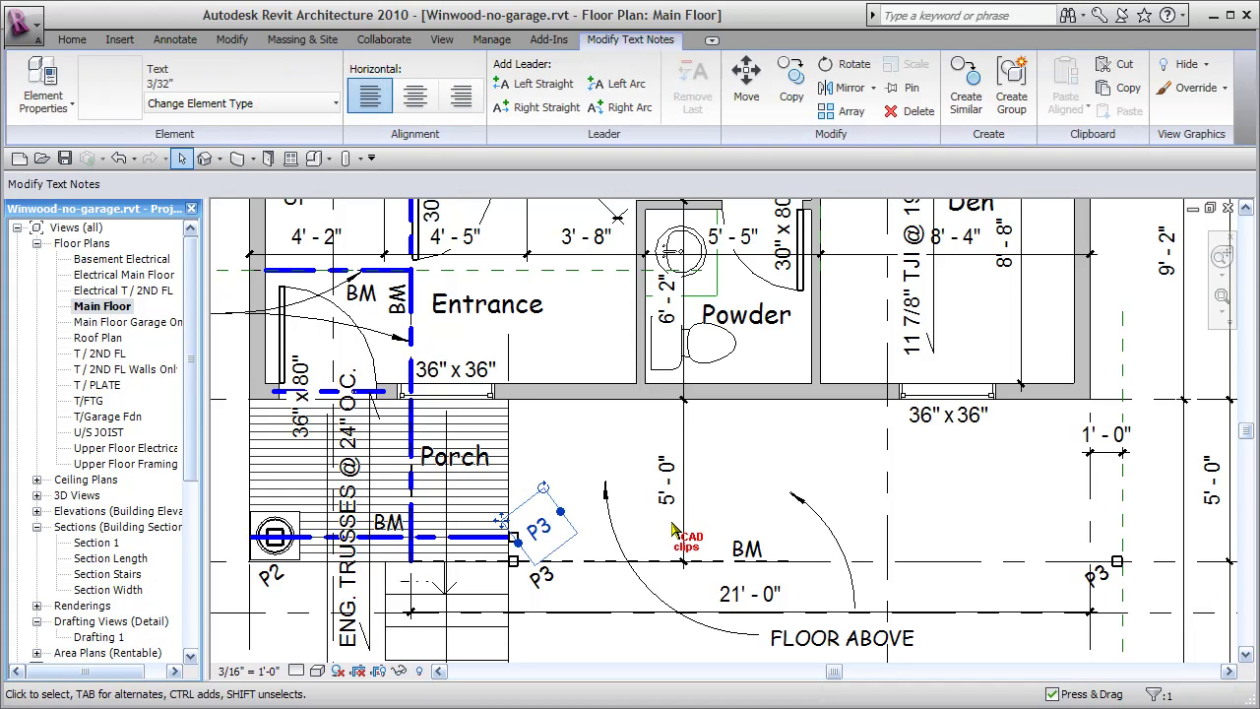
pyautogui.press('Delete')
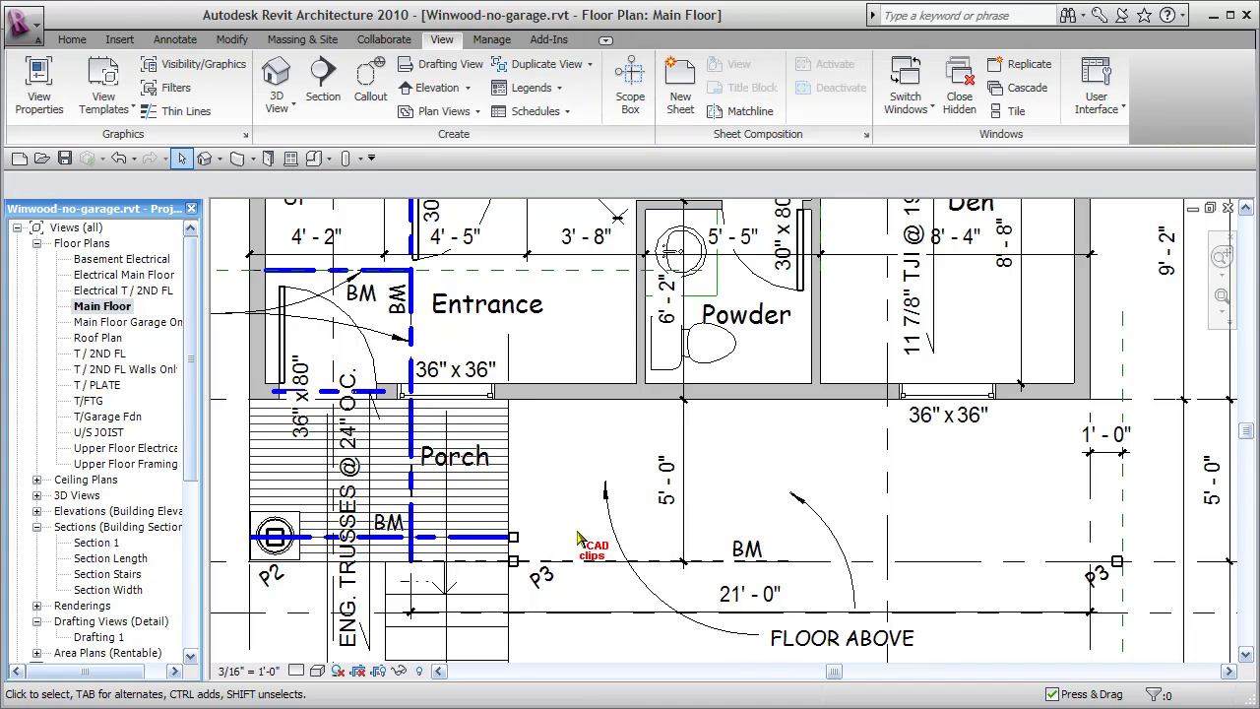
pyautogui.click(492, 540)
pyautogui.press('Delete')
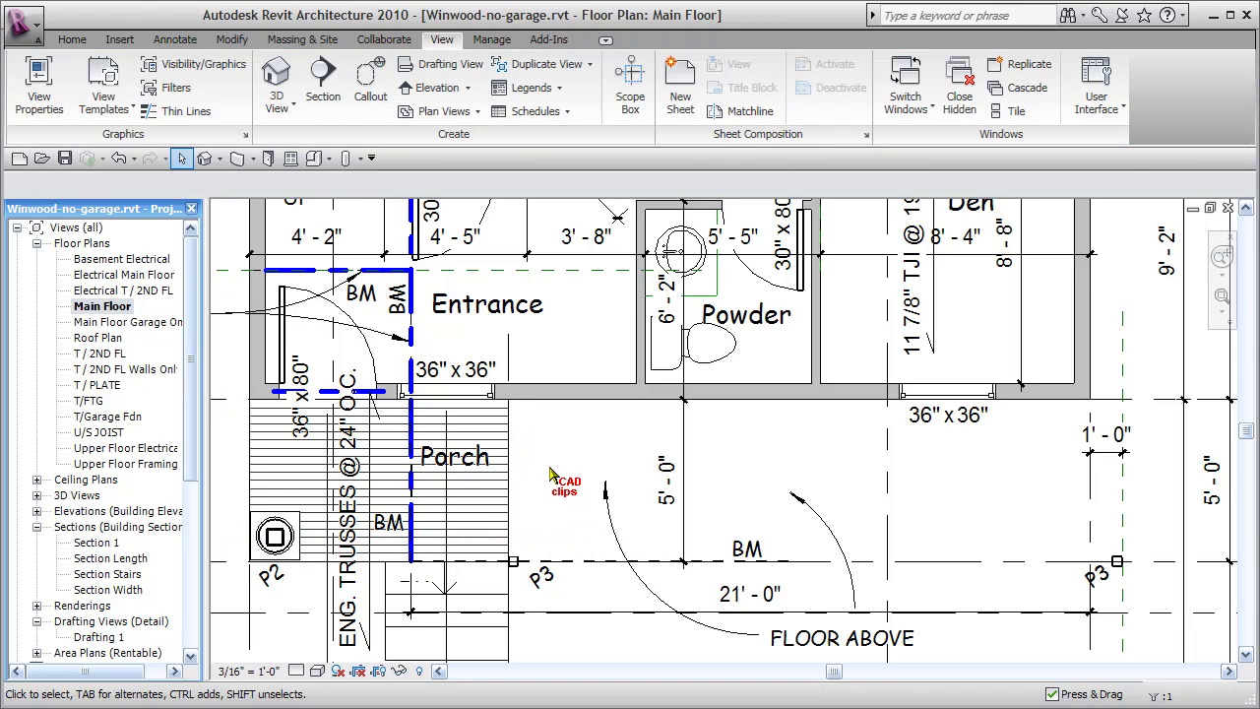
# Step: Delete the BM, FLOOR ABOVE and remaining P3 notes
pyautogui.click(771, 495)
pyautogui.press('Delete')
pyautogui.click(819, 635)
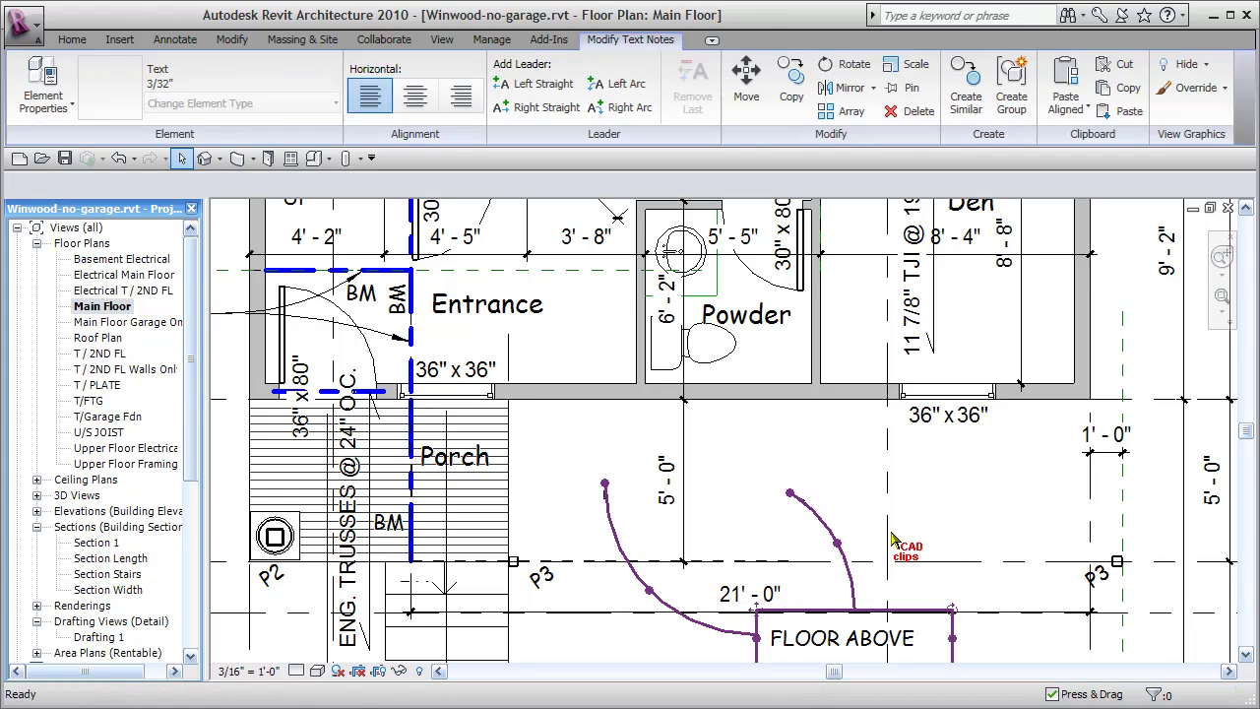
pyautogui.press('Delete')
pyautogui.click(557, 577)
pyautogui.press('Delete')
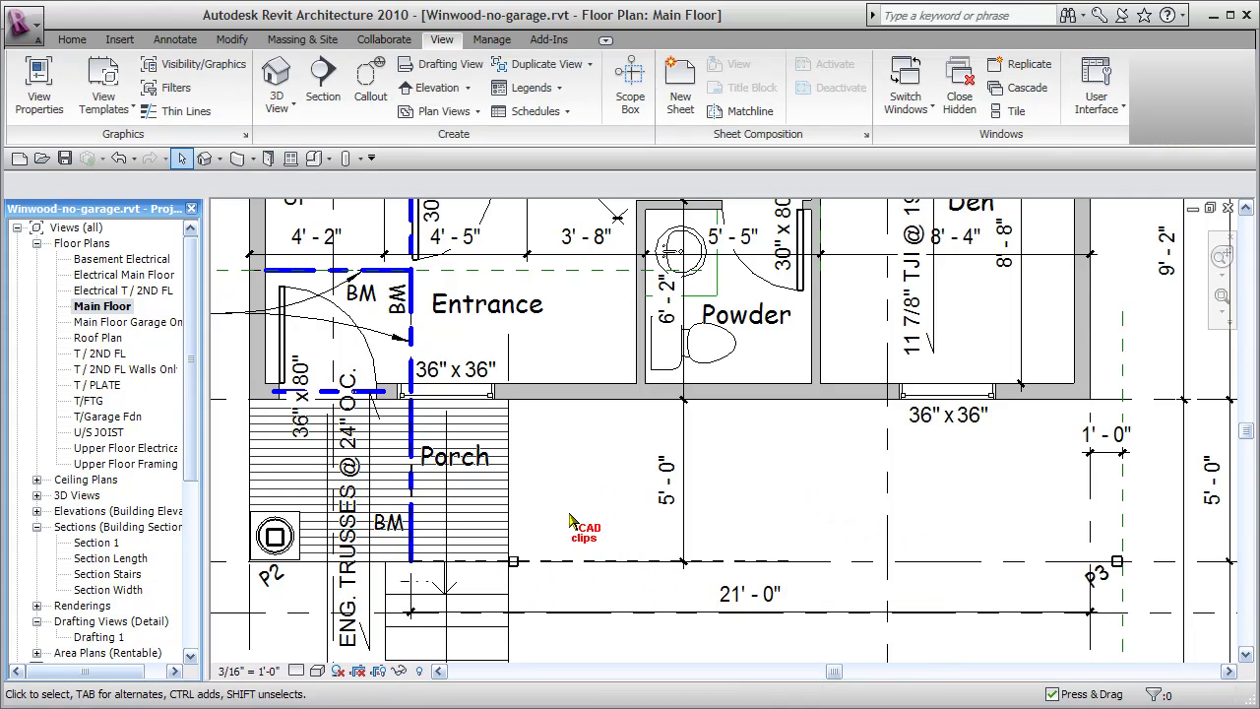
# Step: Move the 3"x3" post to the grid intersection at the right end
pyautogui.moveTo(627, 588); pyautogui.dragTo(1128, 571)
pyautogui.click(1118, 581)
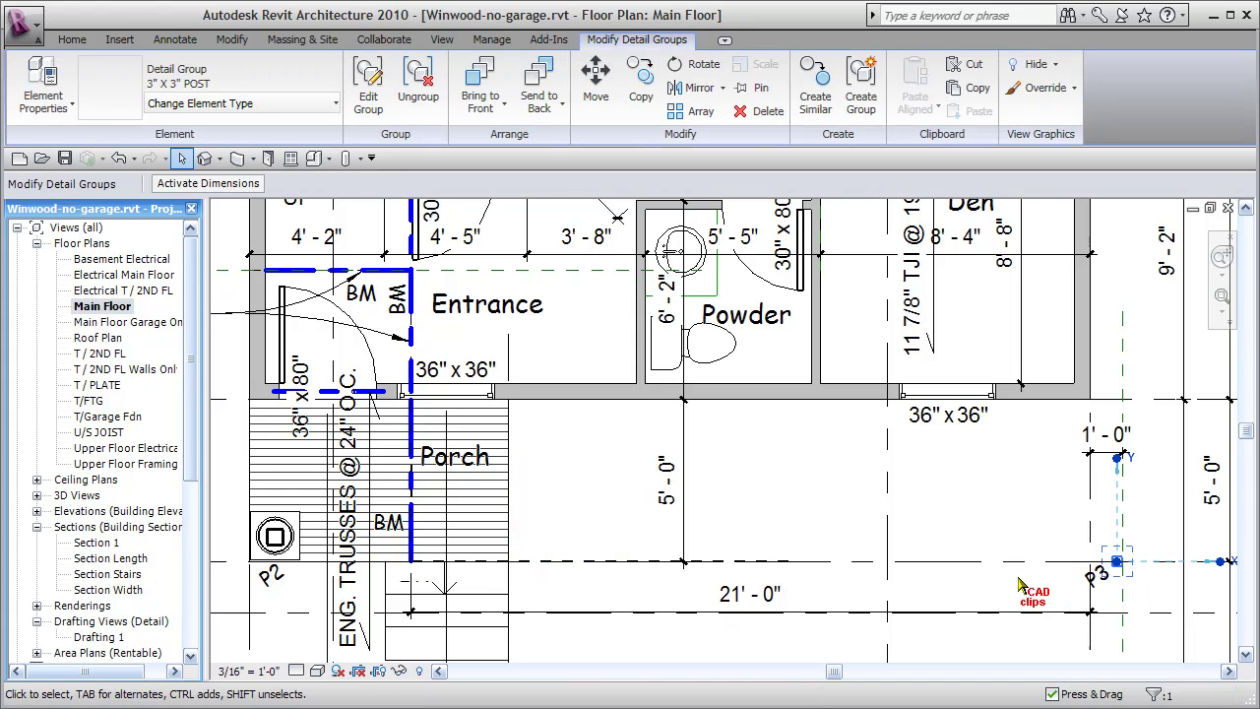
pyautogui.click(985, 577)
# Step: Nudge the P3 tag beside the post three steps to the left
pyautogui.moveTo(1165, 602); pyautogui.dragTo(1068, 601, button='middle')
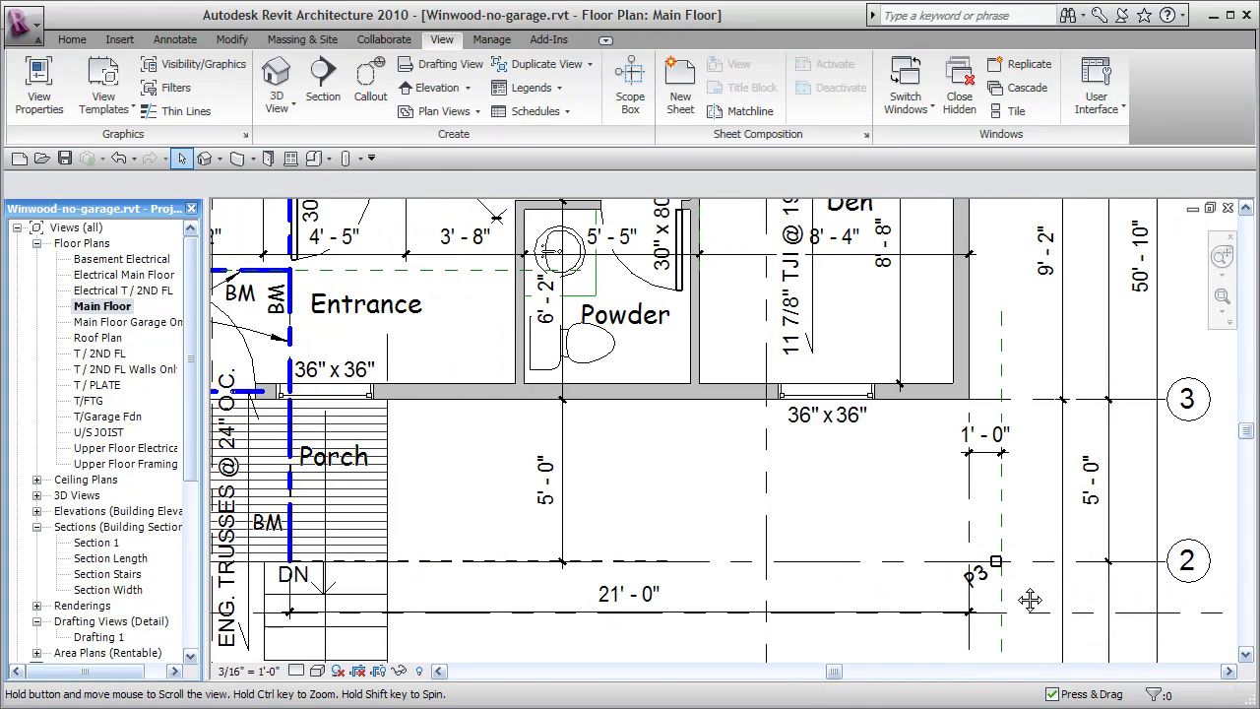
pyautogui.scroll(1, 1014, 589)
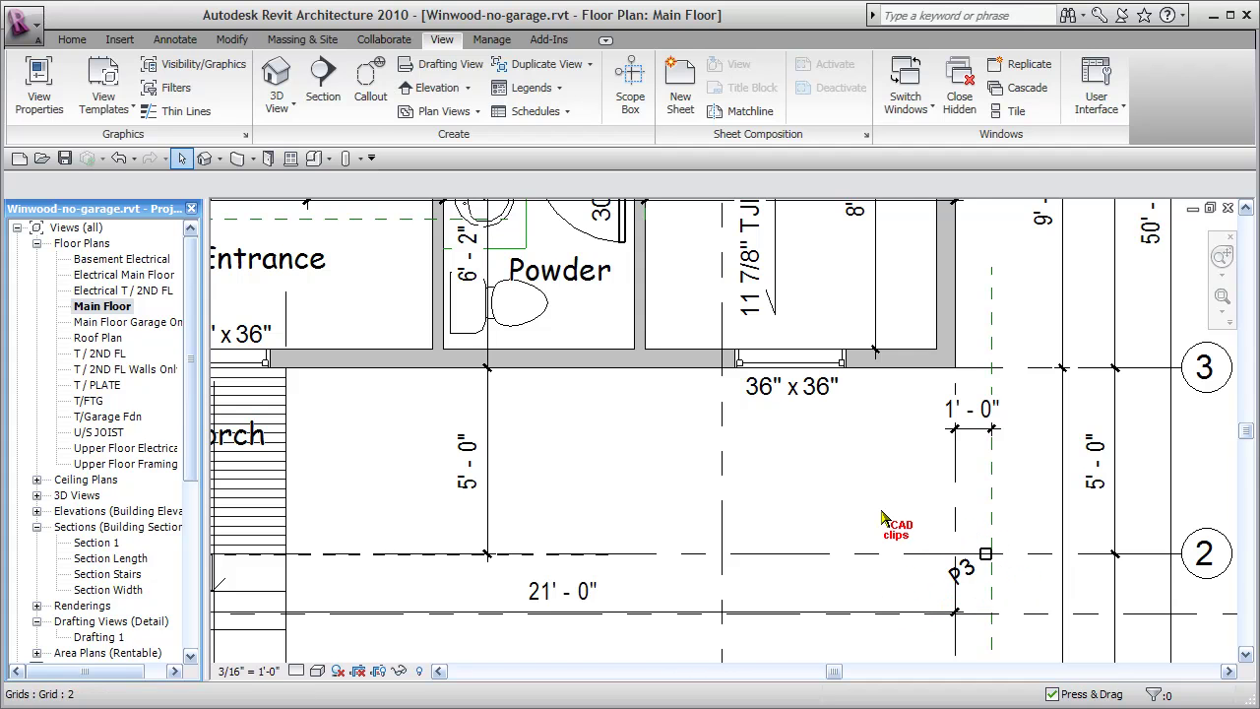
pyautogui.moveTo(874, 488); pyautogui.dragTo(1064, 646)
pyautogui.press('Left')
pyautogui.press('Left')
pyautogui.press('Left')
pyautogui.press('Left')
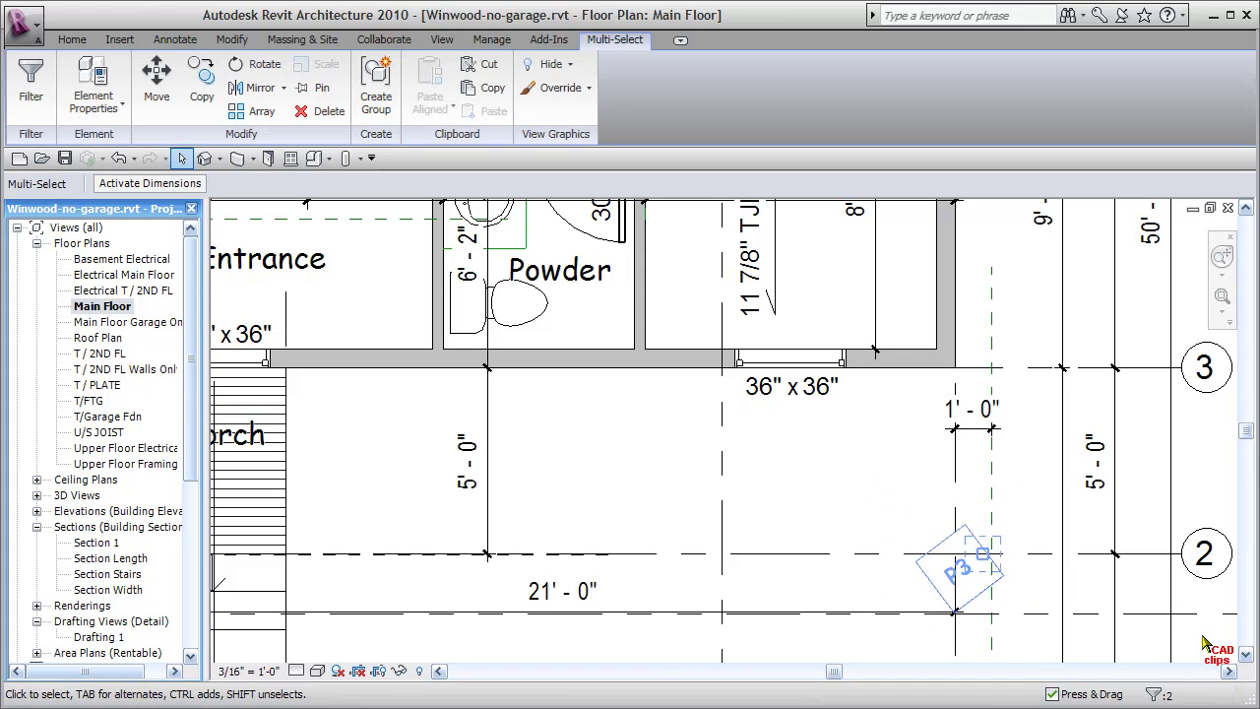
pyautogui.press('Left')
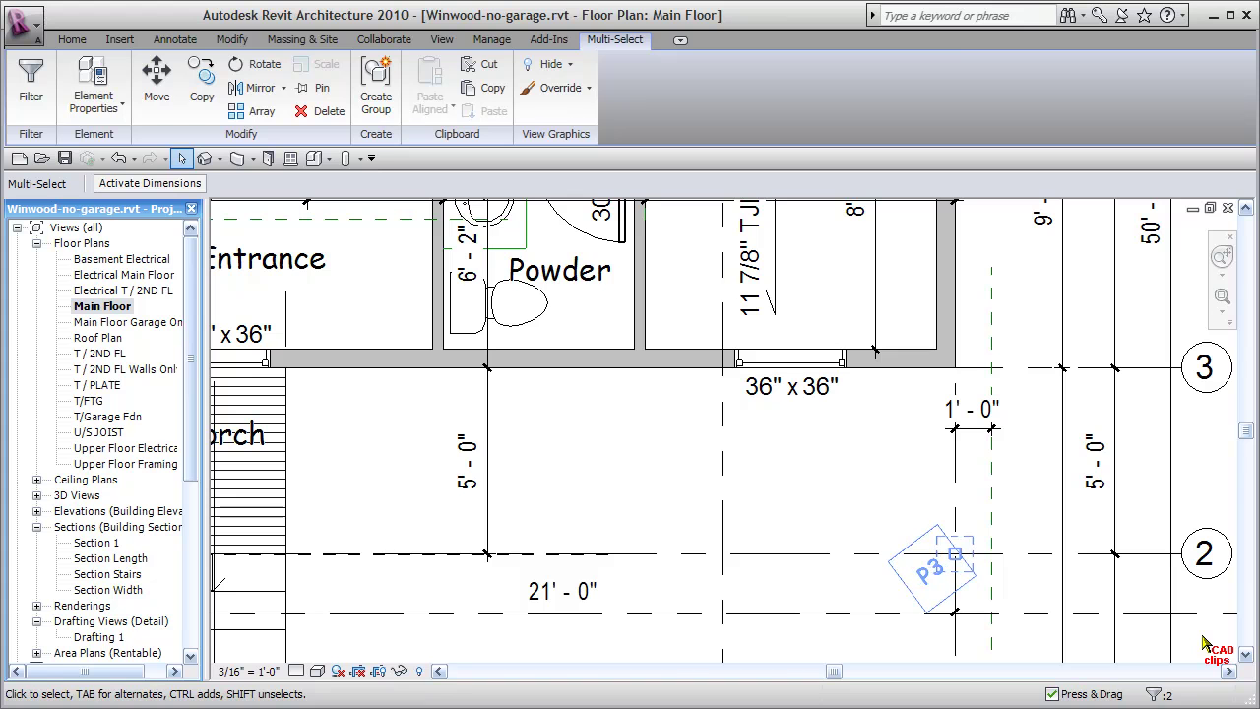
pyautogui.press('Left')
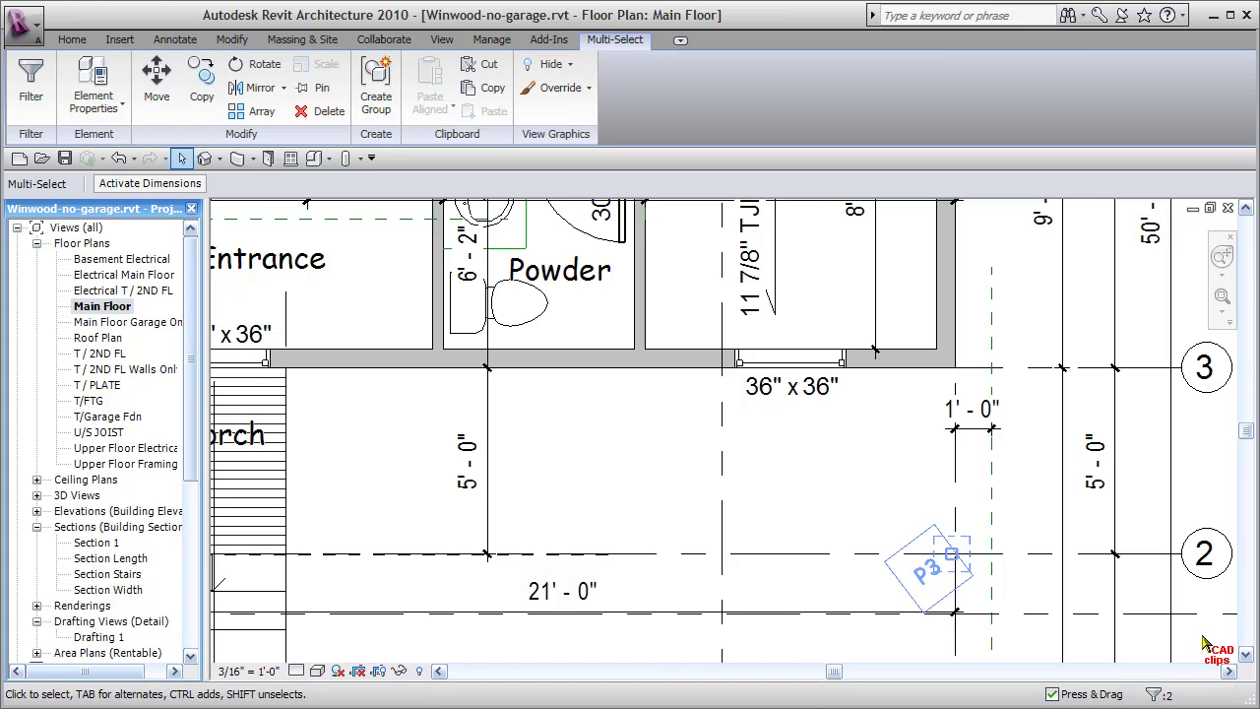
pyautogui.press('Escape')
# Step: Align the porch floor's right boundary edge to the wall face on the right
pyautogui.scroll(-3, 765, 470)
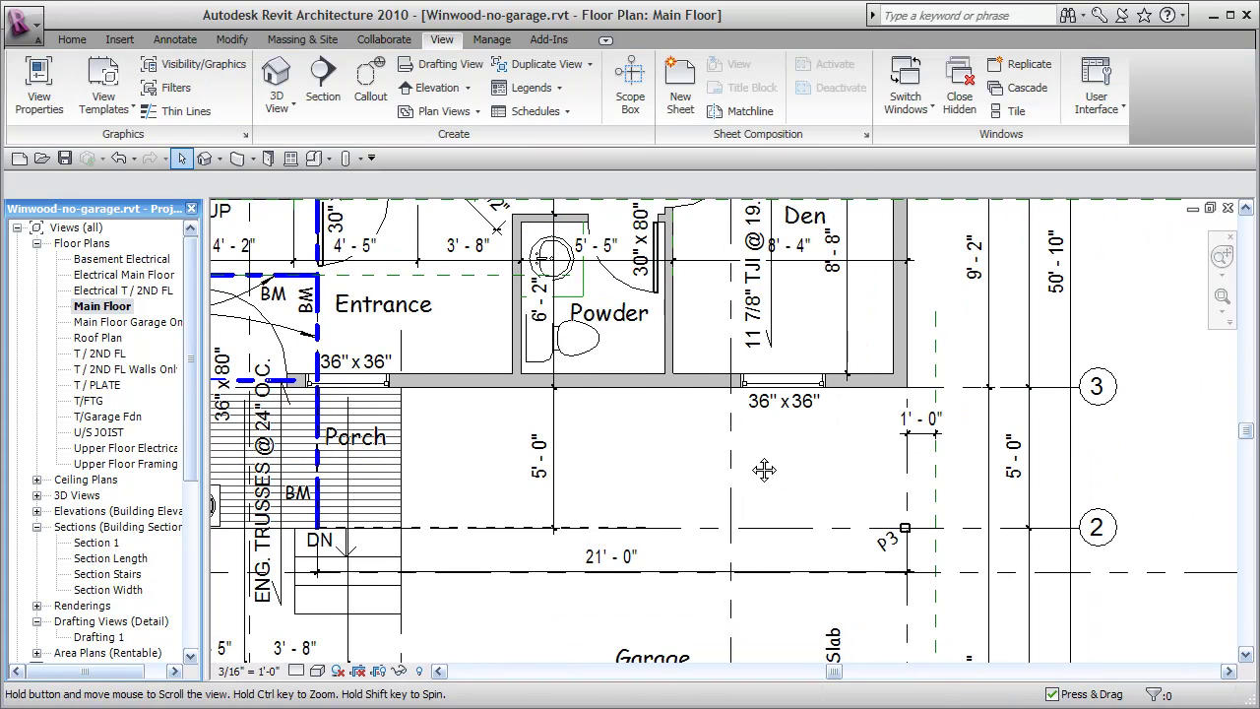
pyautogui.moveTo(765, 469); pyautogui.dragTo(816, 437, button='middle')
pyautogui.moveTo(610, 439); pyautogui.dragTo(667, 436, button='middle')
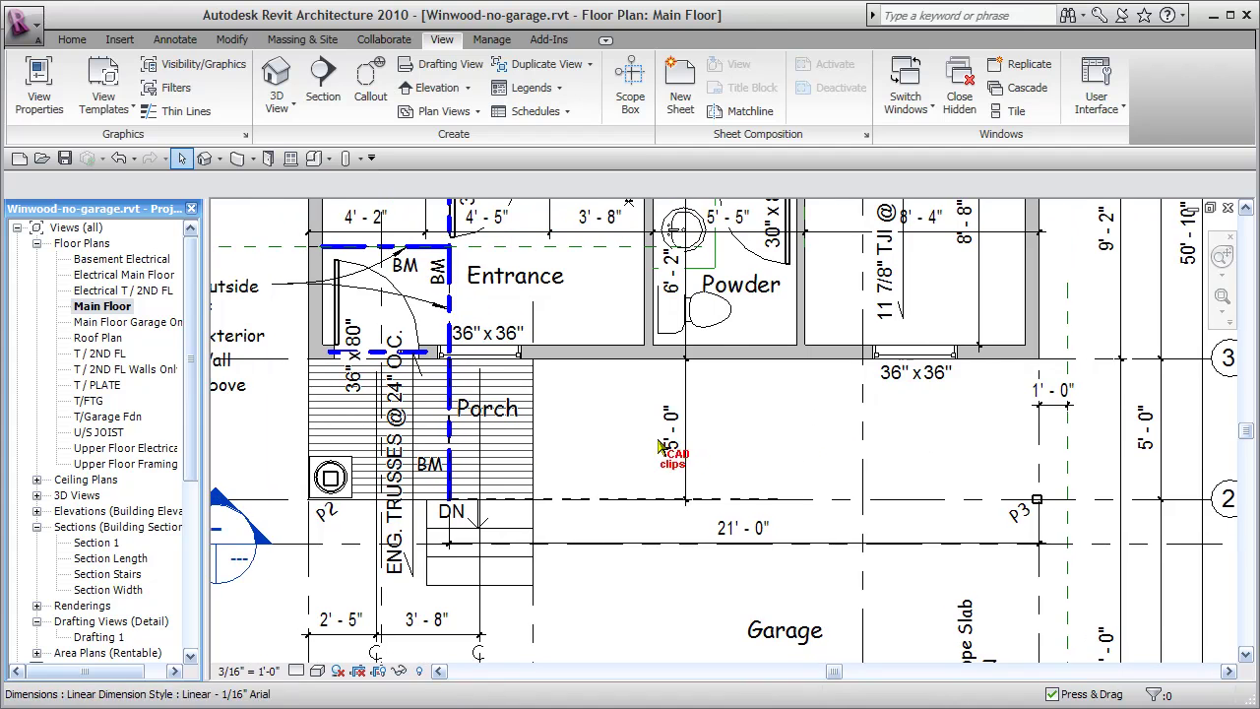
pyautogui.click(550, 459)
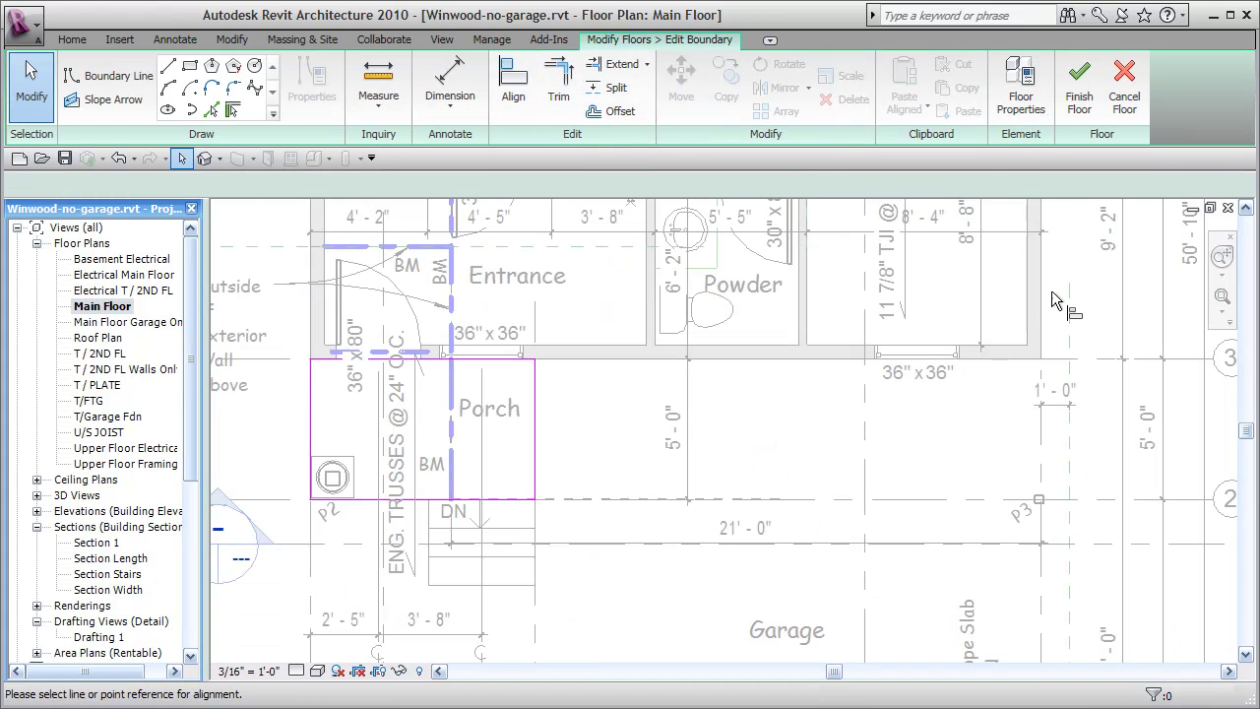
pyautogui.click(510, 78)
pyautogui.click(534, 419)
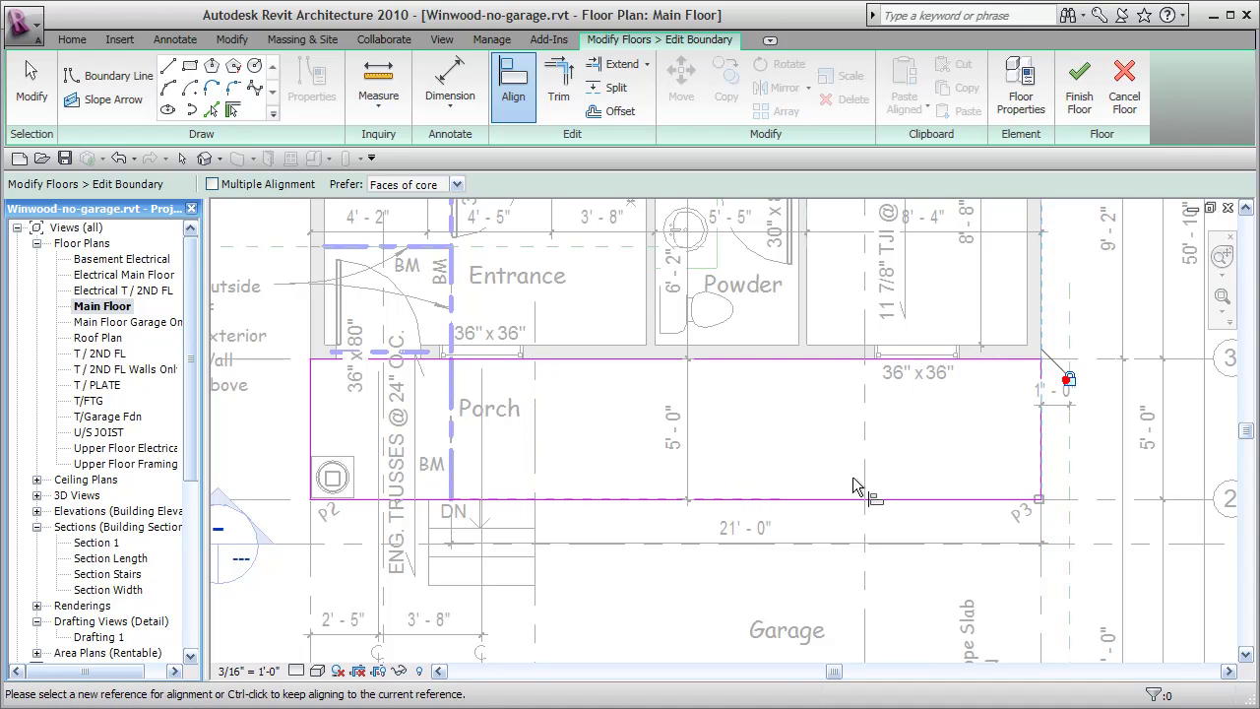
# Step: Finish the extended porch floor and move the Porch label onto the widened floor
pyautogui.click(1083, 83)
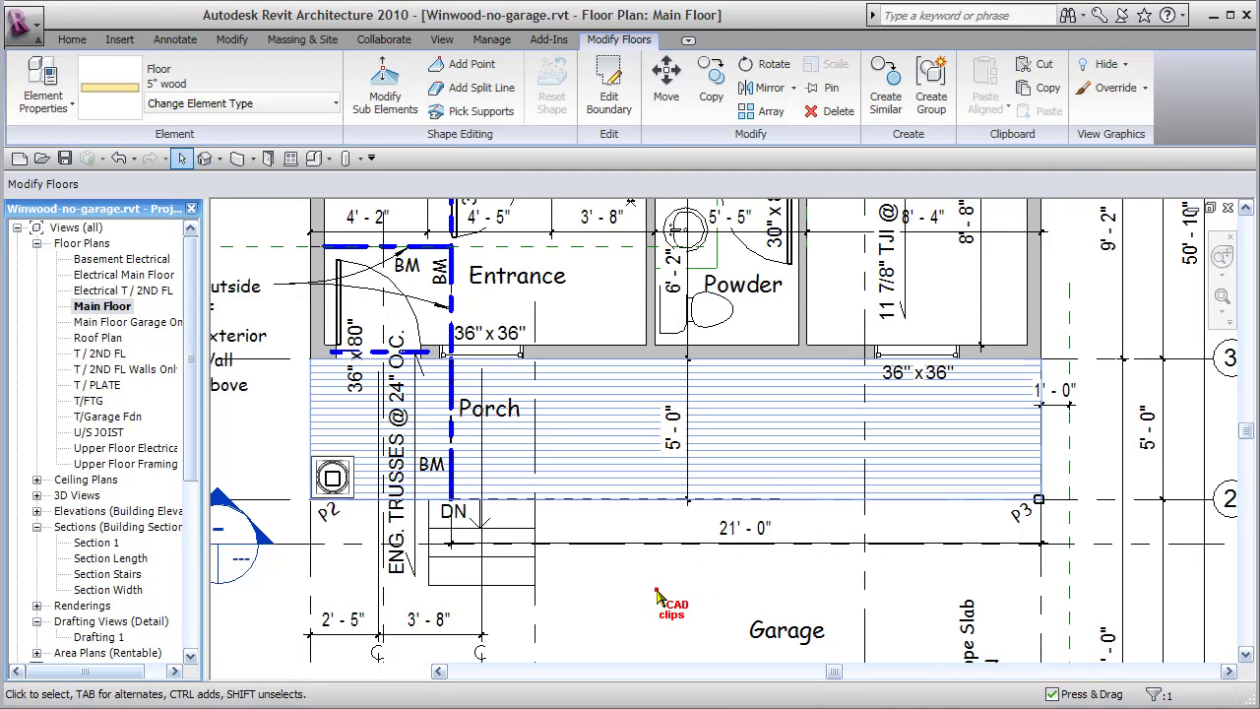
pyautogui.click(658, 595)
pyautogui.moveTo(610, 440); pyautogui.dragTo(704, 468)
pyautogui.press('Right')
pyautogui.press('Right')
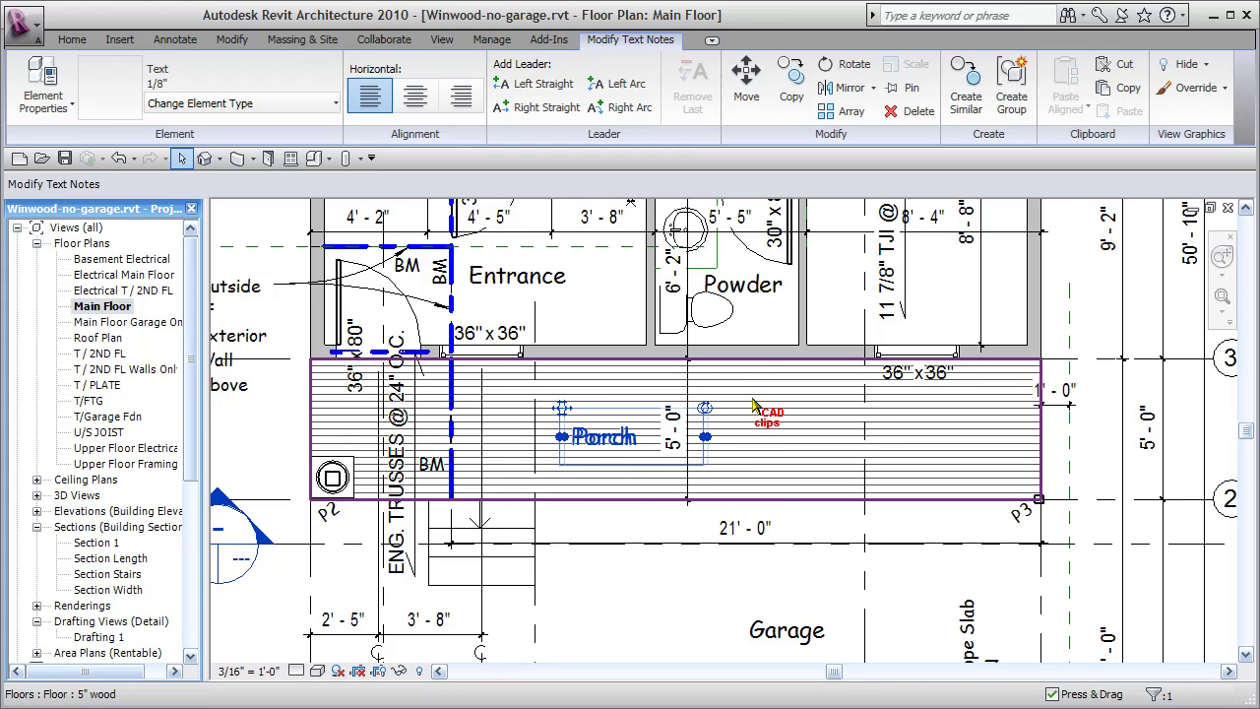
pyautogui.press('Escape')
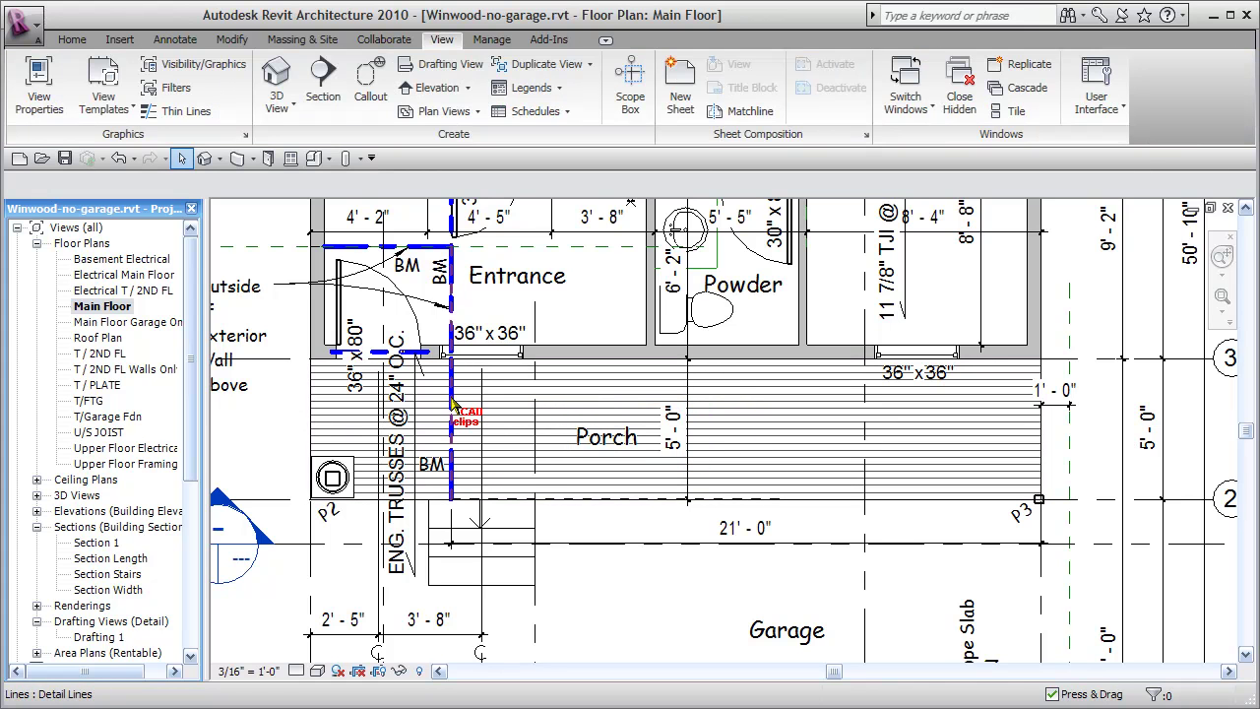
# Step: Select the chain of dashed detail lines beside the porch, then clear the selection
pyautogui.click(481, 413)
pyautogui.scroll(2, 463, 463)
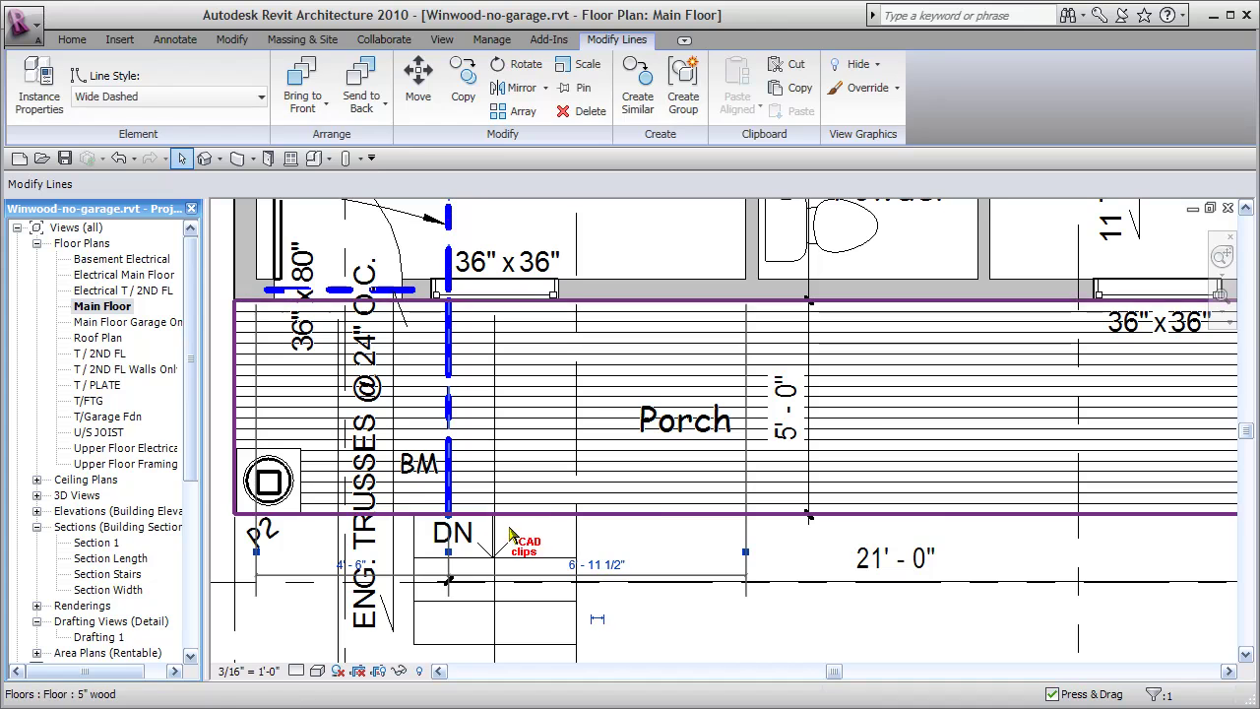
pyautogui.click(653, 613)
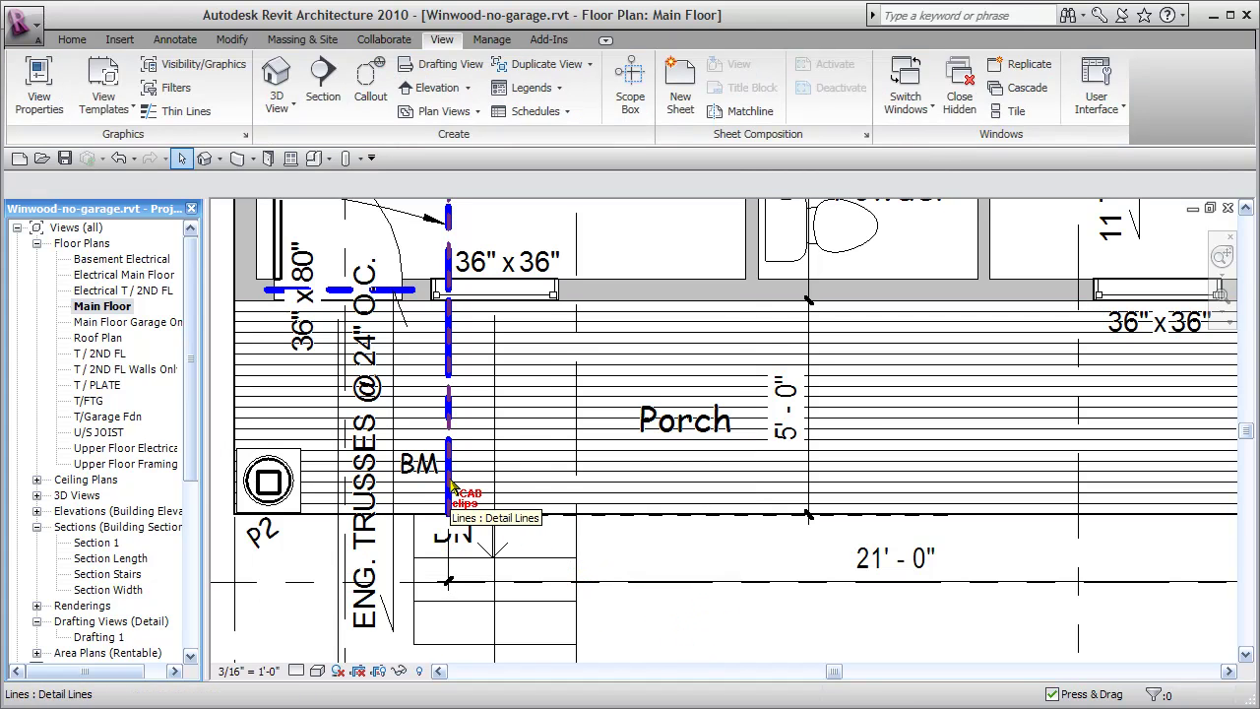
pyautogui.press('Tab')
pyautogui.click(604, 501)
pyautogui.press('Escape')
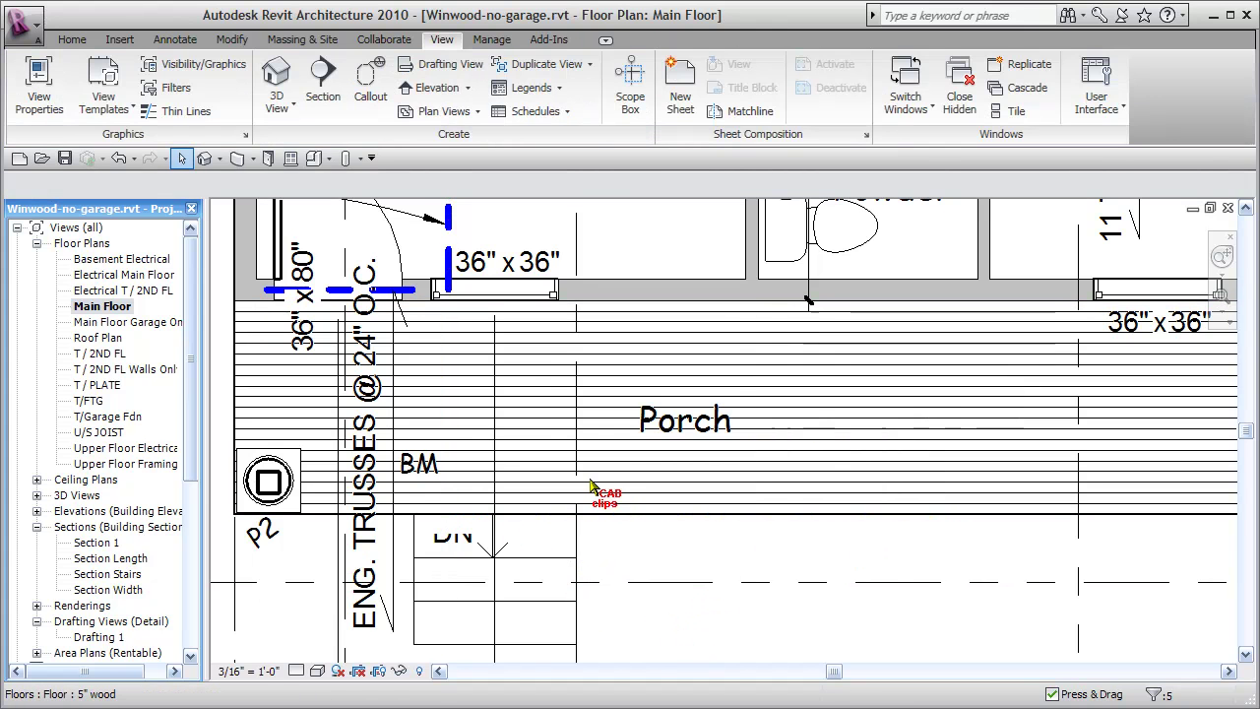
# Step: Nudge the BM label off the stairs to sit below Porch on the porch floor
pyautogui.moveTo(548, 434); pyautogui.dragTo(617, 574, button='middle')
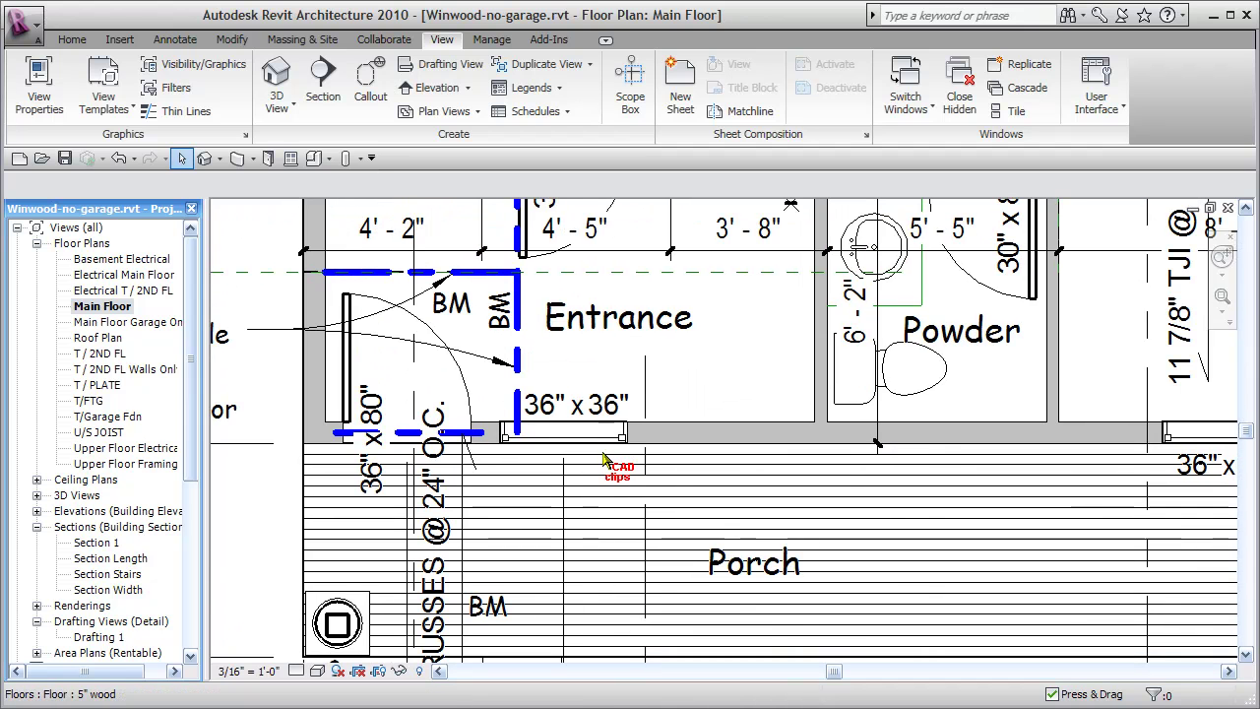
pyautogui.scroll(-1, 667, 473)
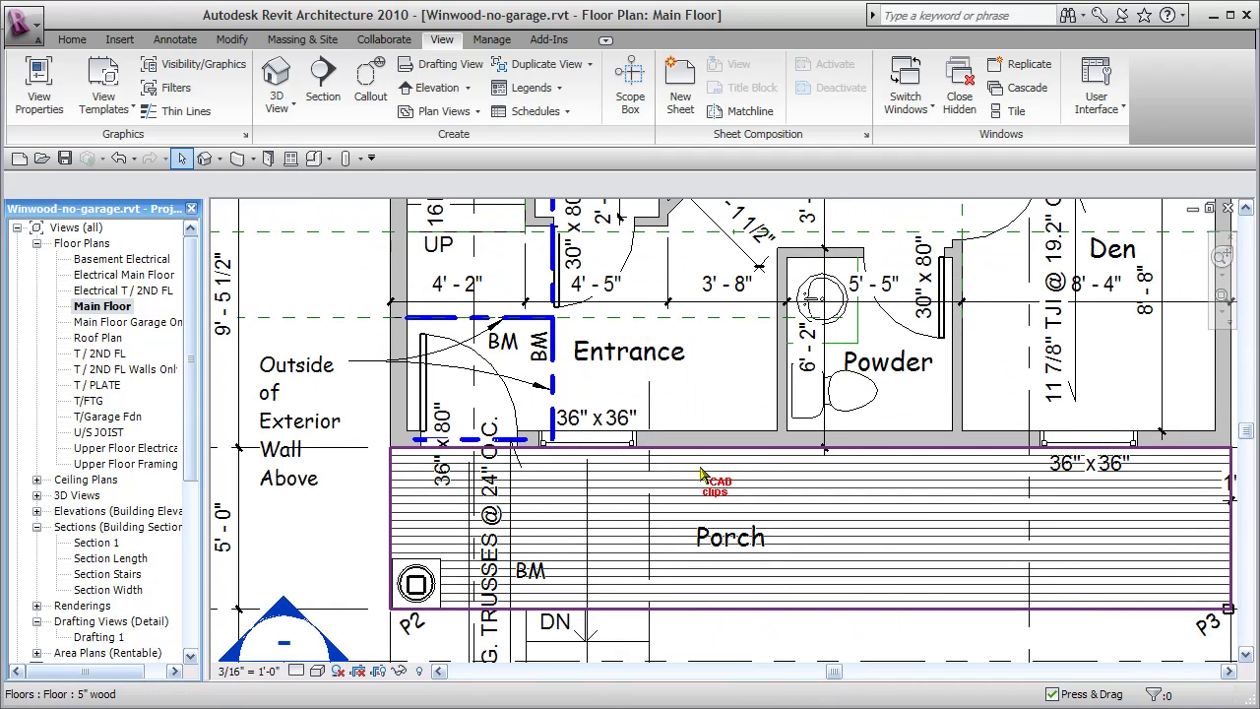
pyautogui.moveTo(702, 474); pyautogui.dragTo(673, 439, button='middle')
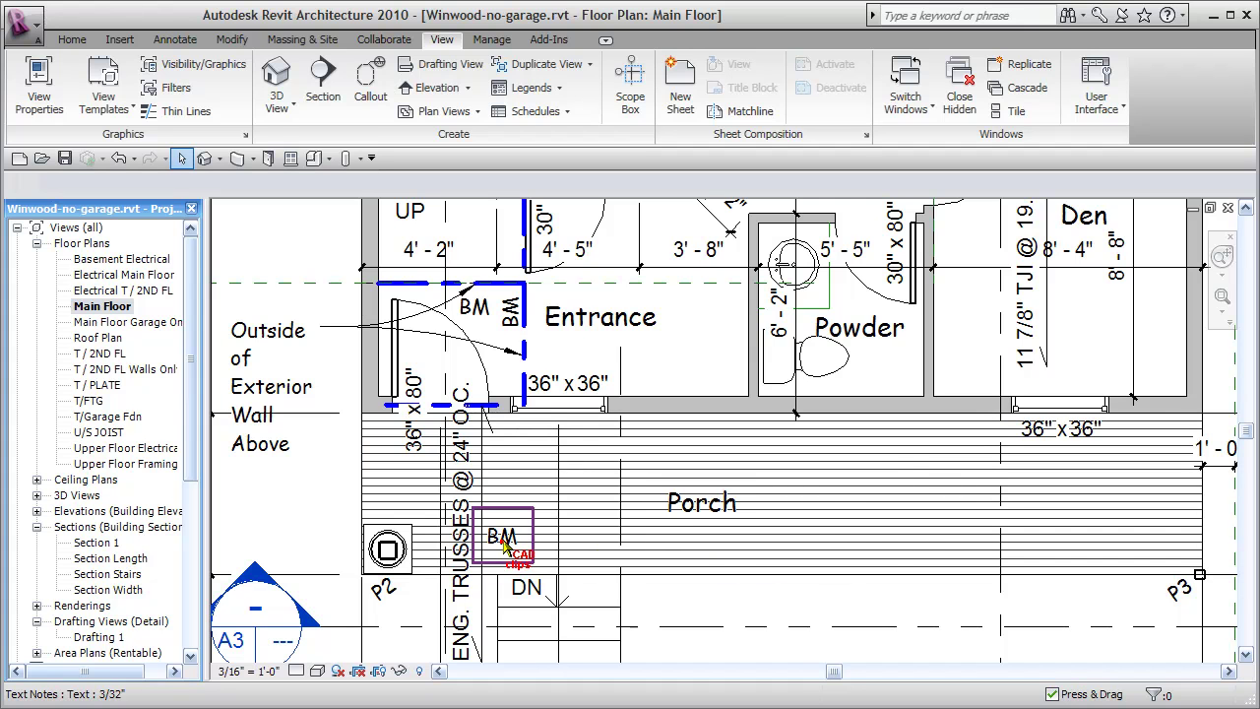
pyautogui.click(674, 557)
pyautogui.press('Right')
pyautogui.press('Right')
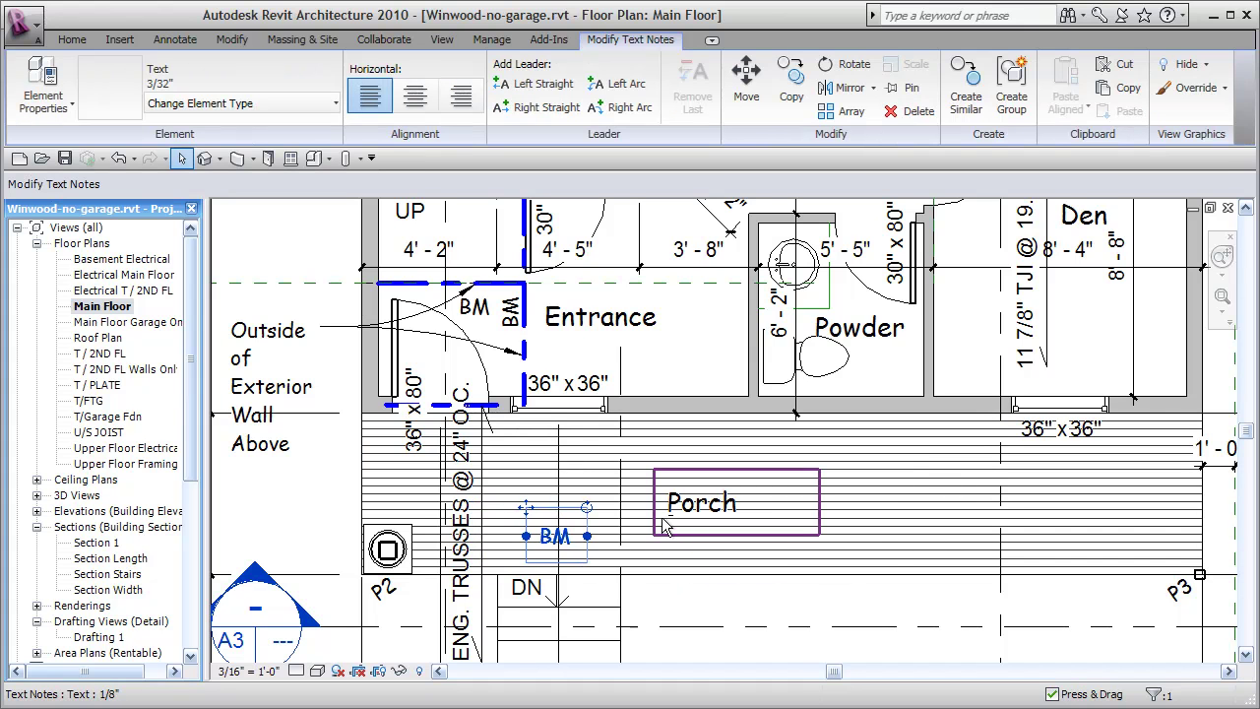
pyautogui.press('Right')
pyautogui.press('Right')
pyautogui.press('Right')
pyautogui.press('Right')
pyautogui.press('Right')
pyautogui.press('Right')
pyautogui.press('Right')
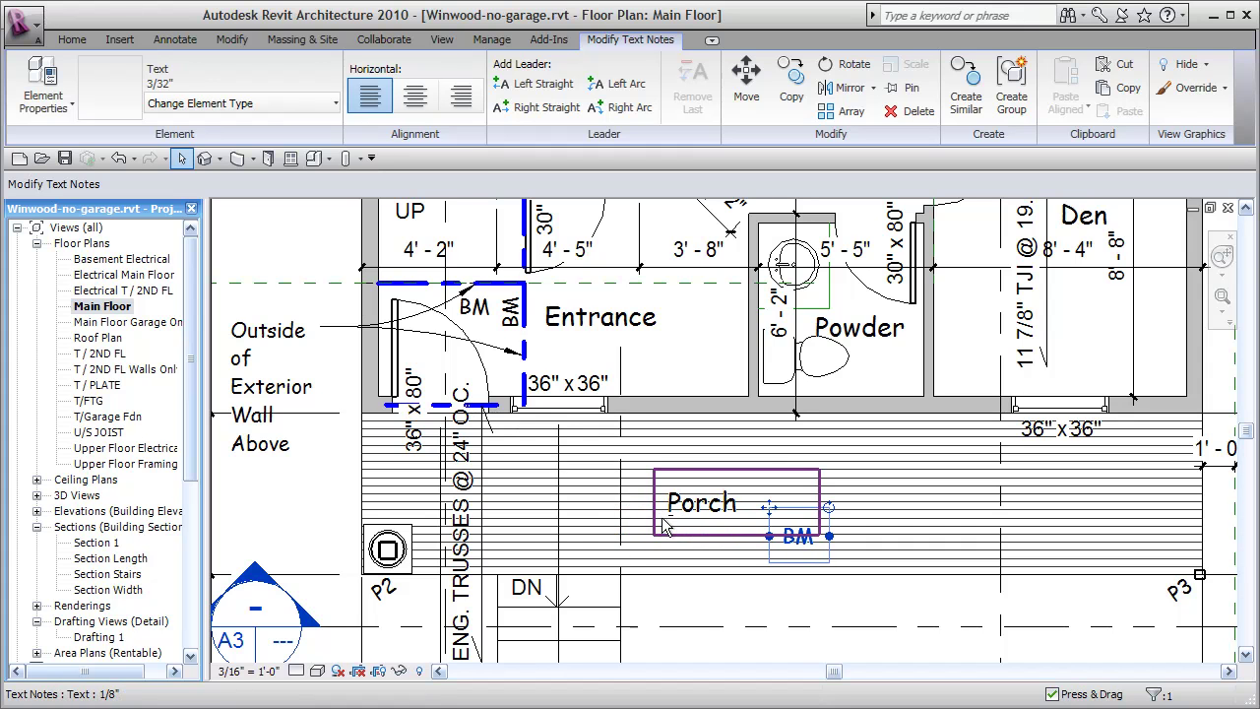
pyautogui.press('Down')
pyautogui.press('Down')
pyautogui.press('Up')
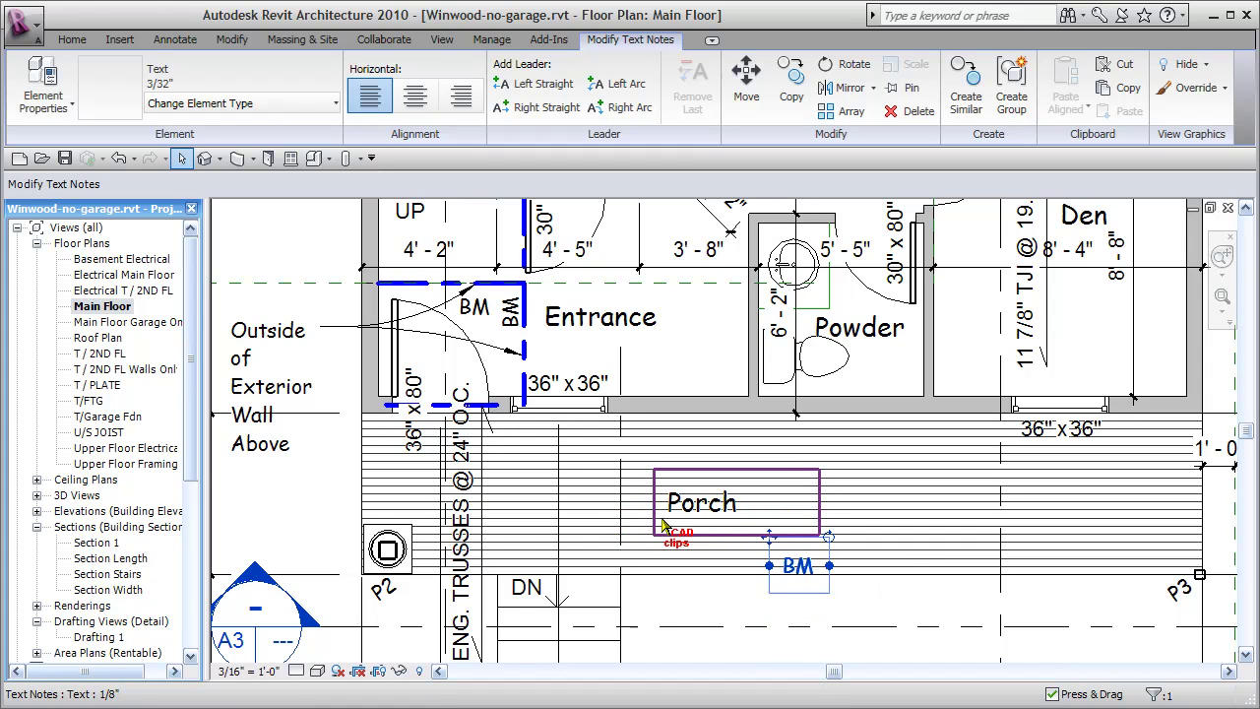
pyautogui.press('Down')
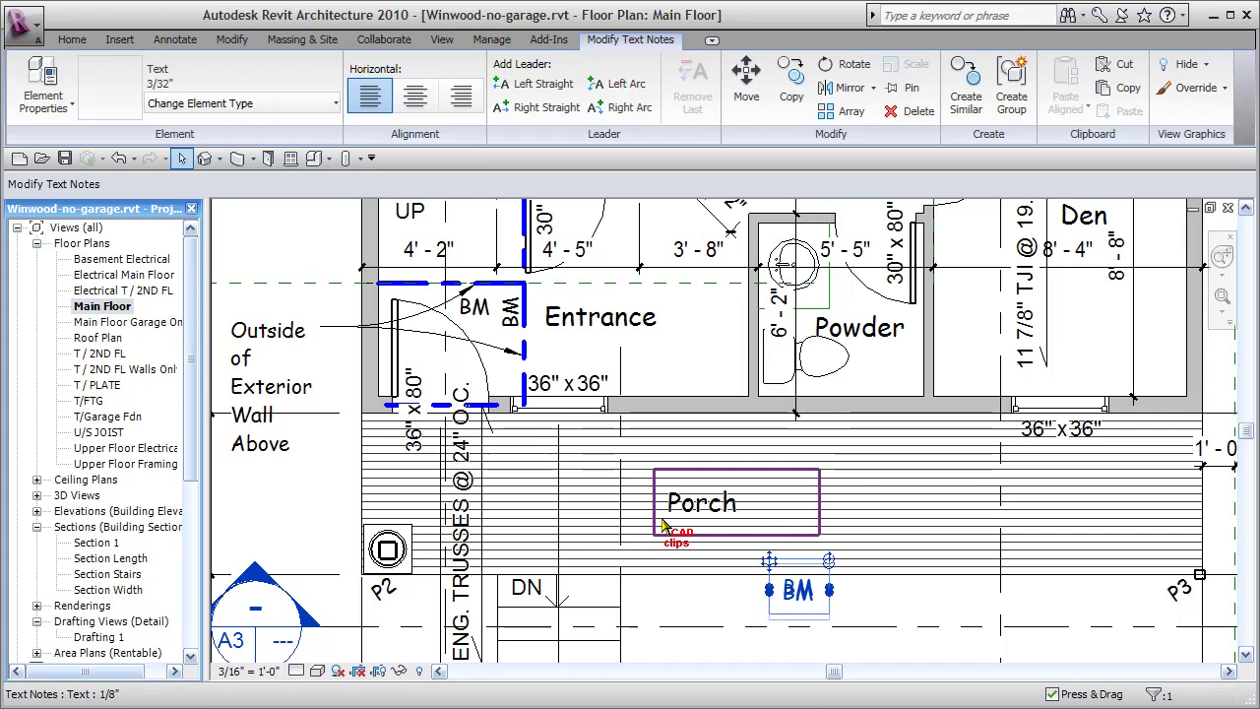
pyautogui.press('Escape')
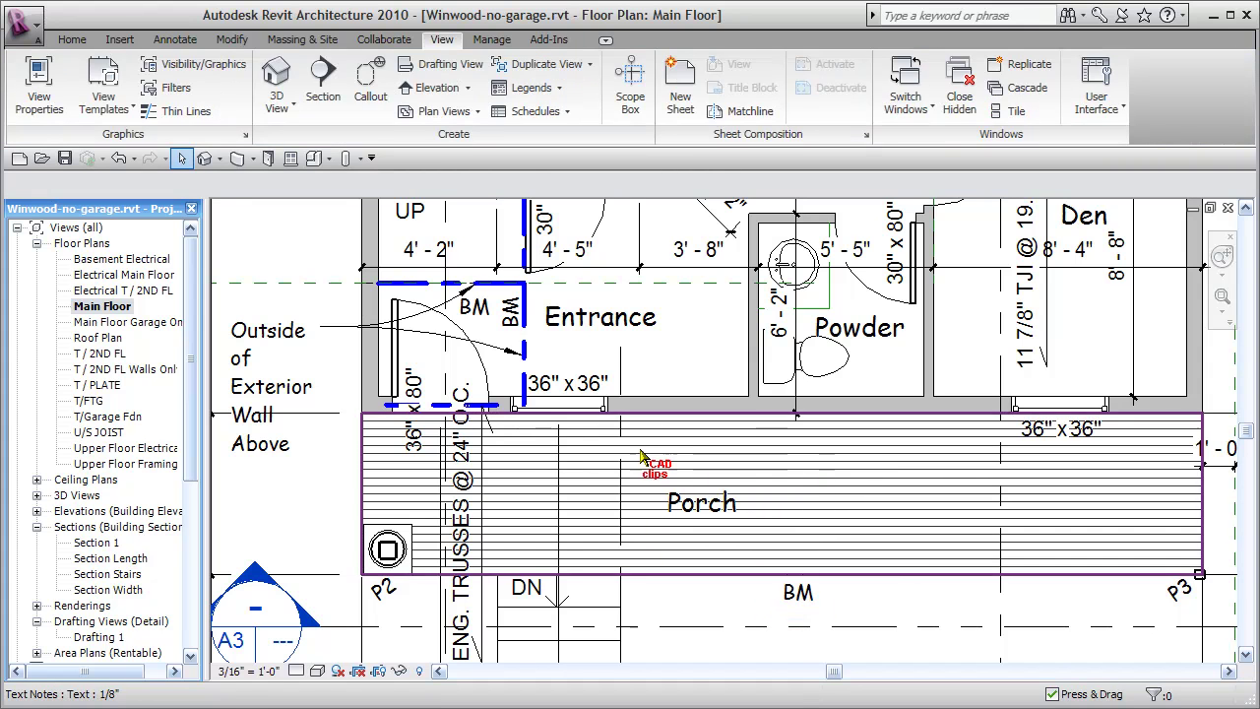
# Step: In the 3D view, change the front 36" x 36" window's Head Height to 6' 10"
pyautogui.click(205, 159)
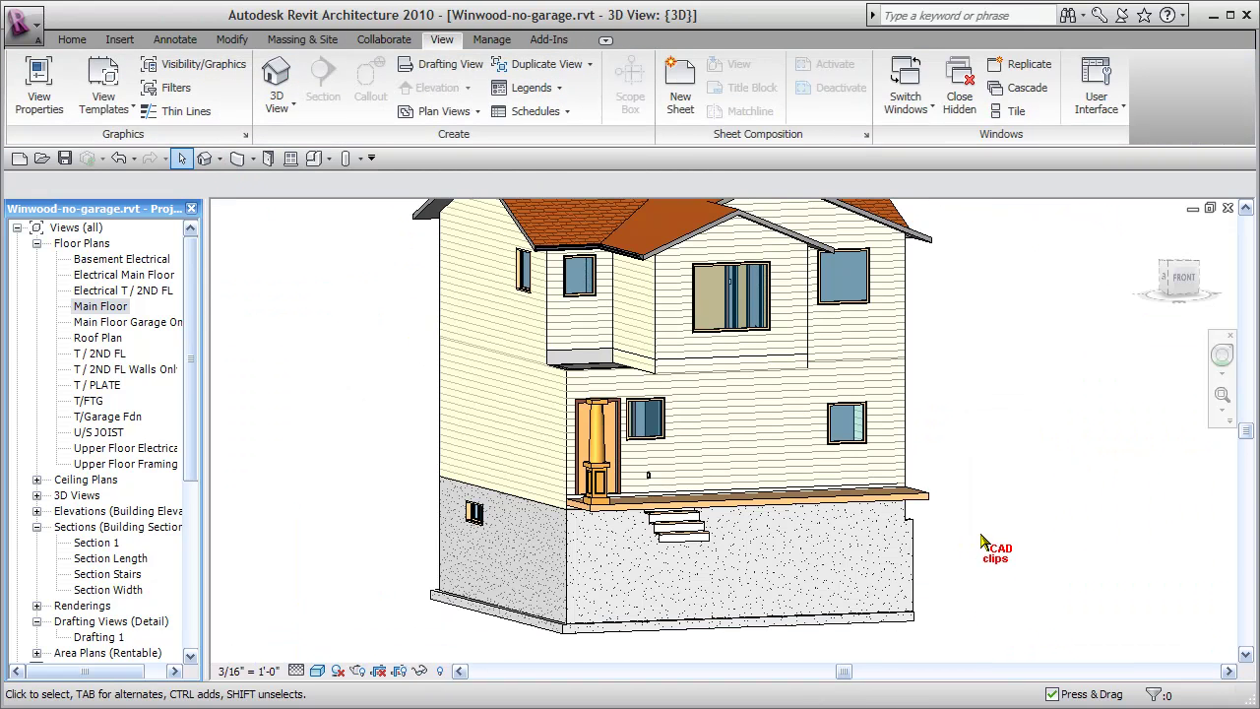
pyautogui.keyDown('shift'); pyautogui.moveTo(1000, 536); pyautogui.dragTo(914, 502, button='middle'); pyautogui.keyUp('shift')
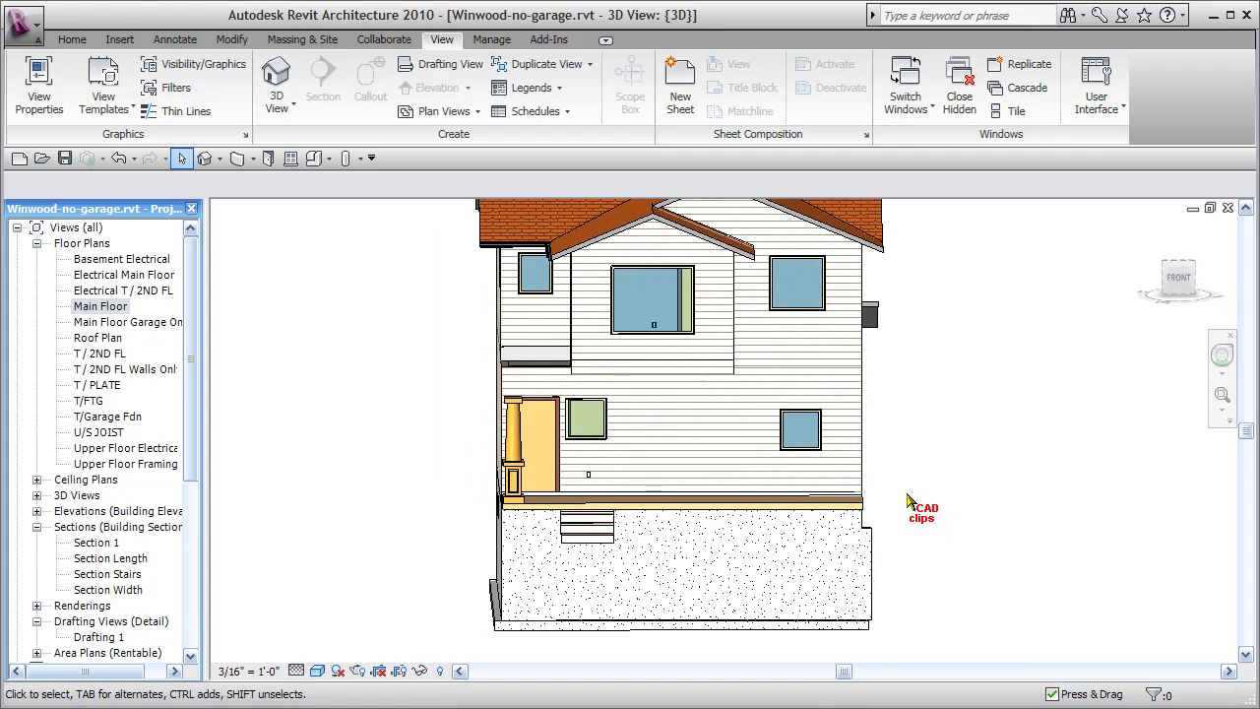
pyautogui.click(799, 448)
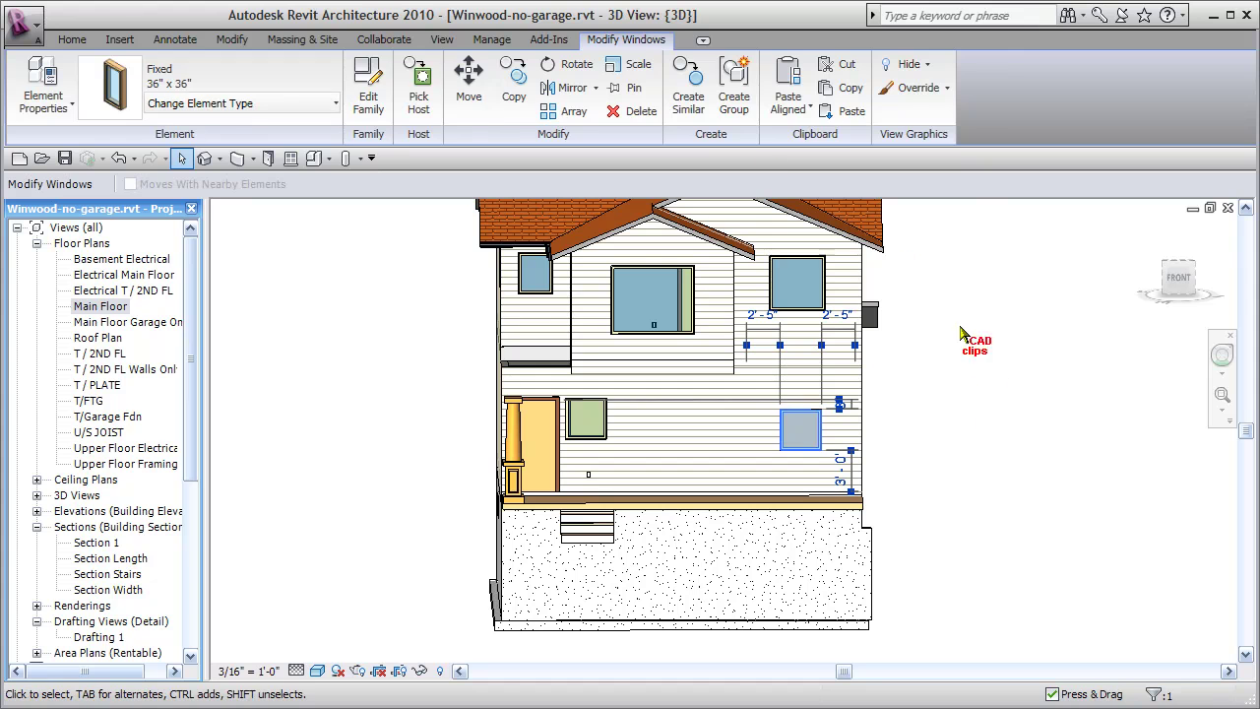
pyautogui.click(47, 73)
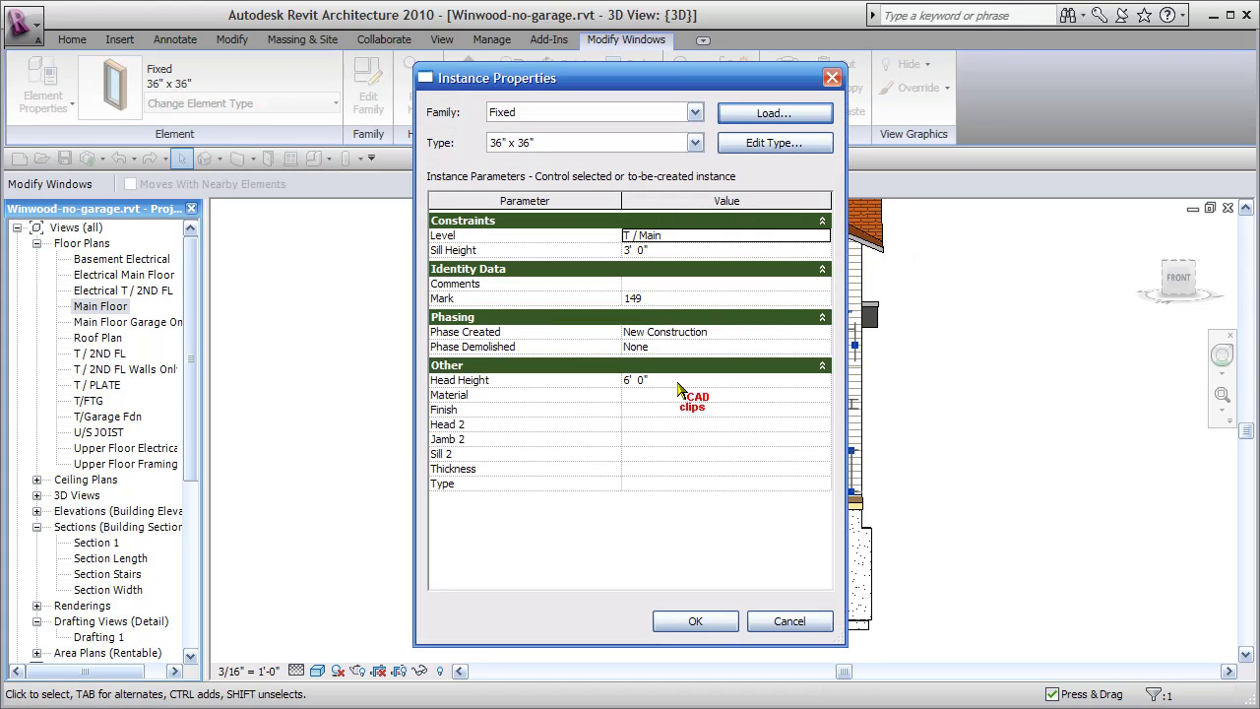
pyautogui.click(638, 380)
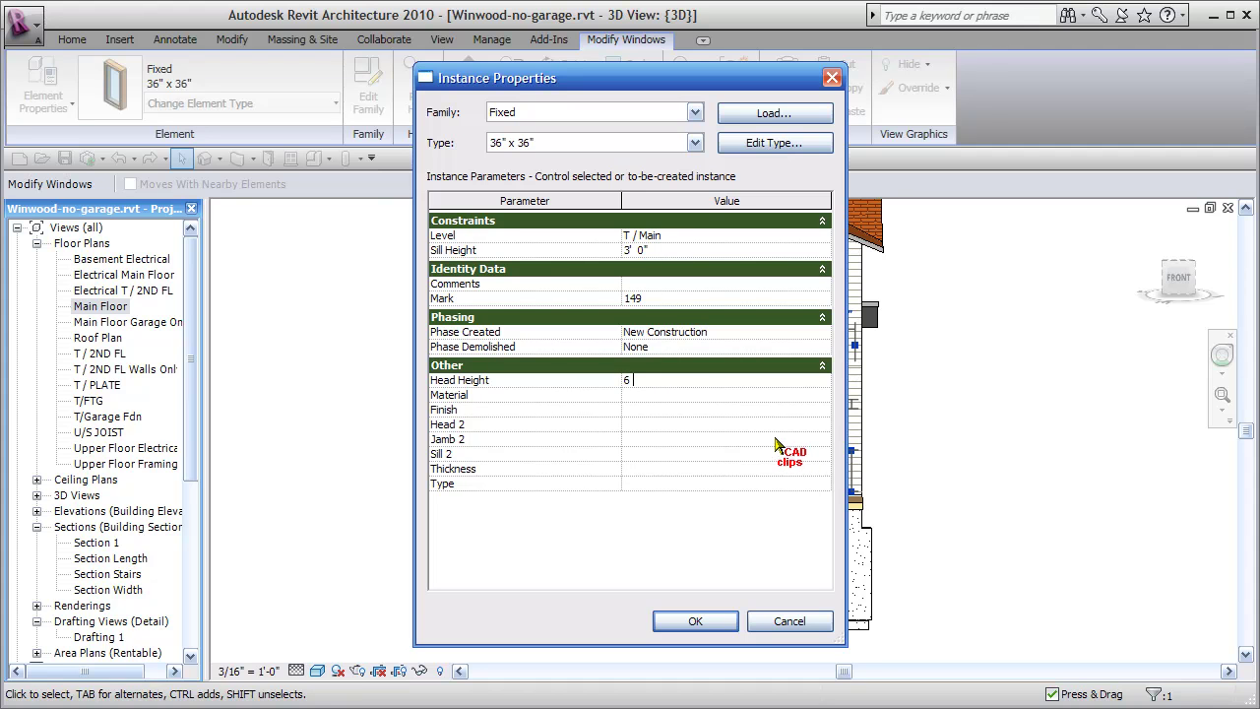
pyautogui.click(694, 619)
pyautogui.click(948, 413)
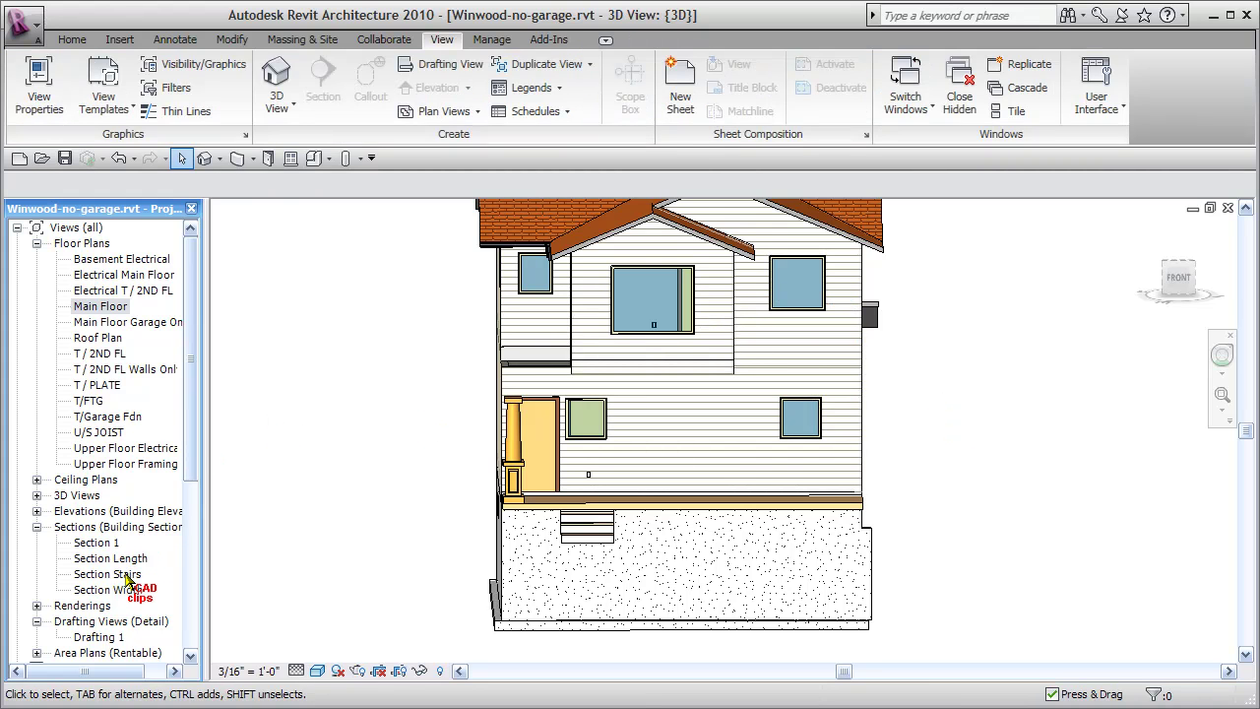
# Step: Open the Front elevation from the Project Browser and zoom in on the windows
pyautogui.click(37, 511)
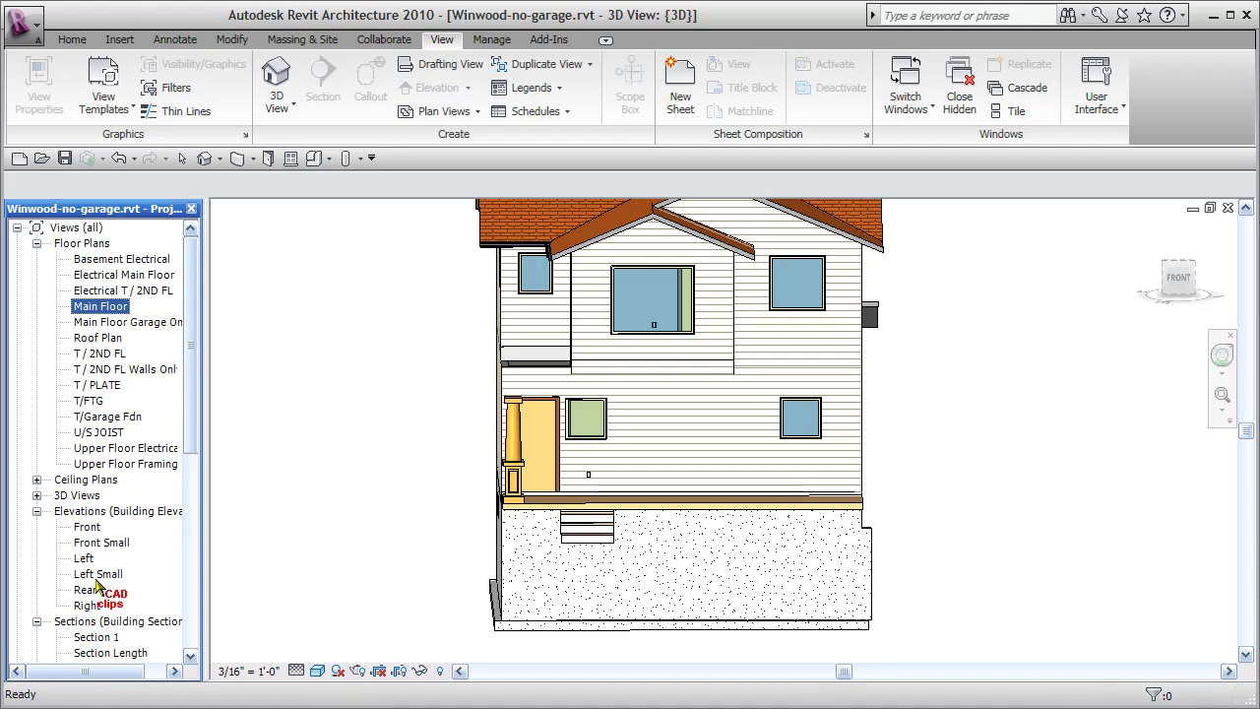
pyautogui.doubleClick(87, 528)
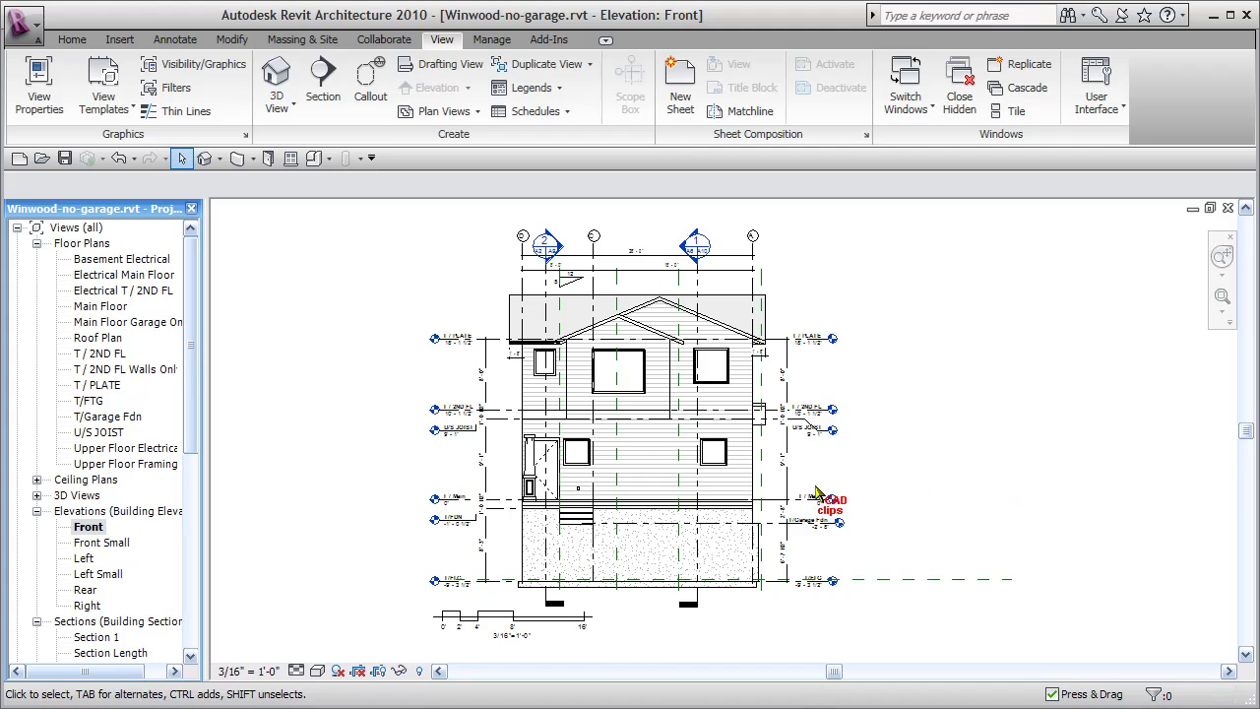
pyautogui.scroll(3, 815, 493)
pyautogui.moveTo(936, 465); pyautogui.dragTo(1095, 472, button='middle')
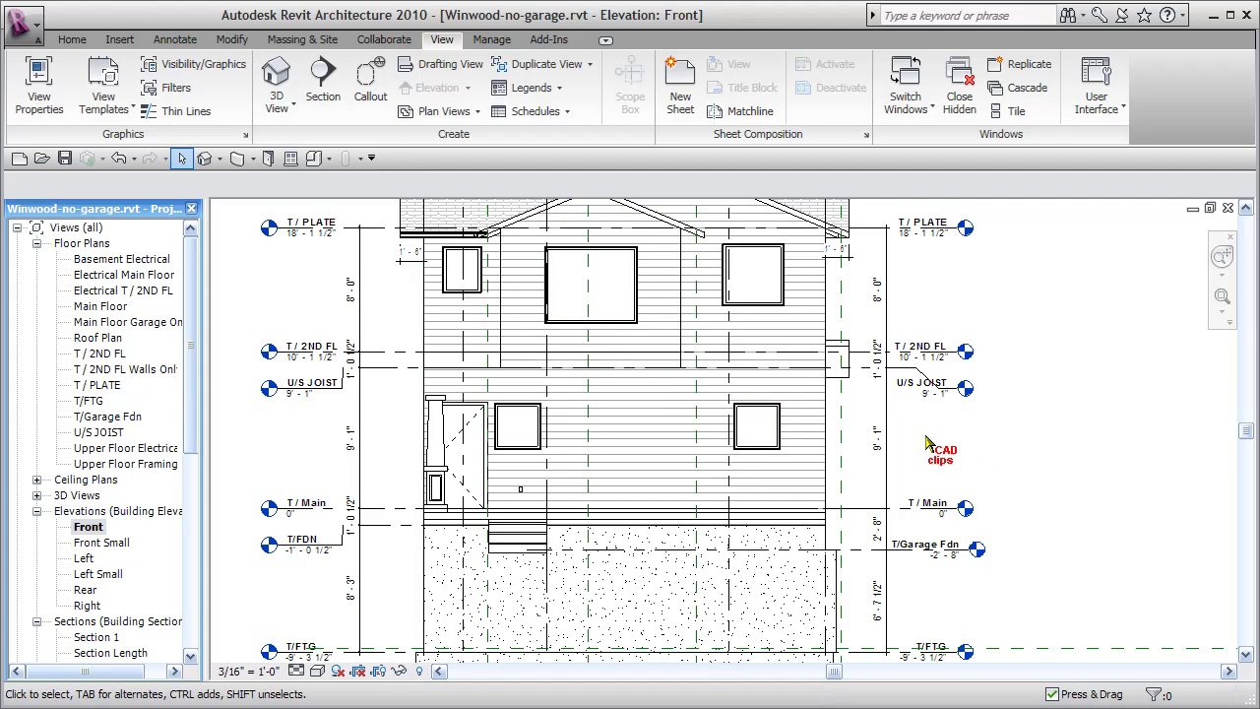
pyautogui.moveTo(970, 445); pyautogui.dragTo(981, 453, button='middle')
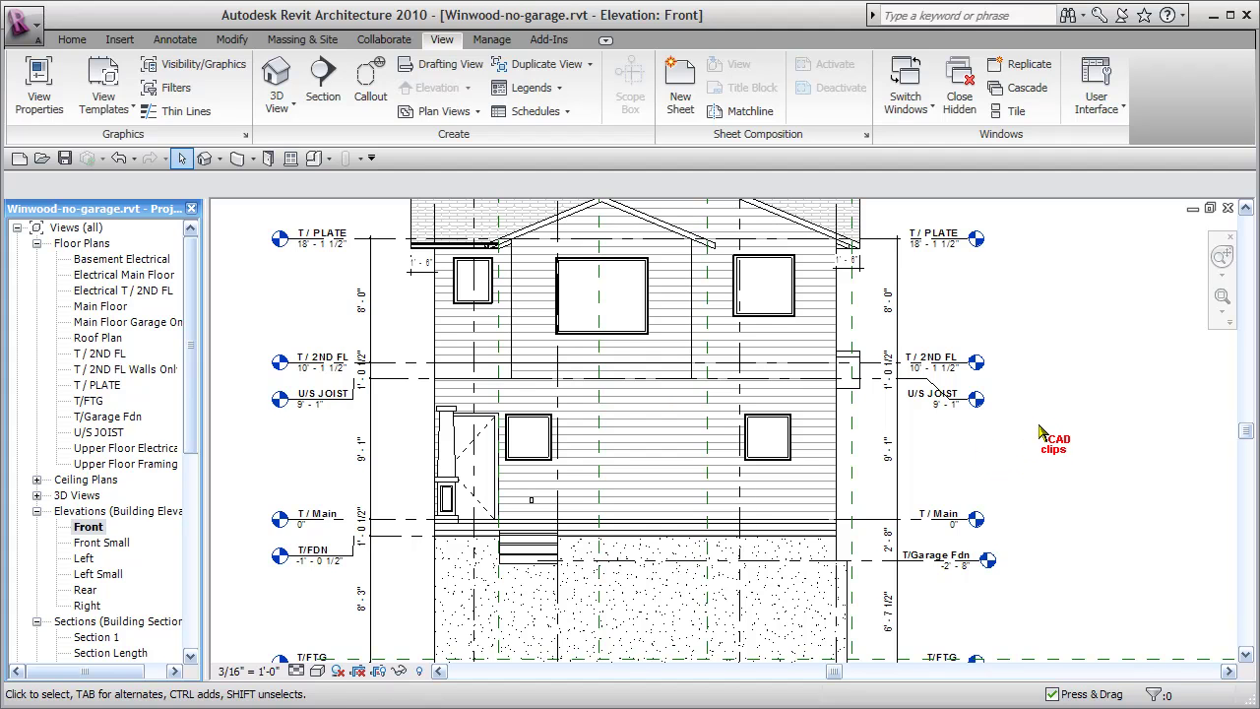
# Step: Open the T / 2ND FL floor plan centred on the Master Bedroom, ready for roof tools
pyautogui.click(206, 158)
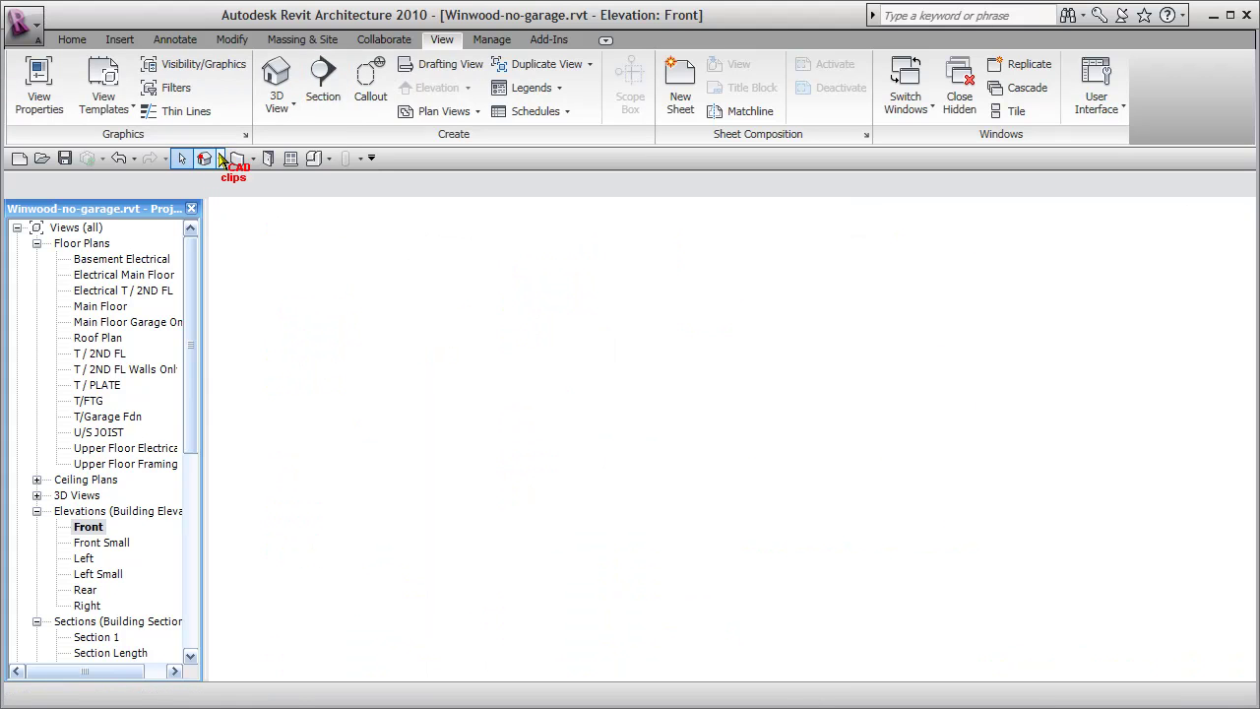
pyautogui.keyDown('shift'); pyautogui.moveTo(942, 501); pyautogui.dragTo(1027, 525, button='middle'); pyautogui.keyUp('shift')
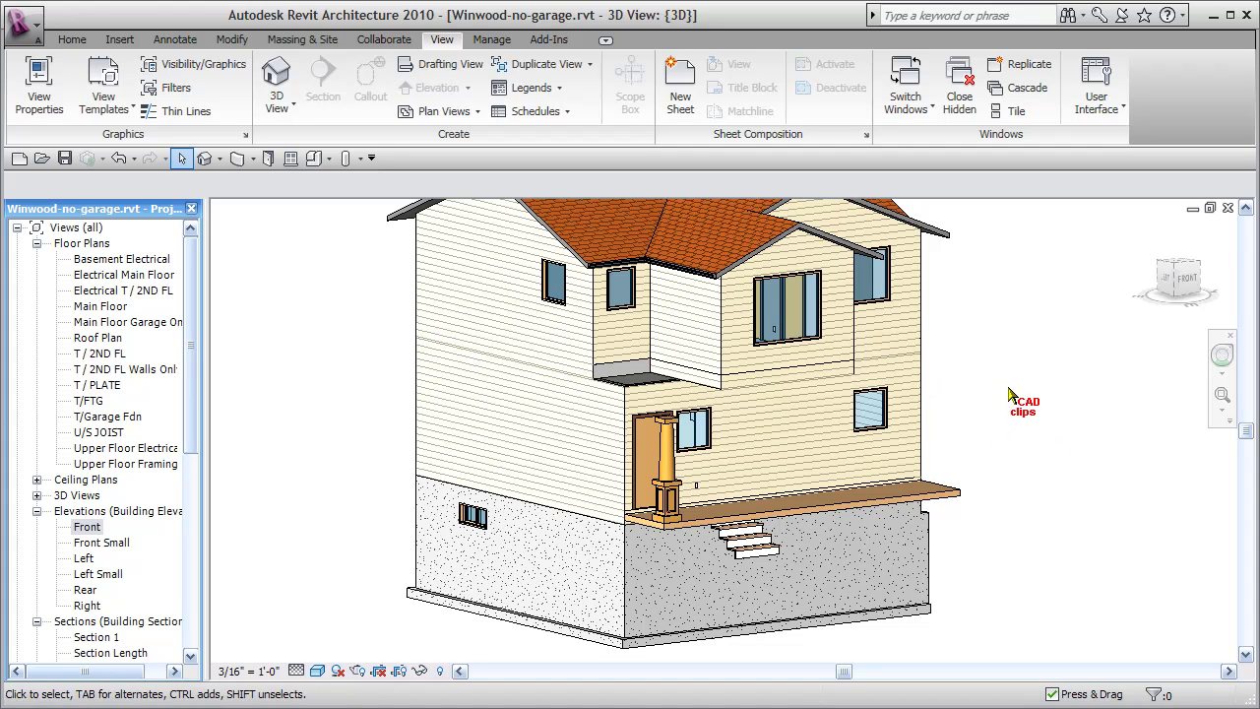
pyautogui.doubleClick(120, 355)
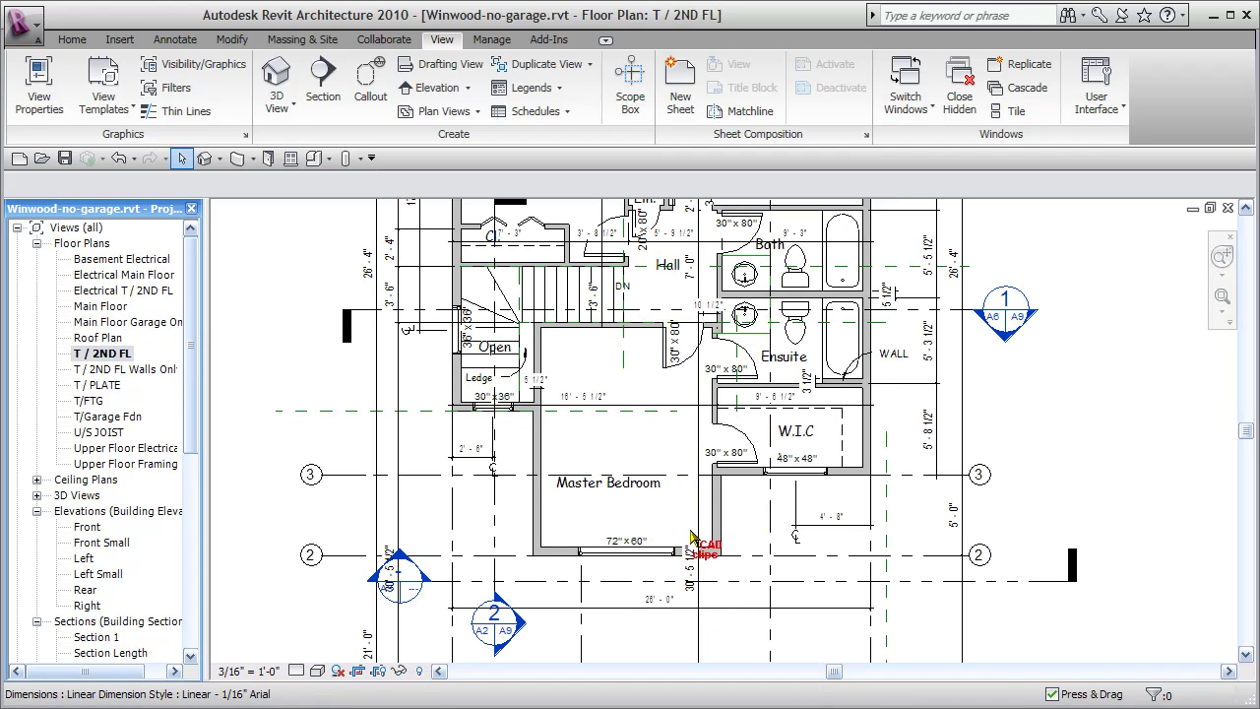
pyautogui.moveTo(788, 563); pyautogui.dragTo(731, 507, button='middle')
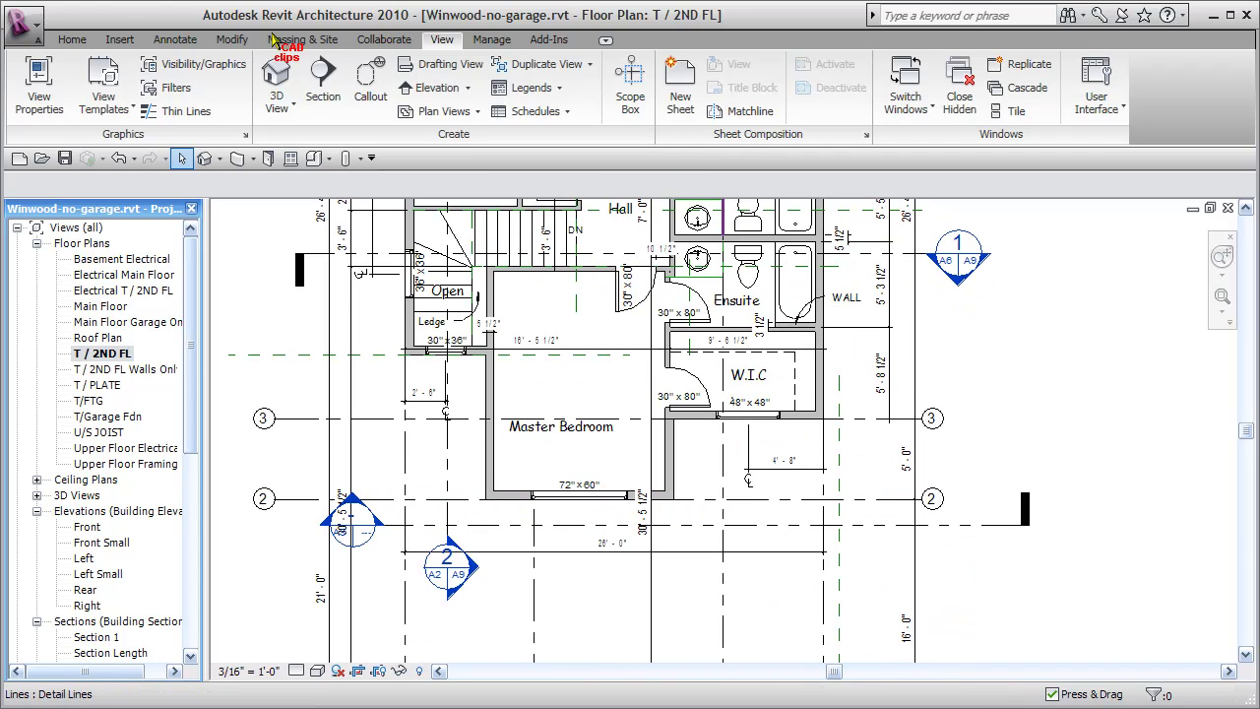
pyautogui.click(74, 39)
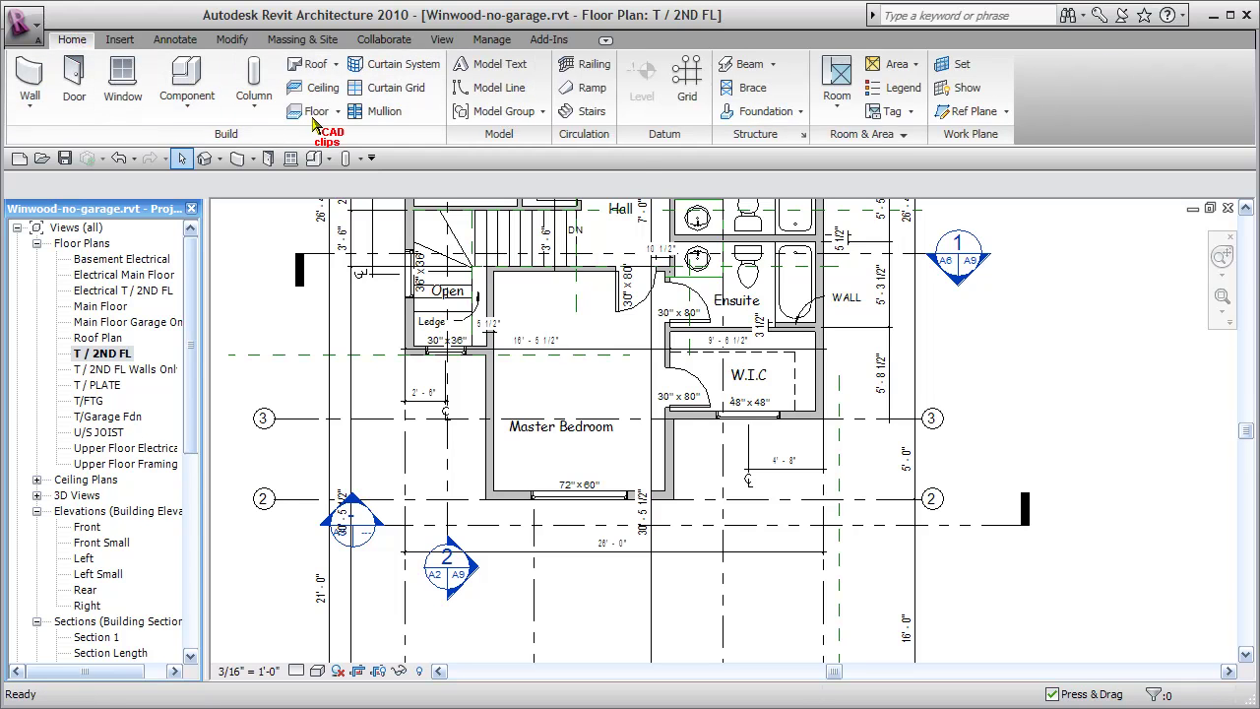